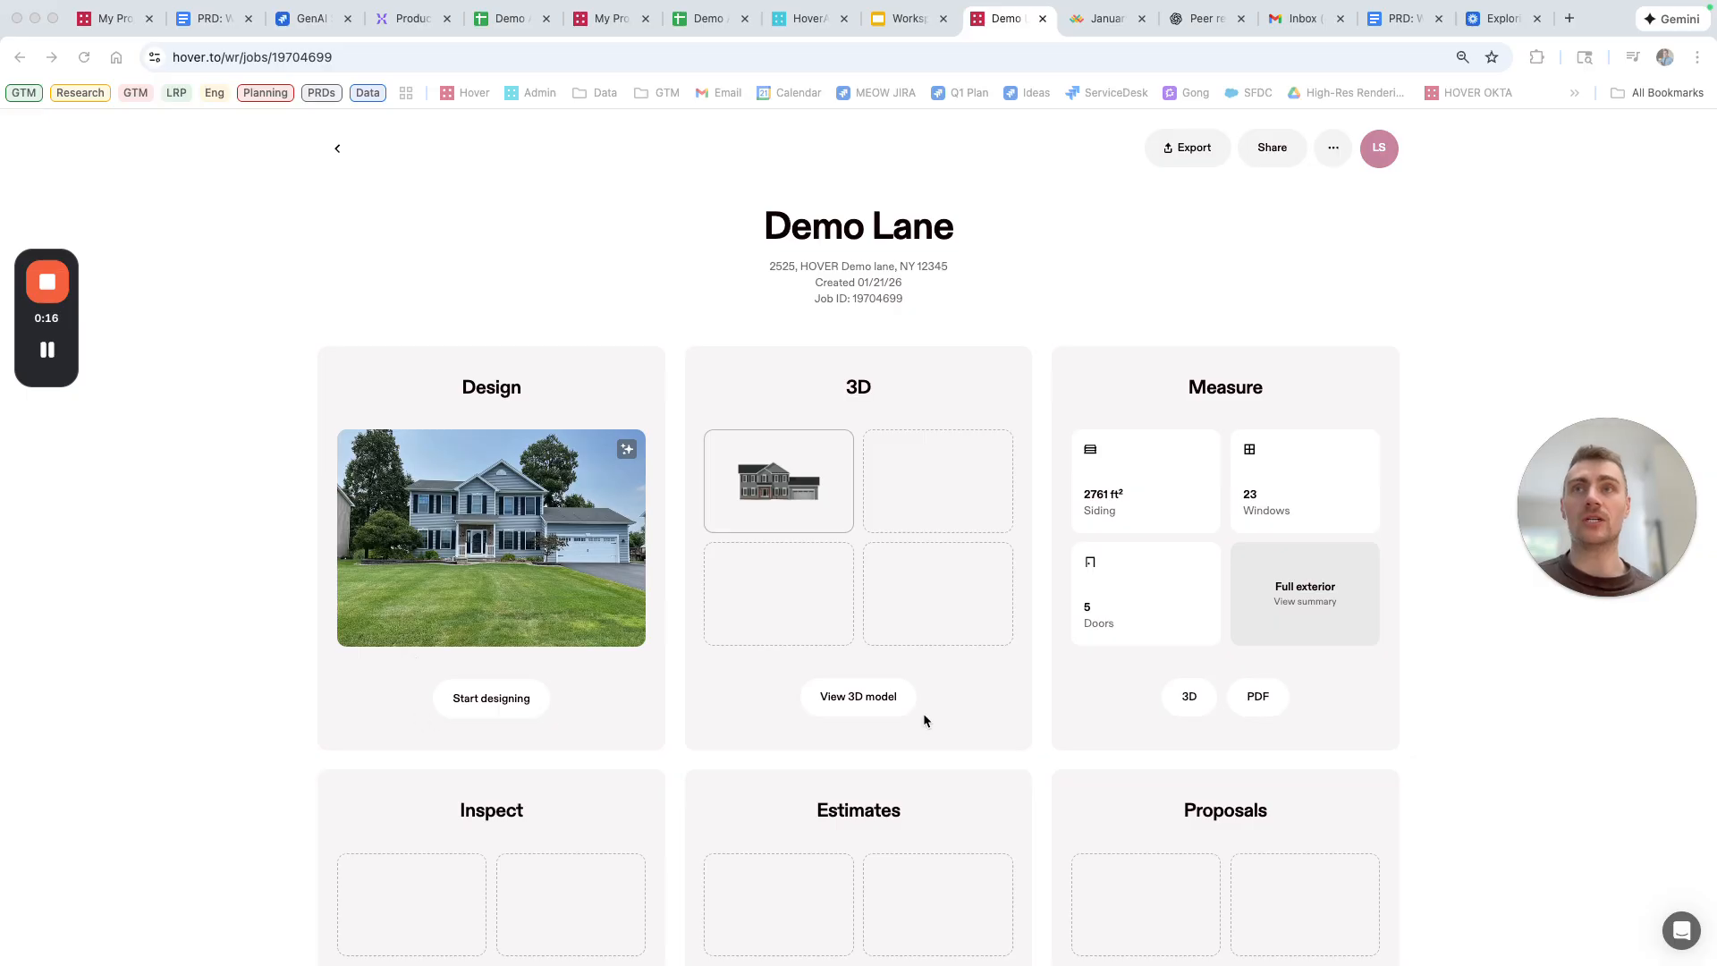
- Start designing for the Demo Lane job and browse the generated design ideas for the house photo
scroll(595, 566, down, 1)
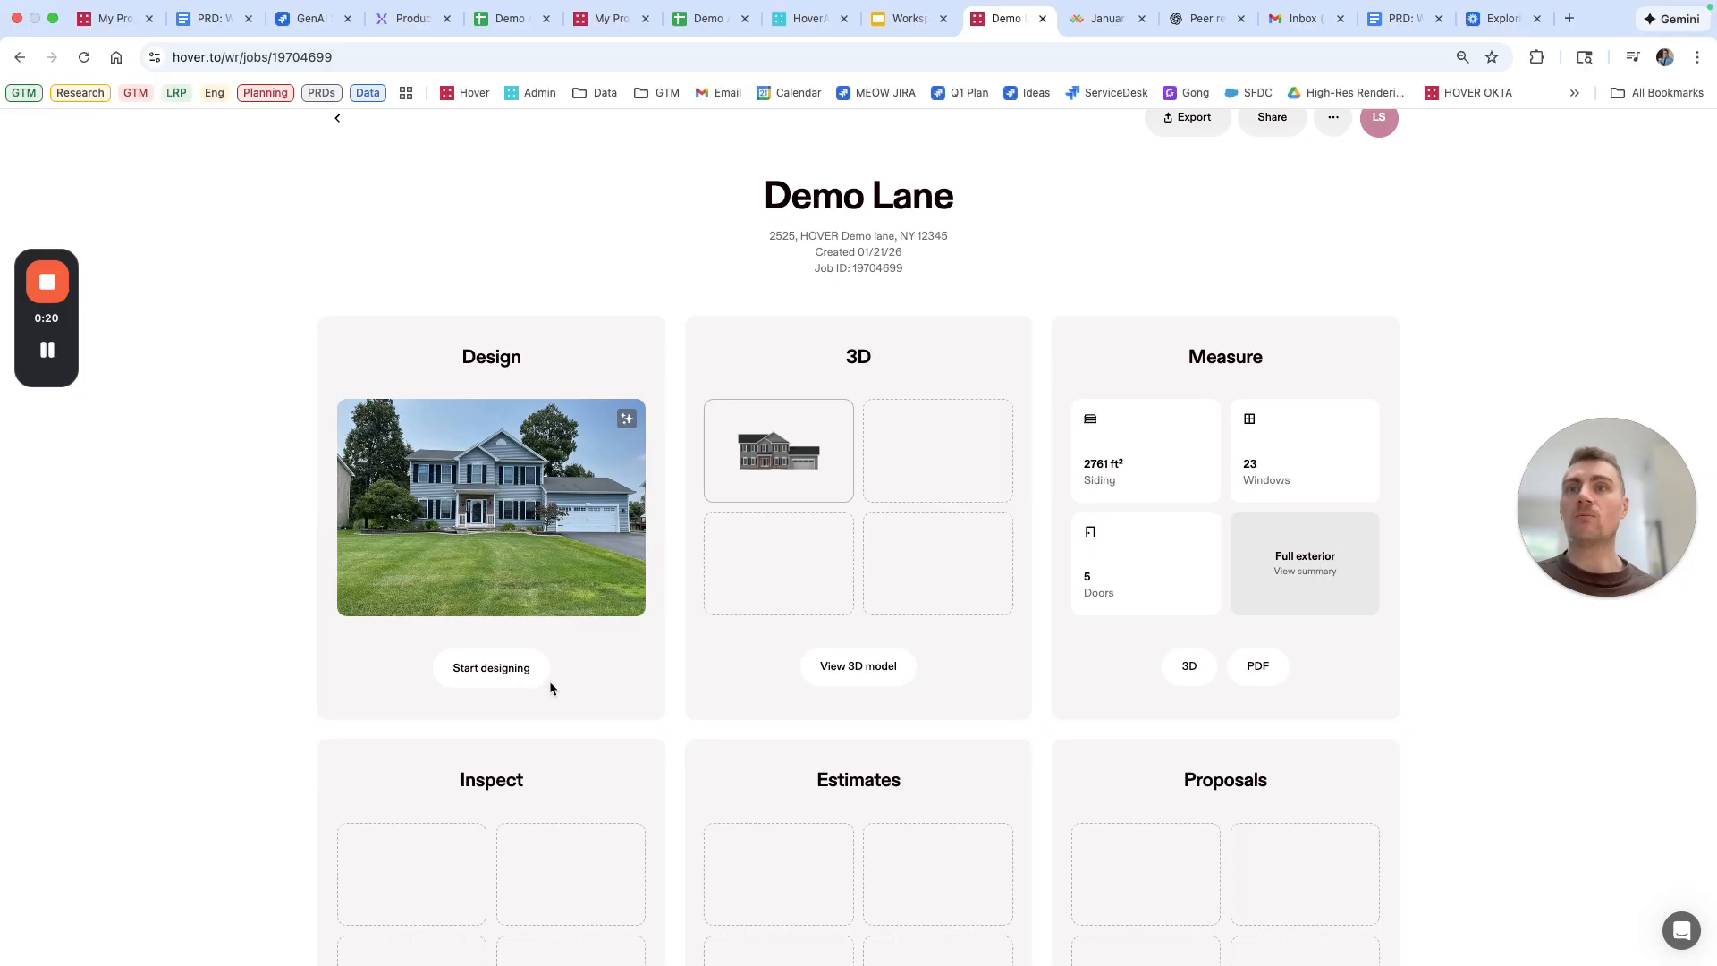
click(501, 678)
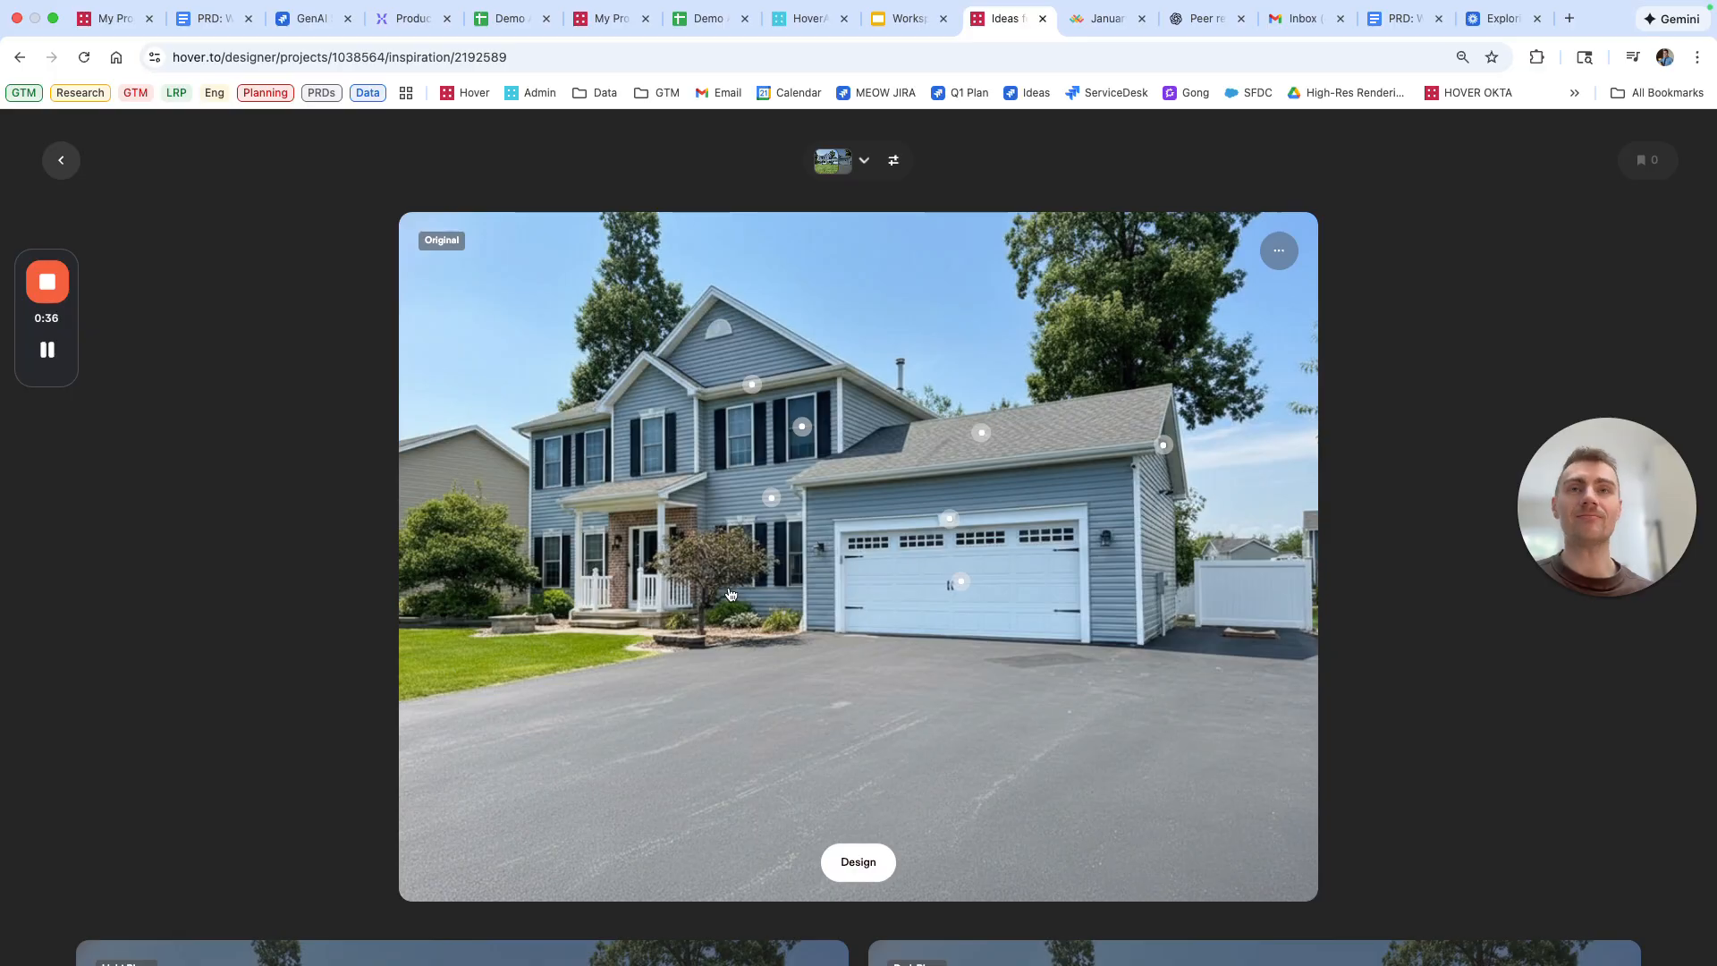
scroll(733, 633, down, 5)
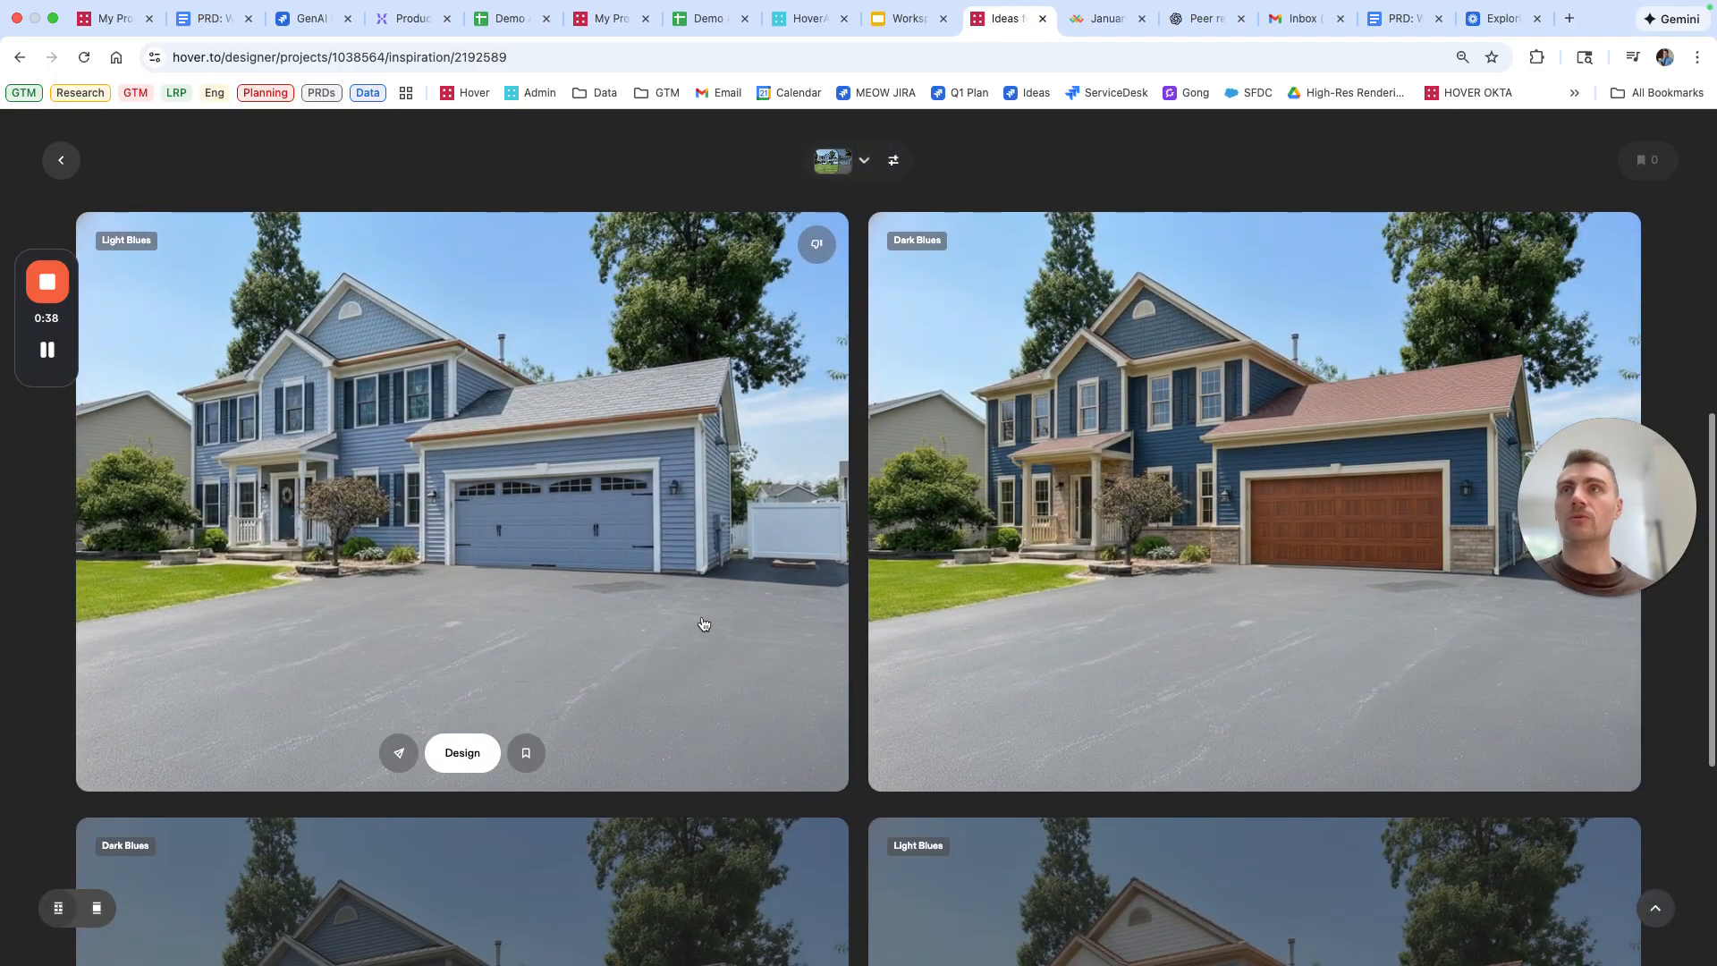
scroll(707, 625, down, 5)
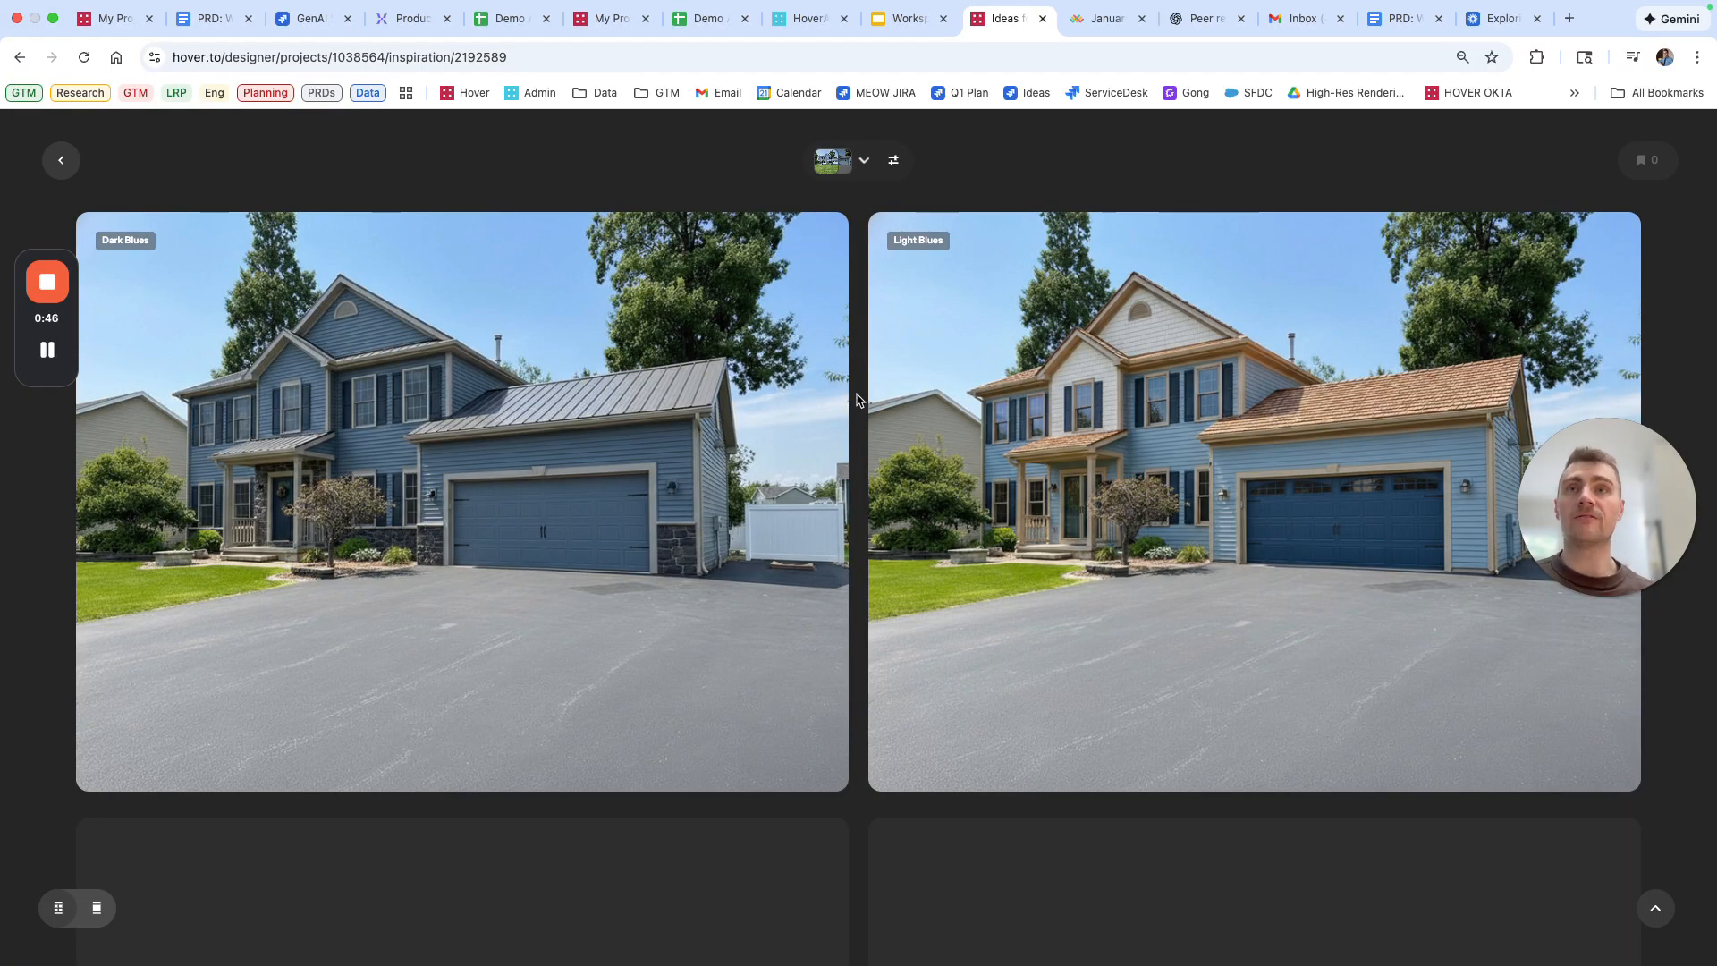
scroll(859, 397, down, 10)
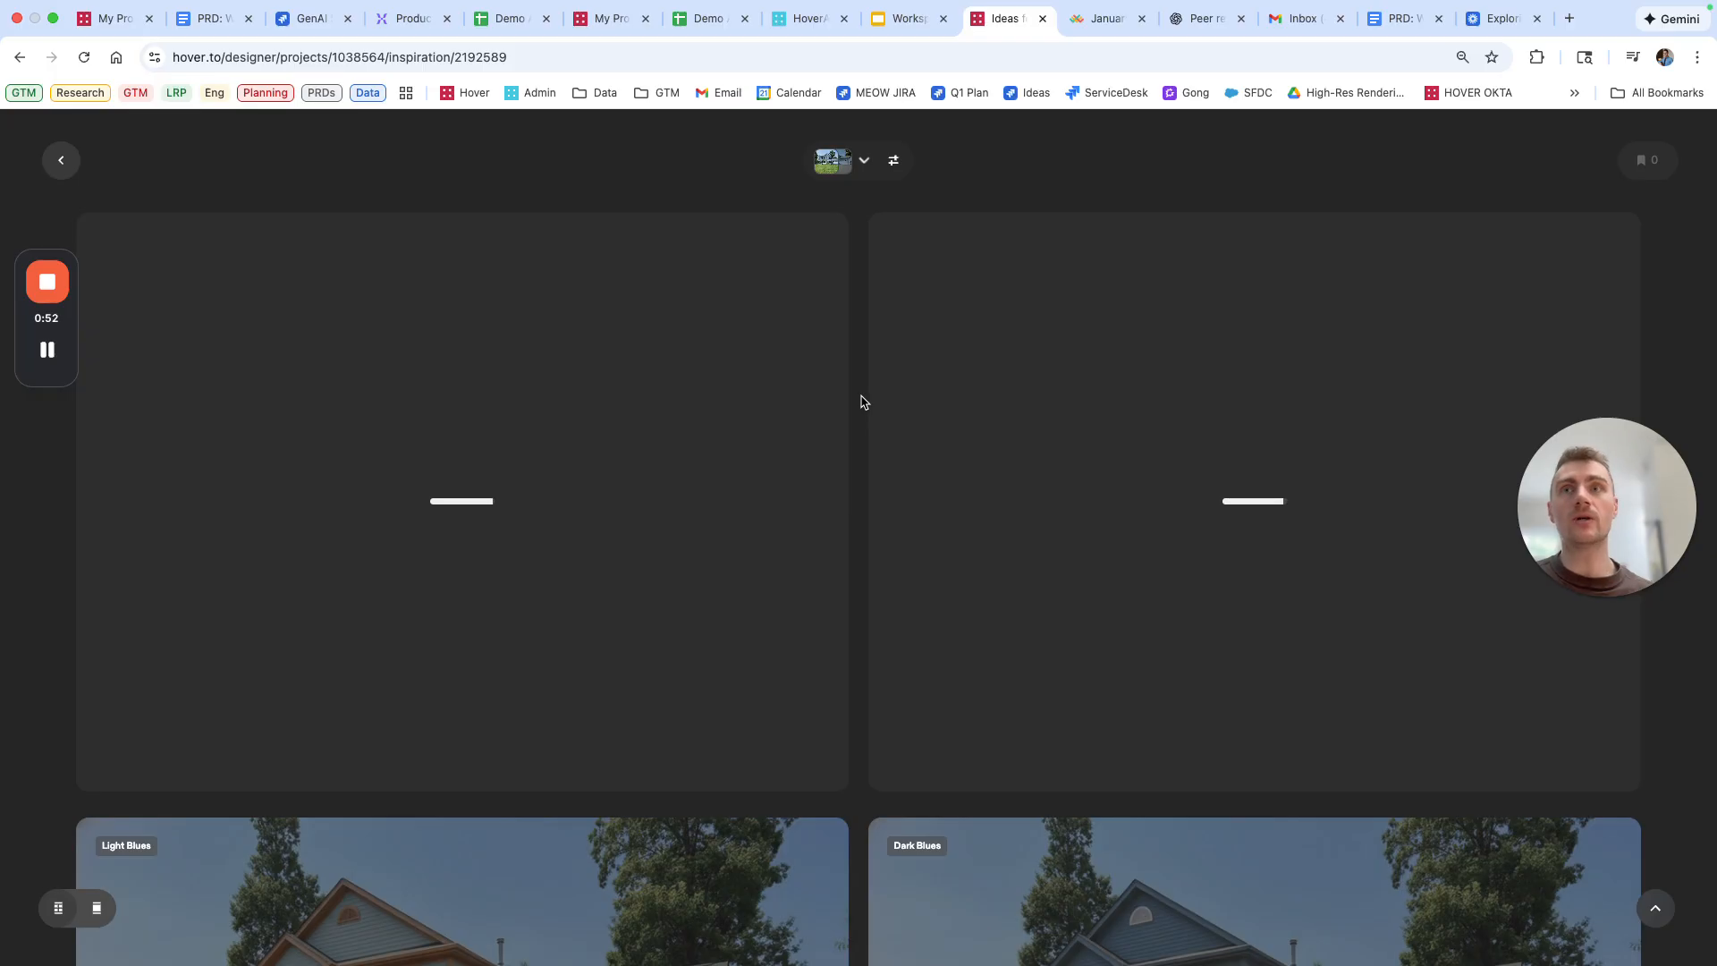
scroll(860, 402, down, 7)
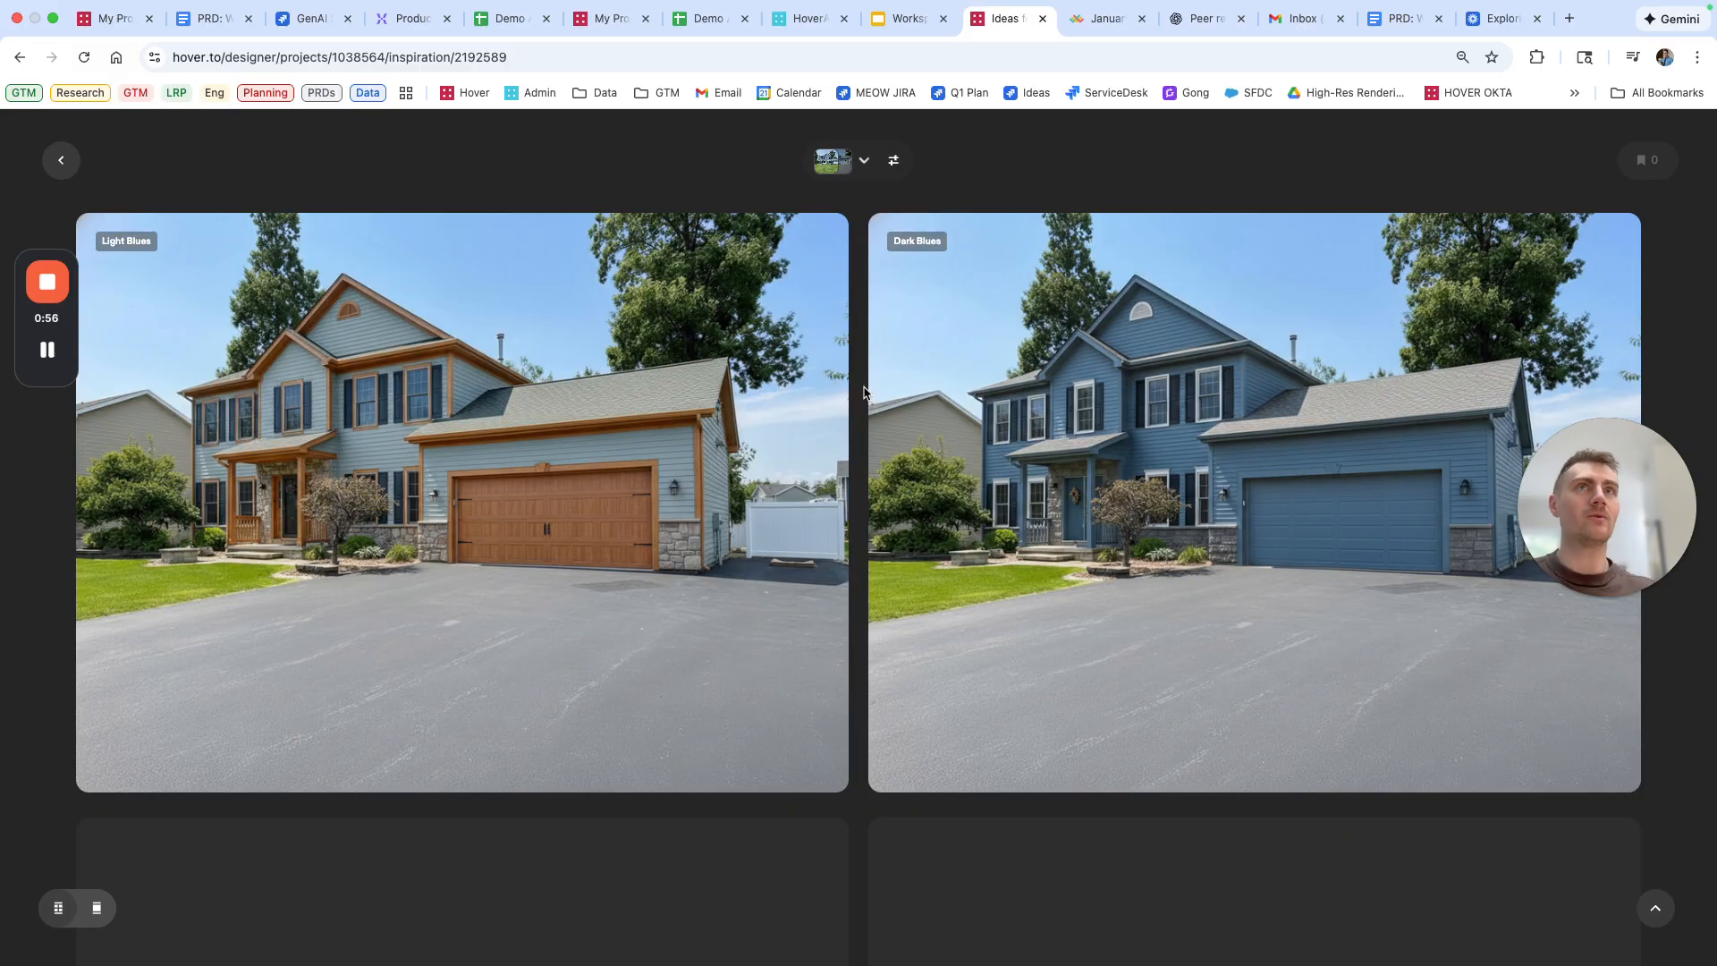
- Limit the design idea styles to Whites only and browse the resulting ideas for the house
click(893, 163)
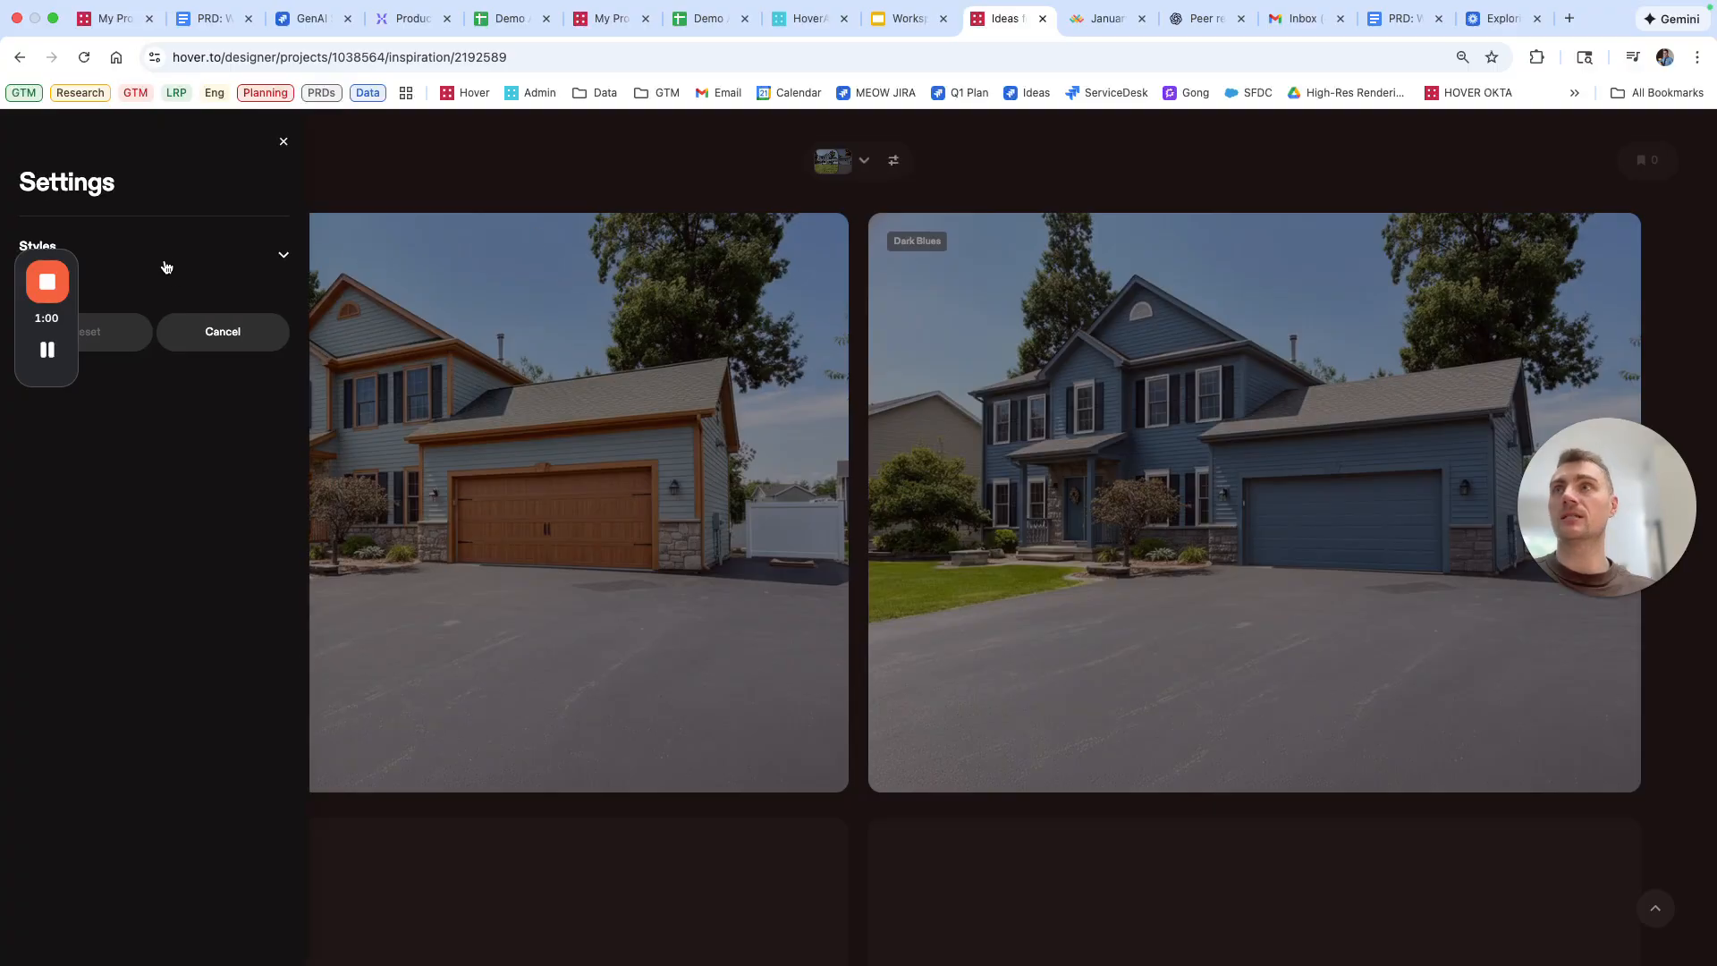
click(280, 295)
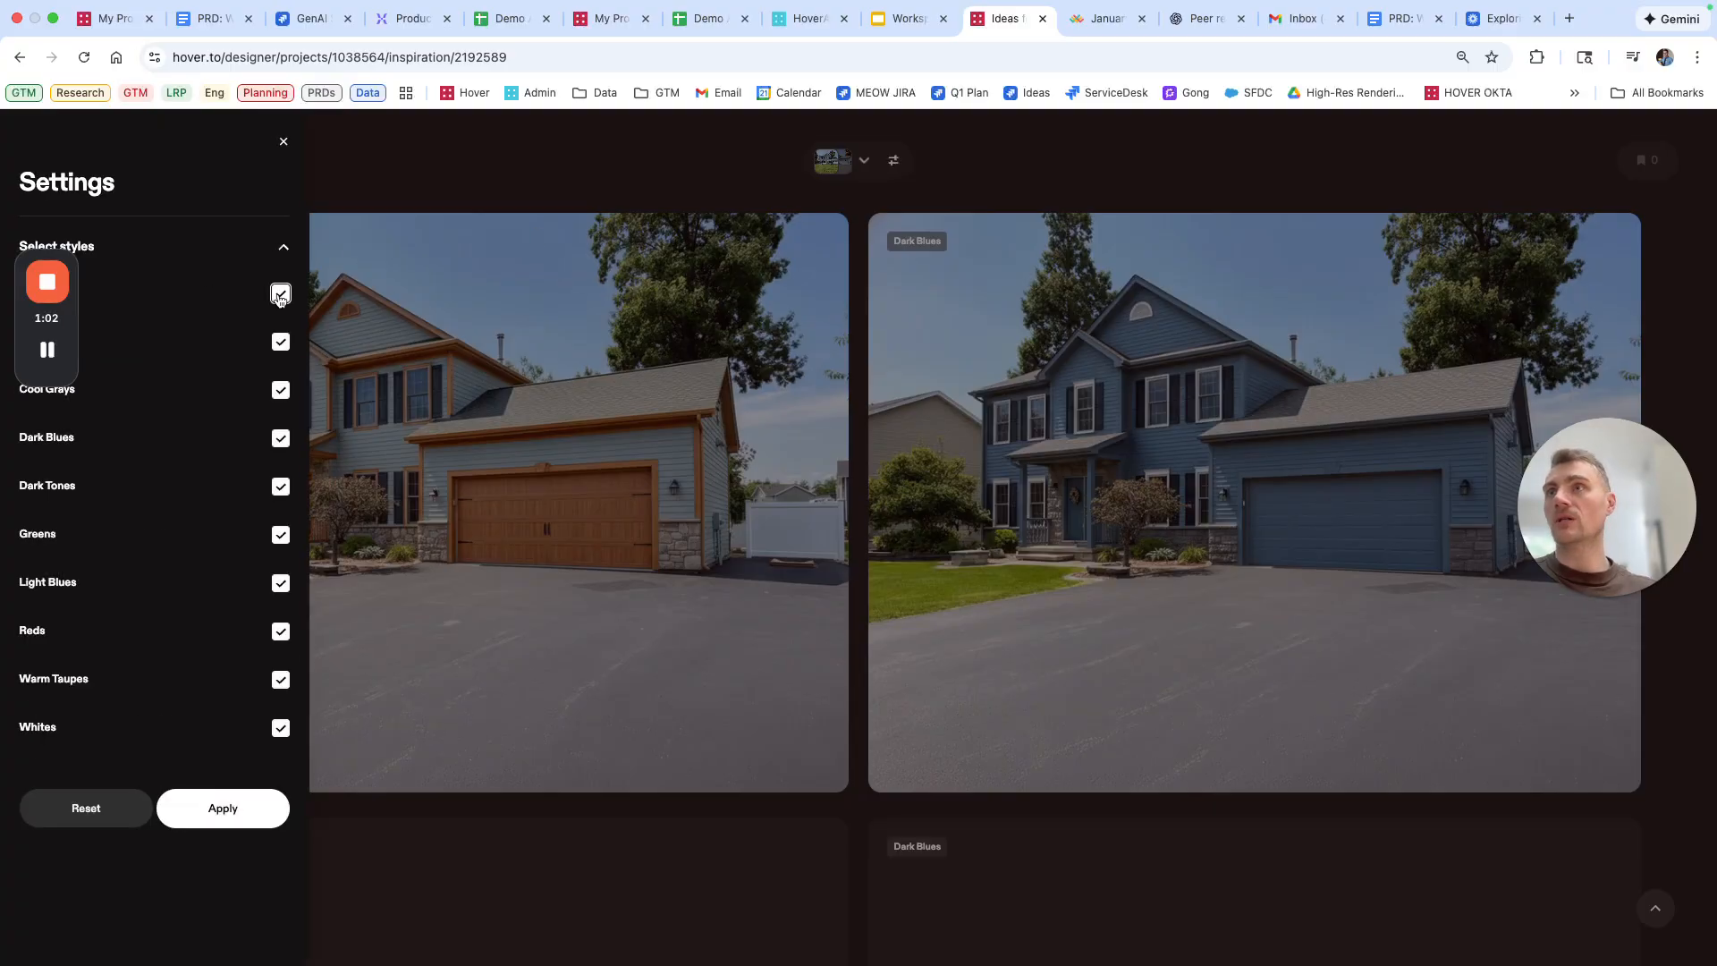
click(280, 295)
click(280, 728)
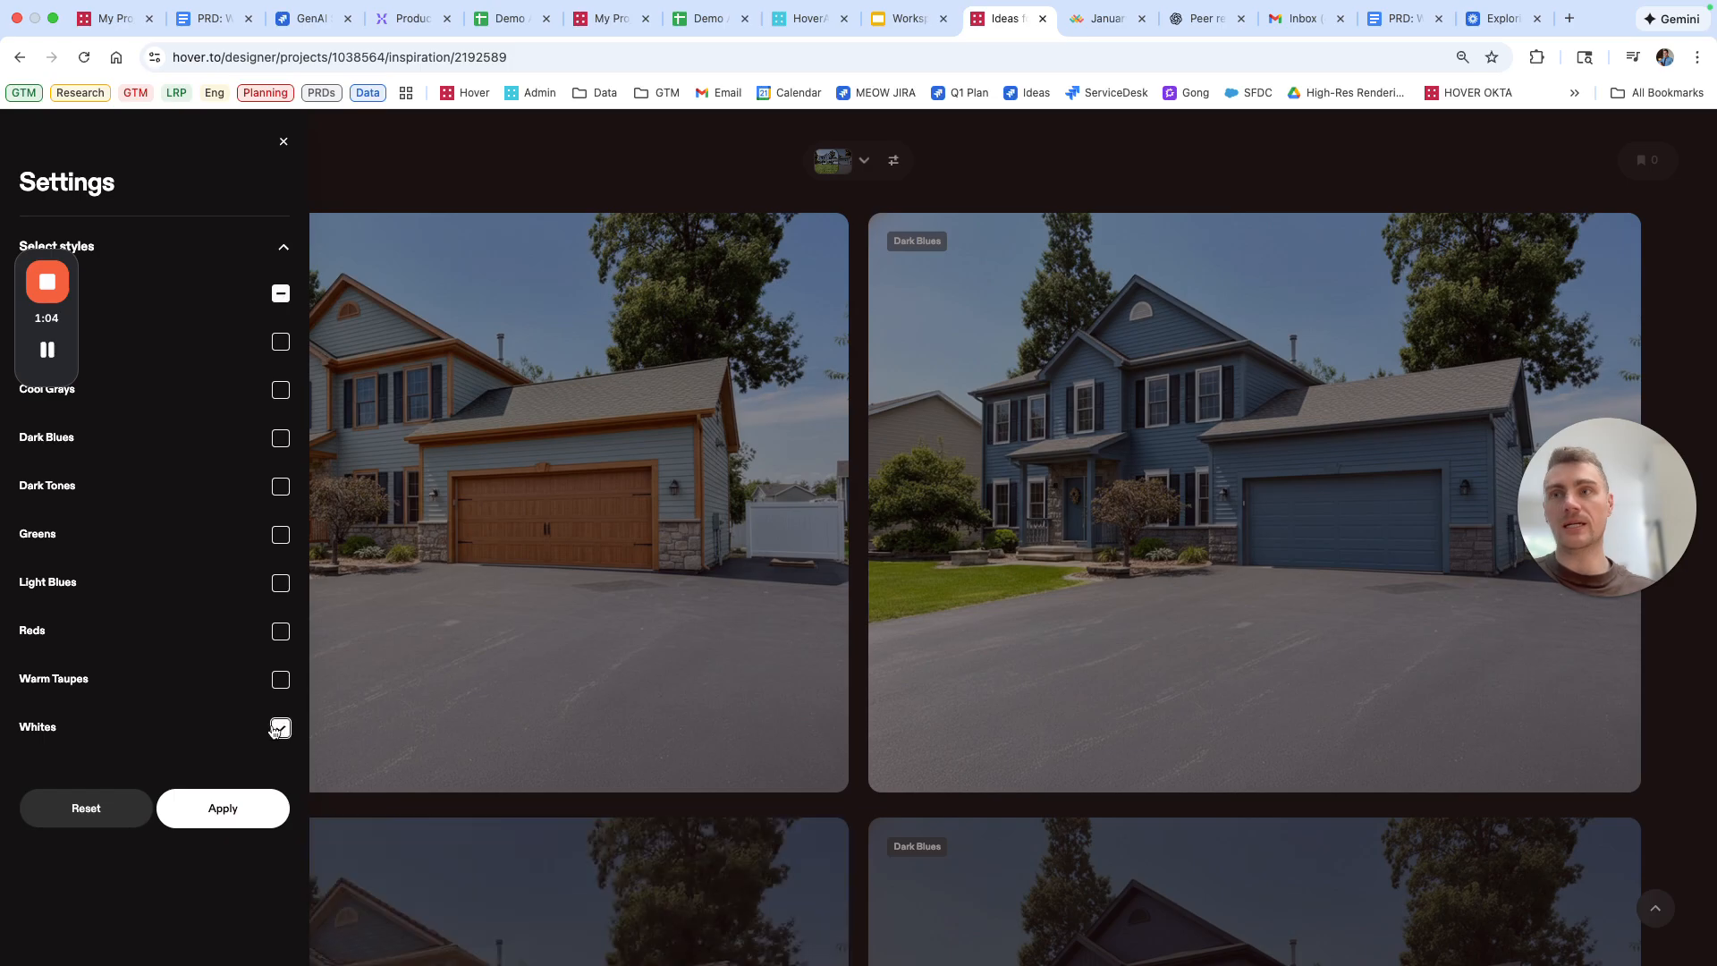
click(250, 817)
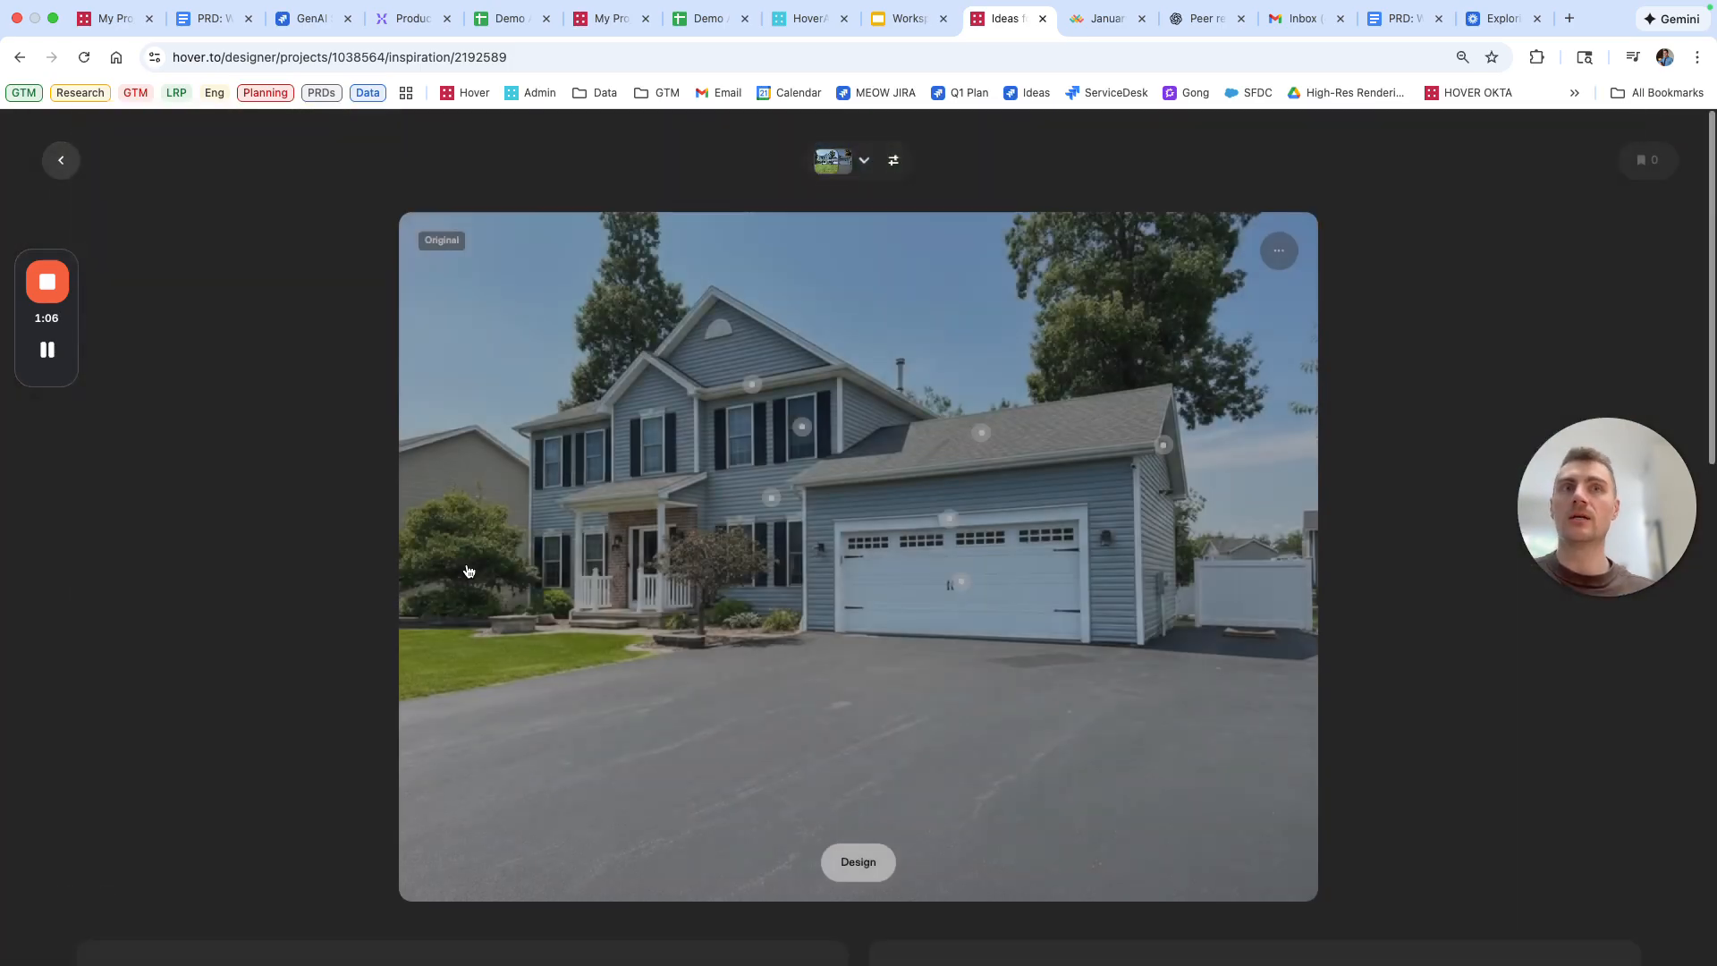
scroll(340, 595, down, 5)
scroll(340, 597, down, 1)
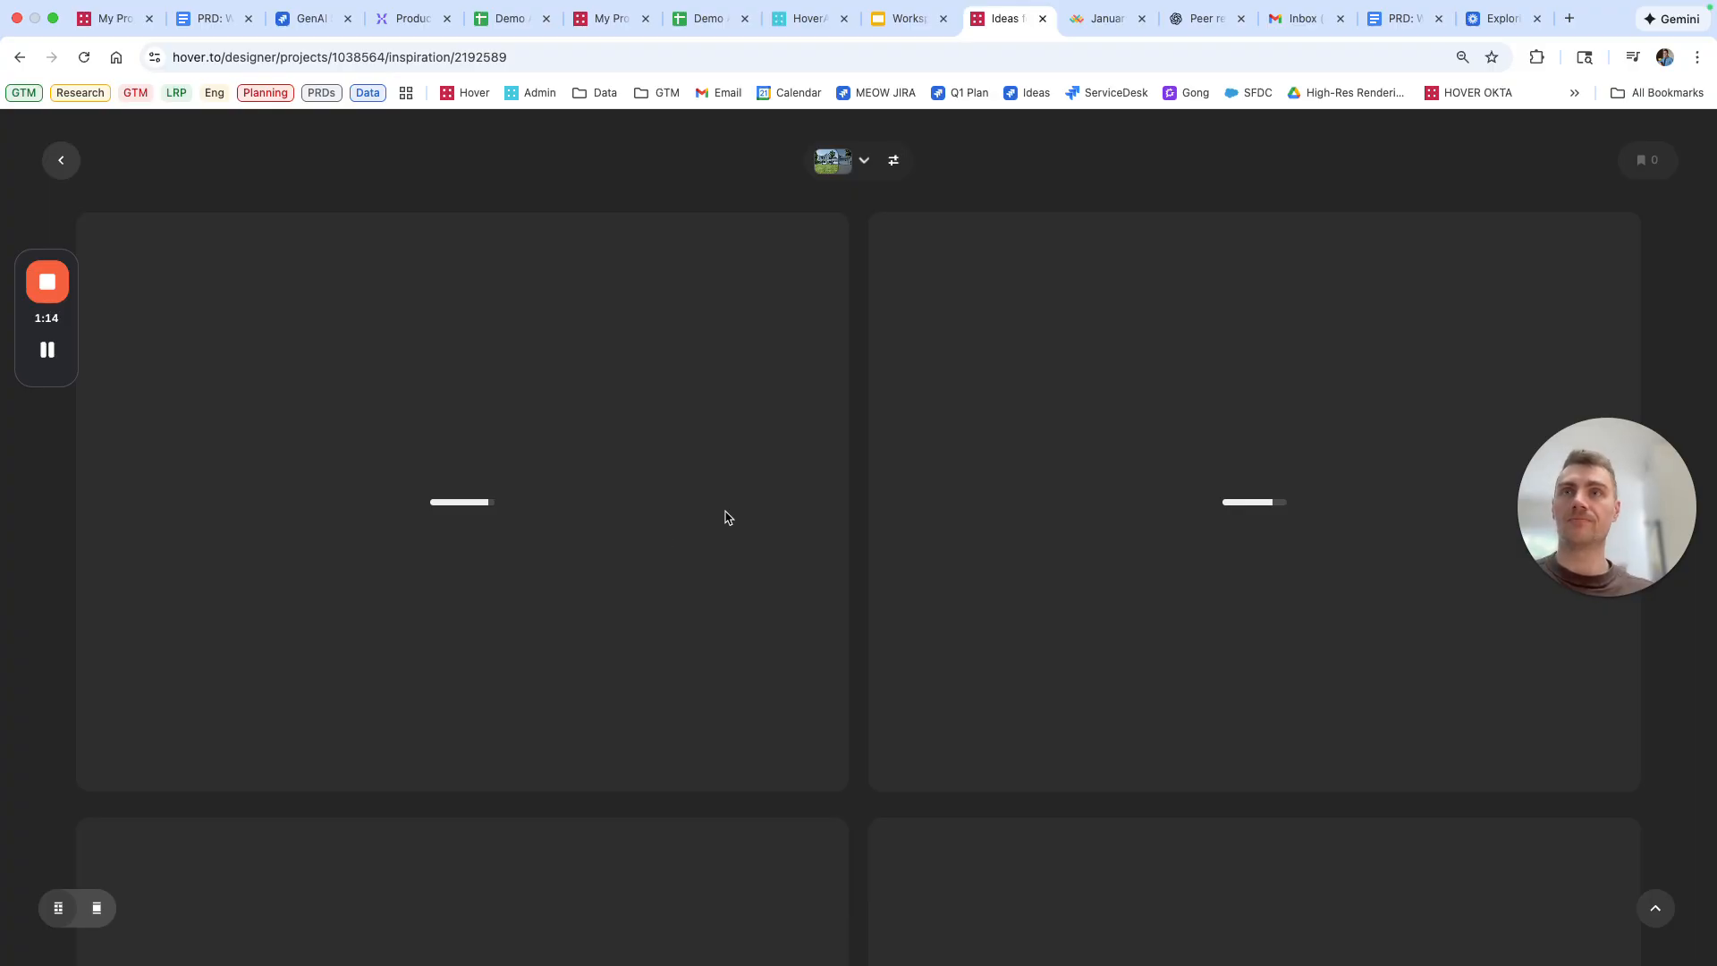
scroll(831, 574, down, 5)
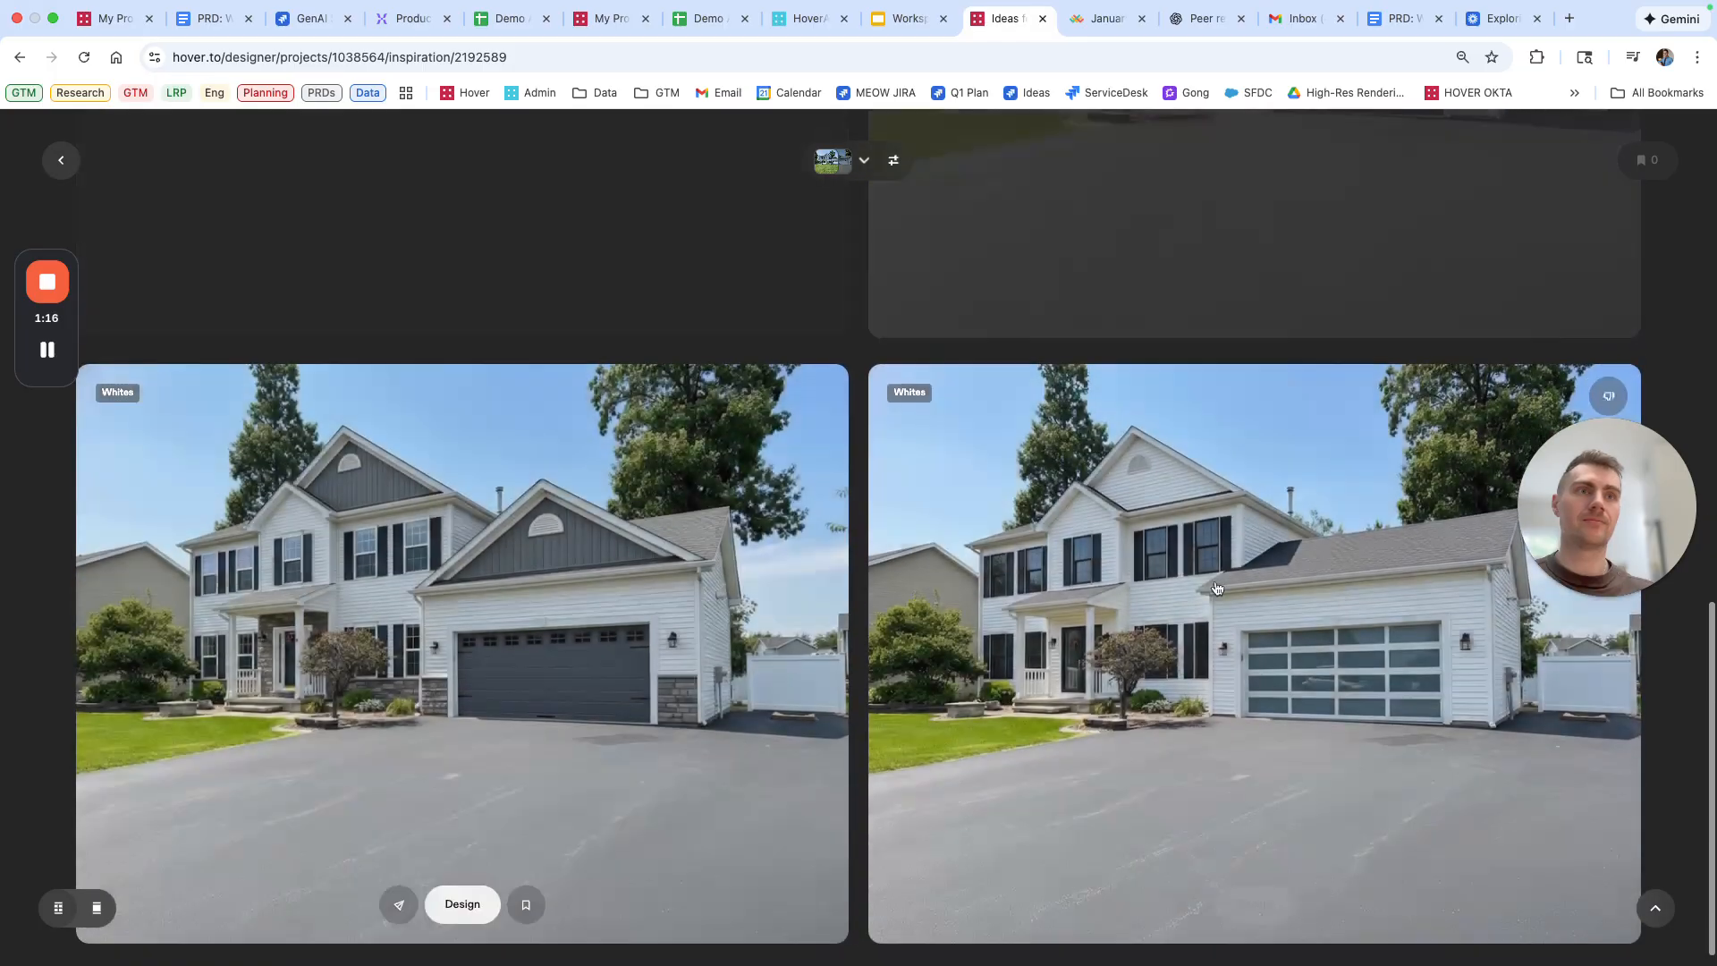
scroll(1039, 560, down, 3)
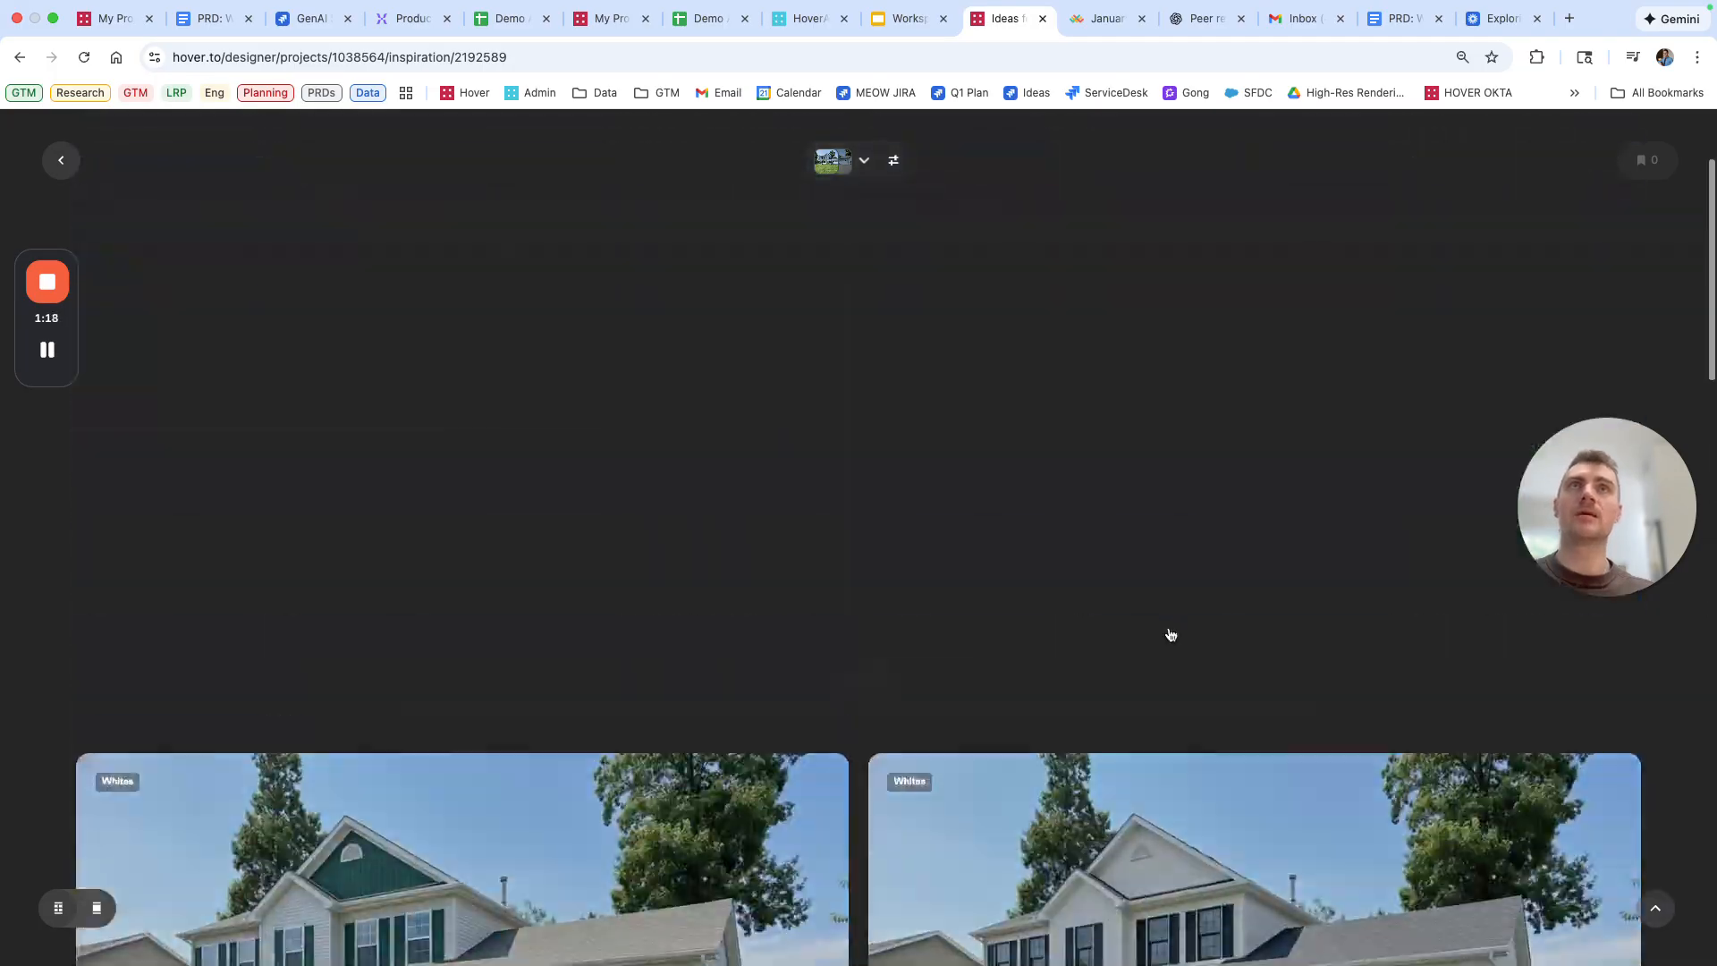
scroll(1170, 634, up, 3)
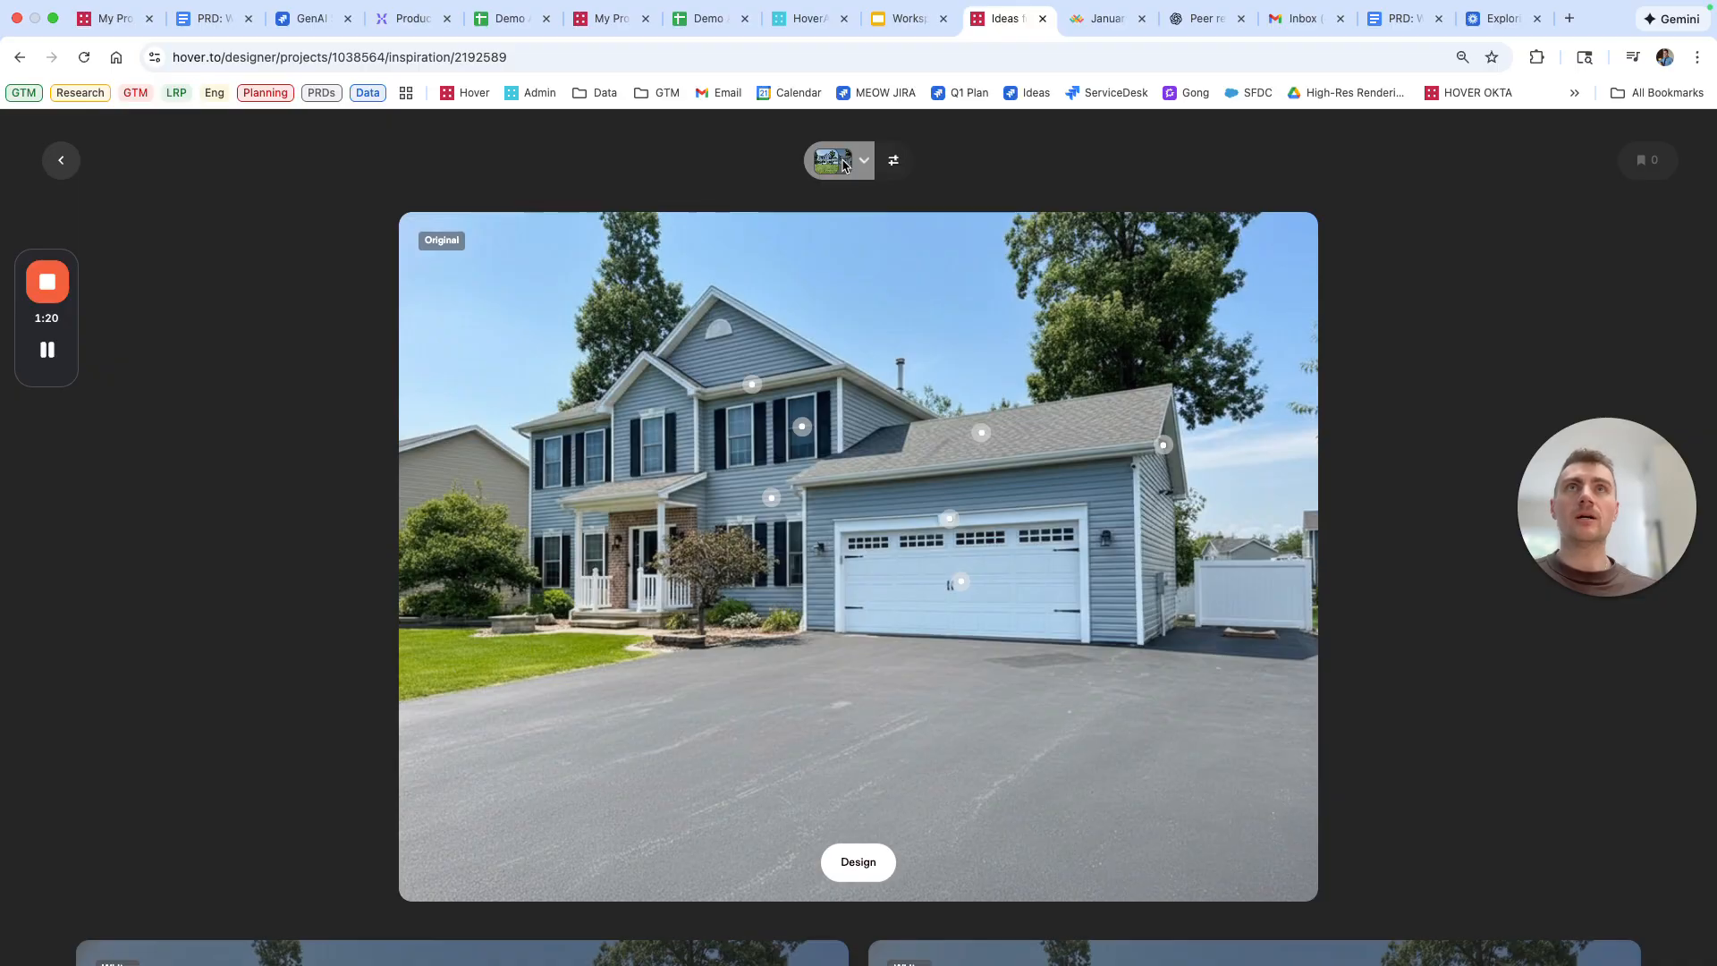
- Switch to the straight-on front photo of the house with the lawn and browse its Whites design ideas
click(841, 163)
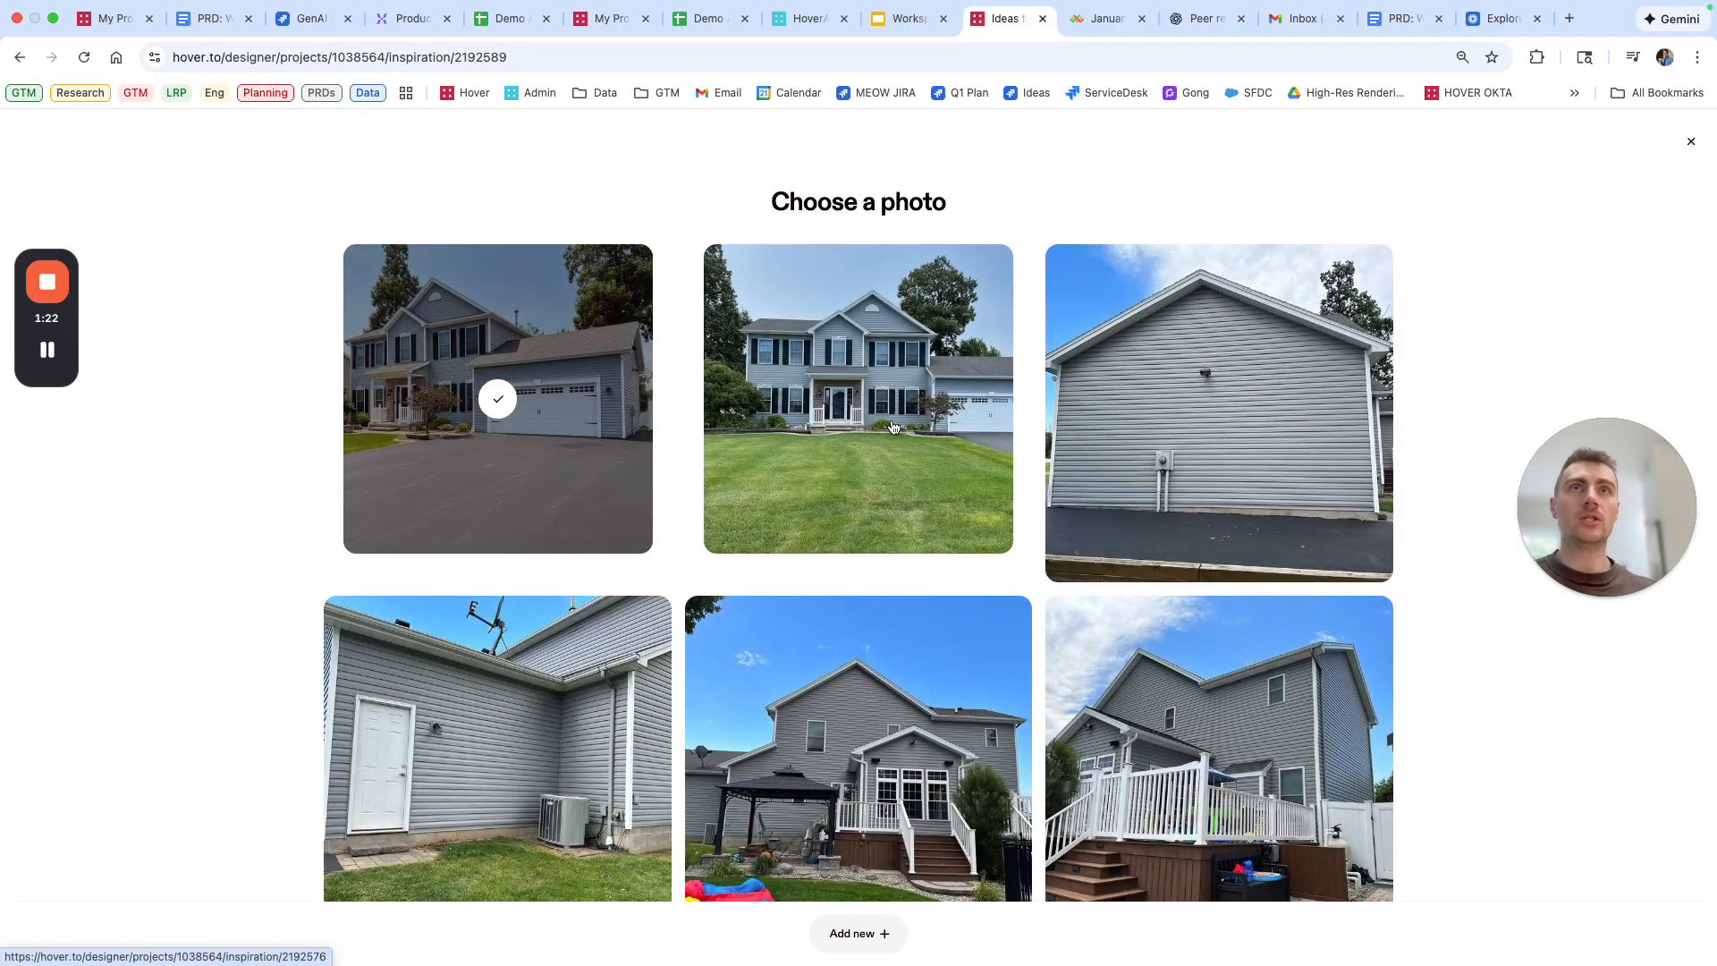
click(829, 415)
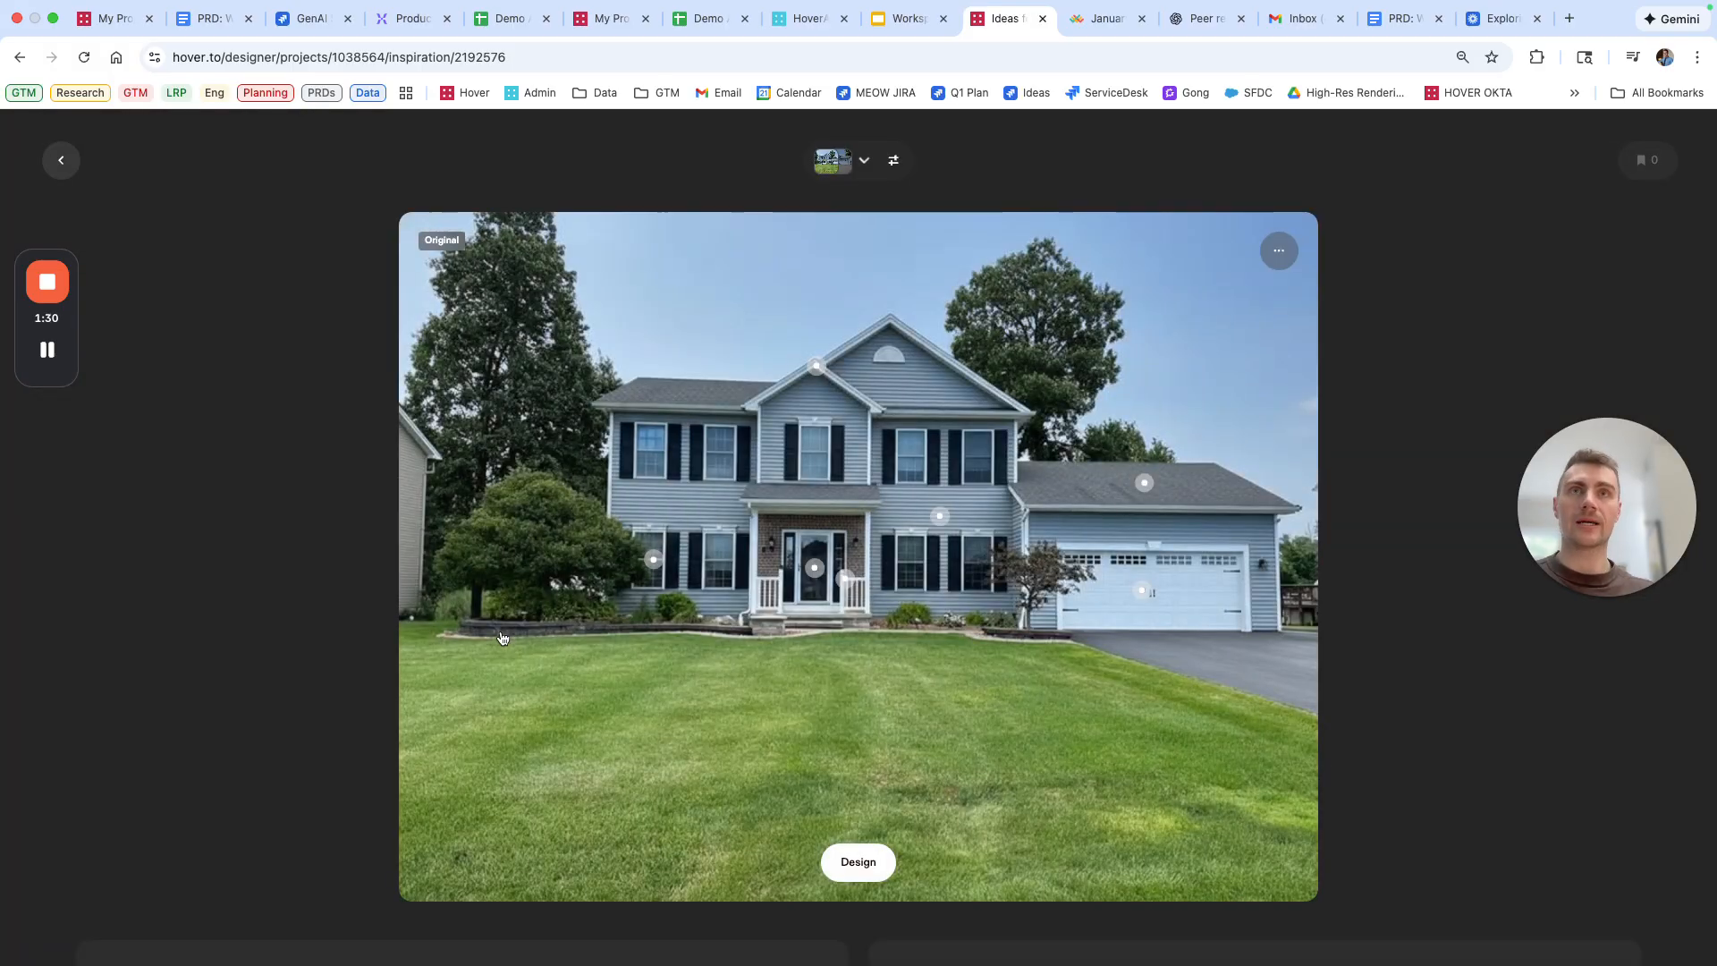
scroll(541, 707, down, 8)
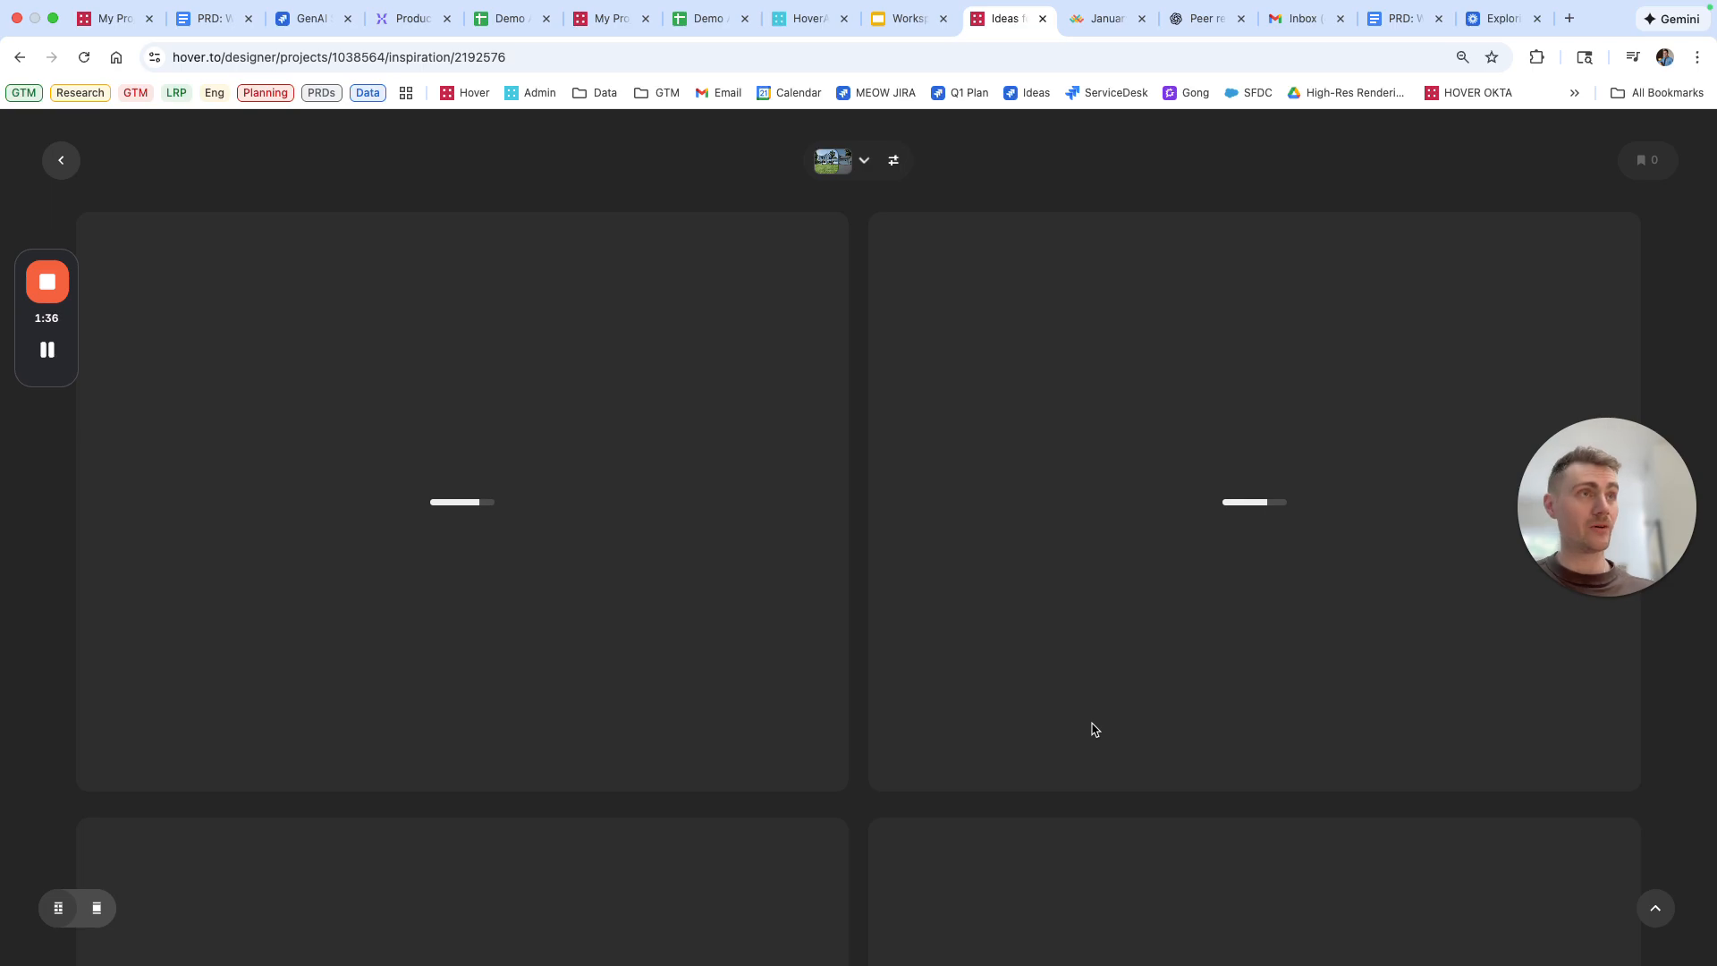
scroll(1079, 697, up, 8)
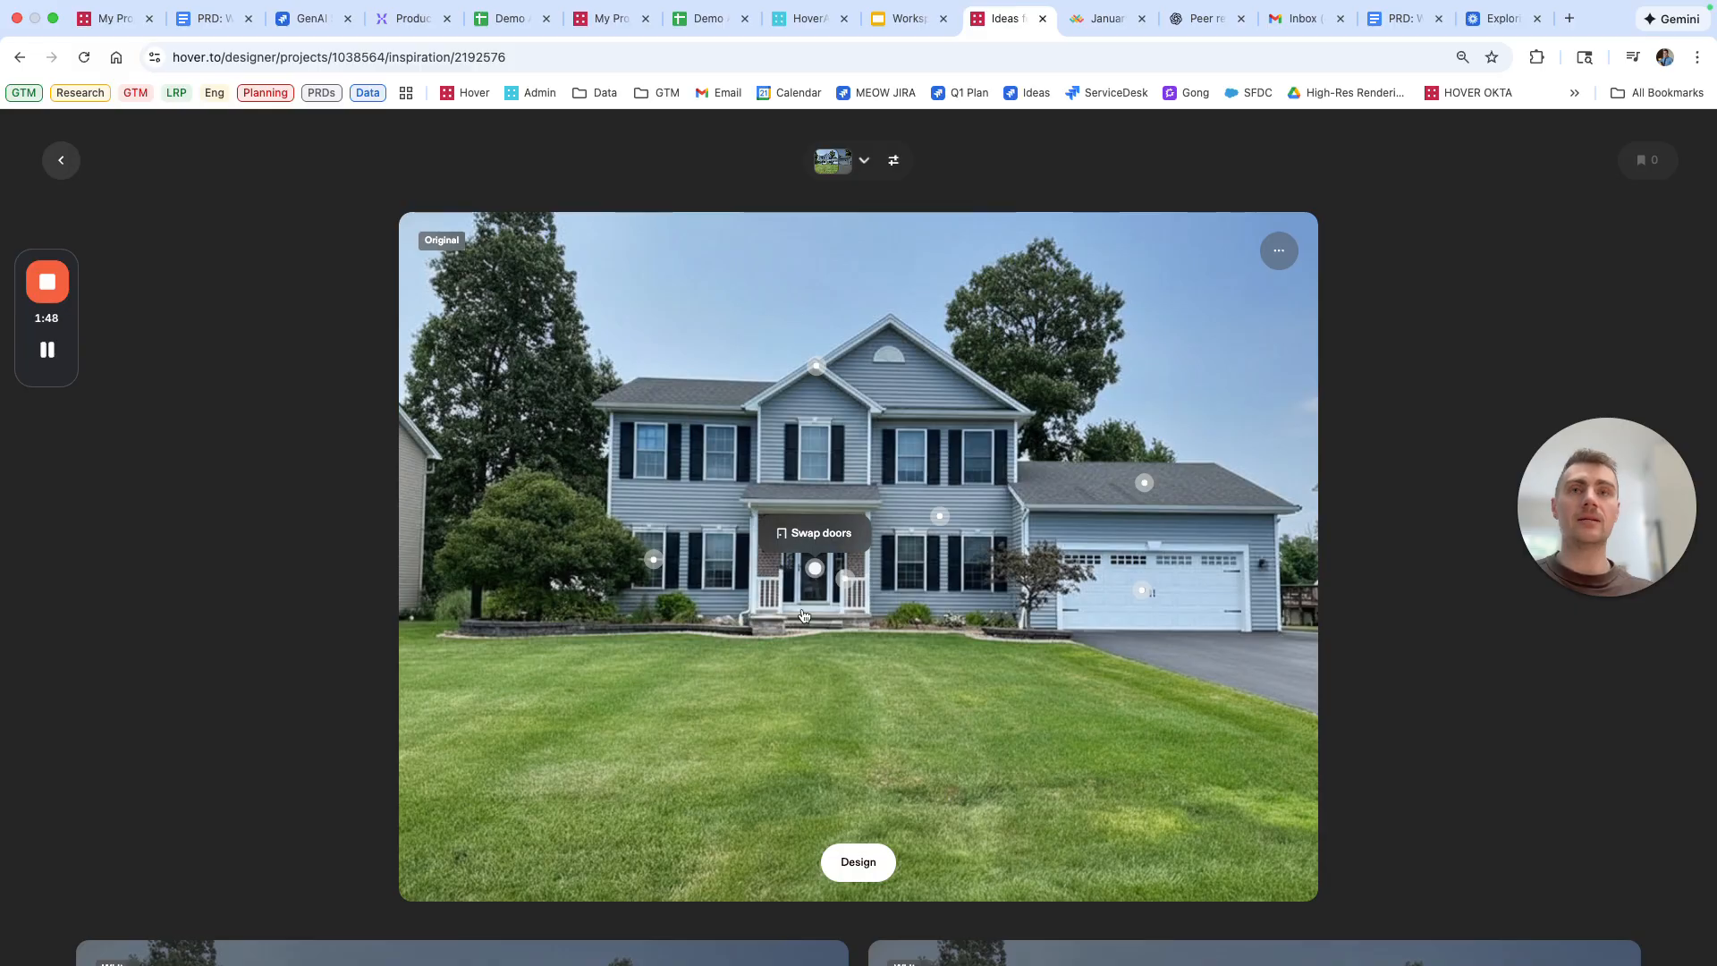
scroll(810, 596, down, 8)
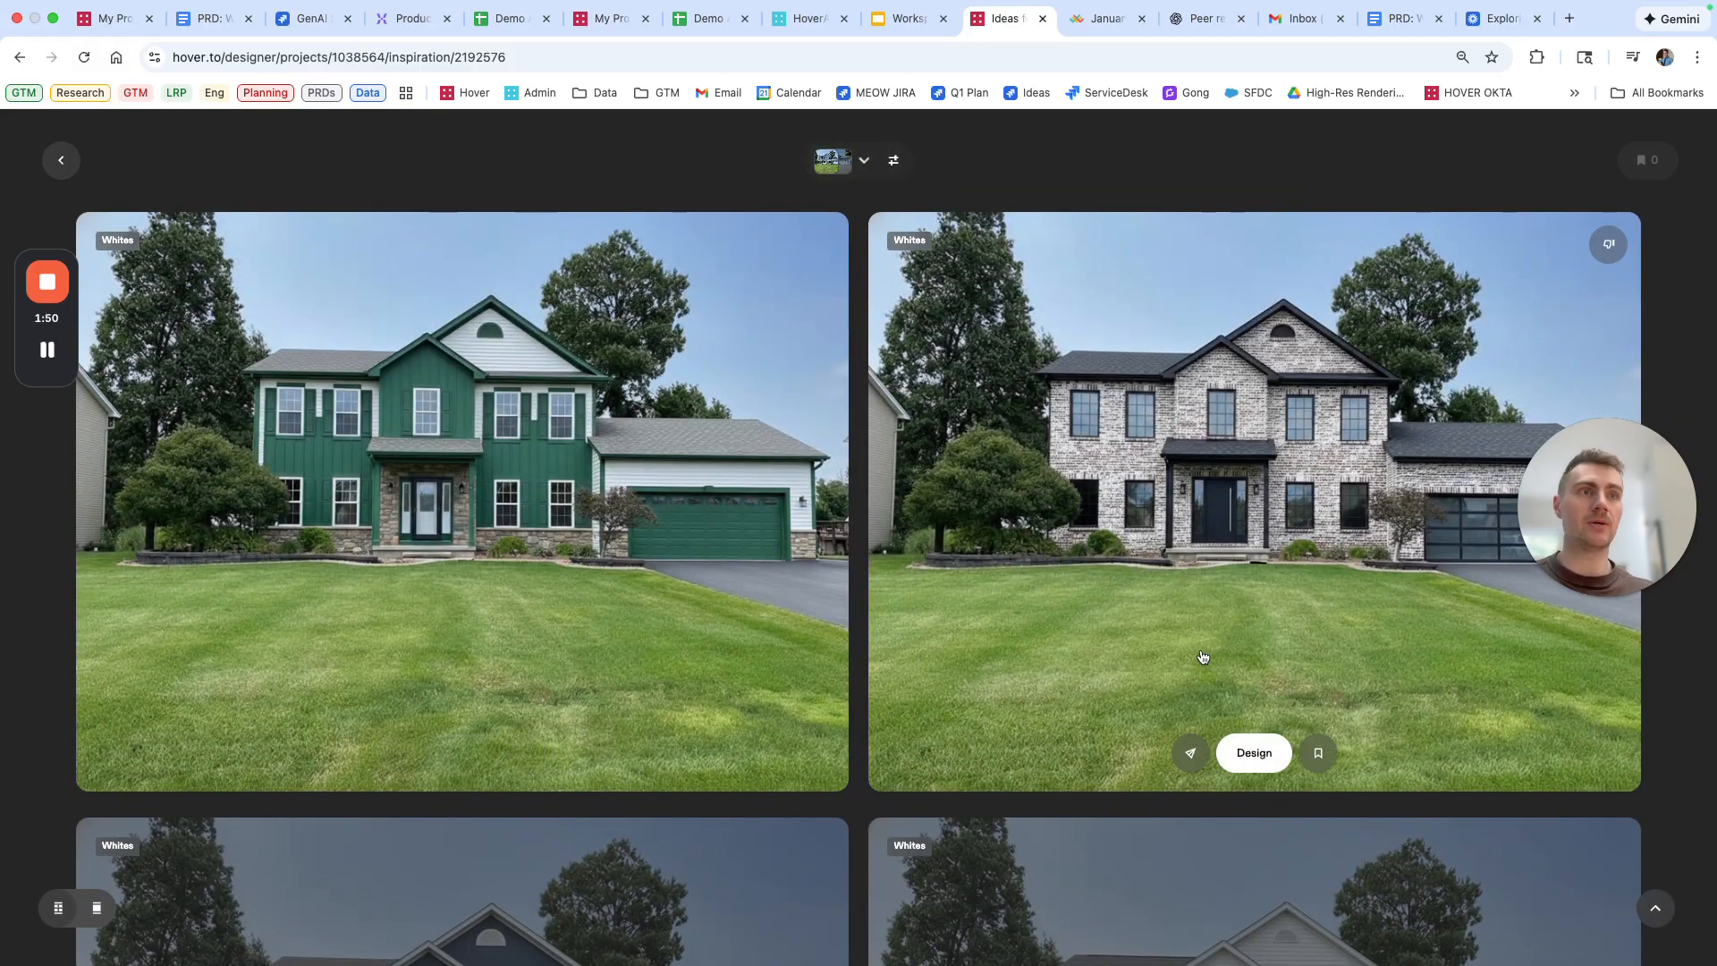
scroll(1203, 657, up, 8)
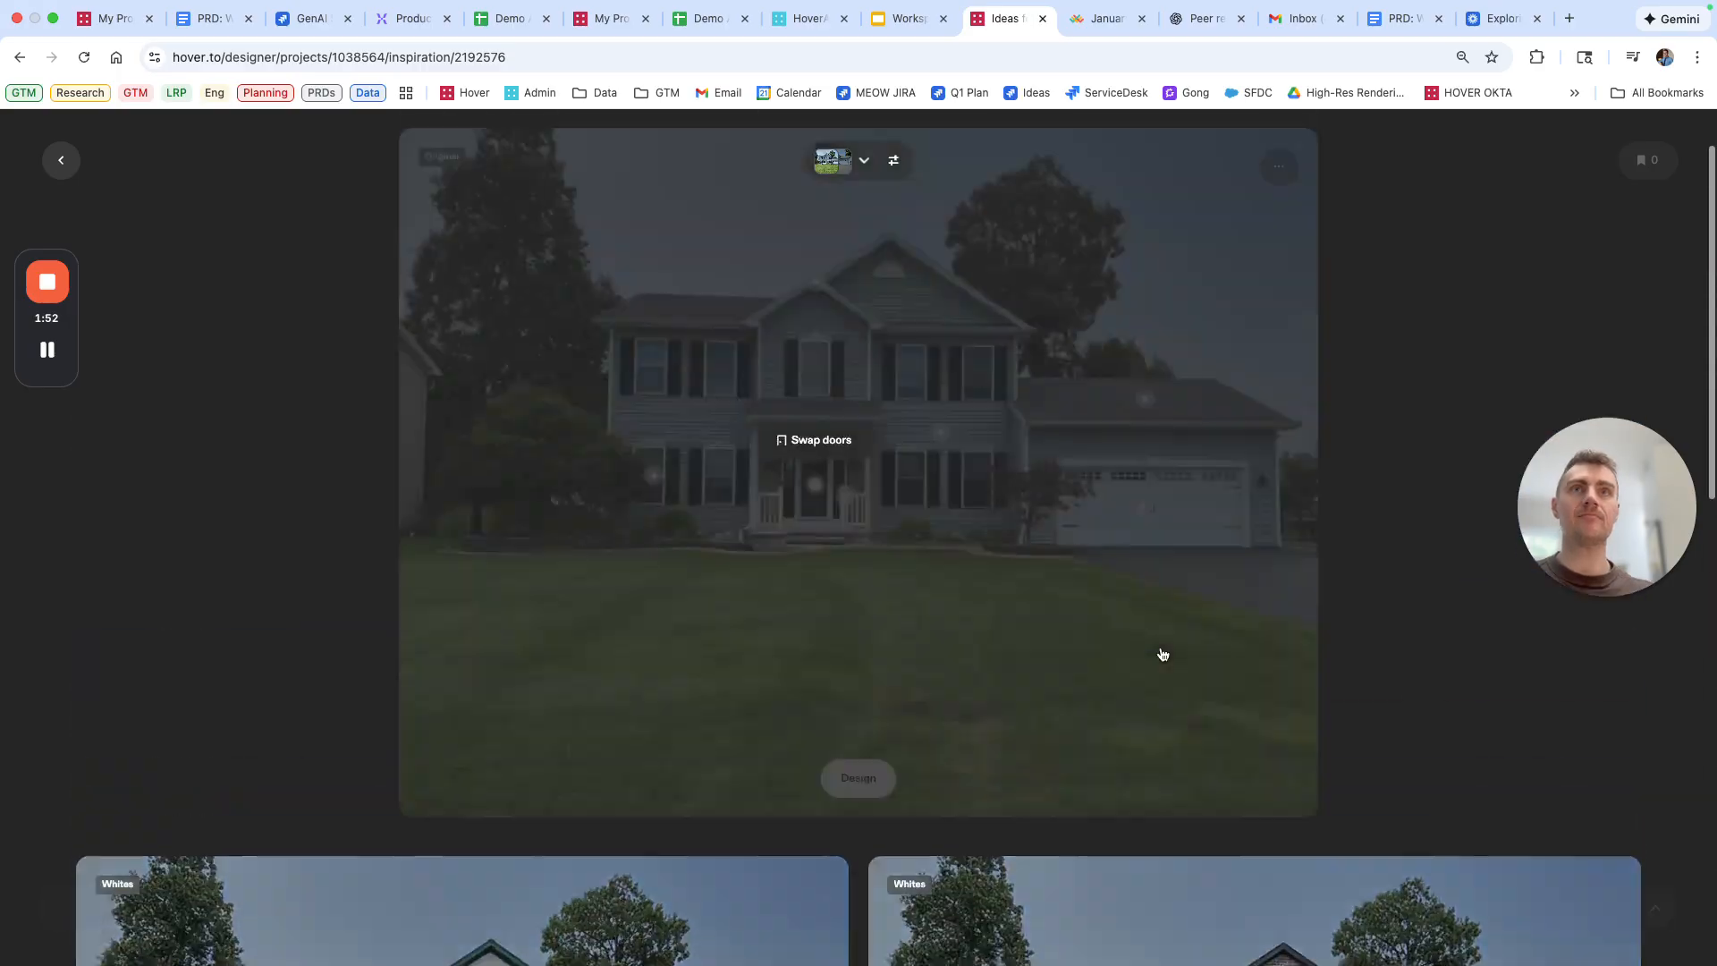
- Open the original front photo for designing and clear all preset wall product filters
click(860, 870)
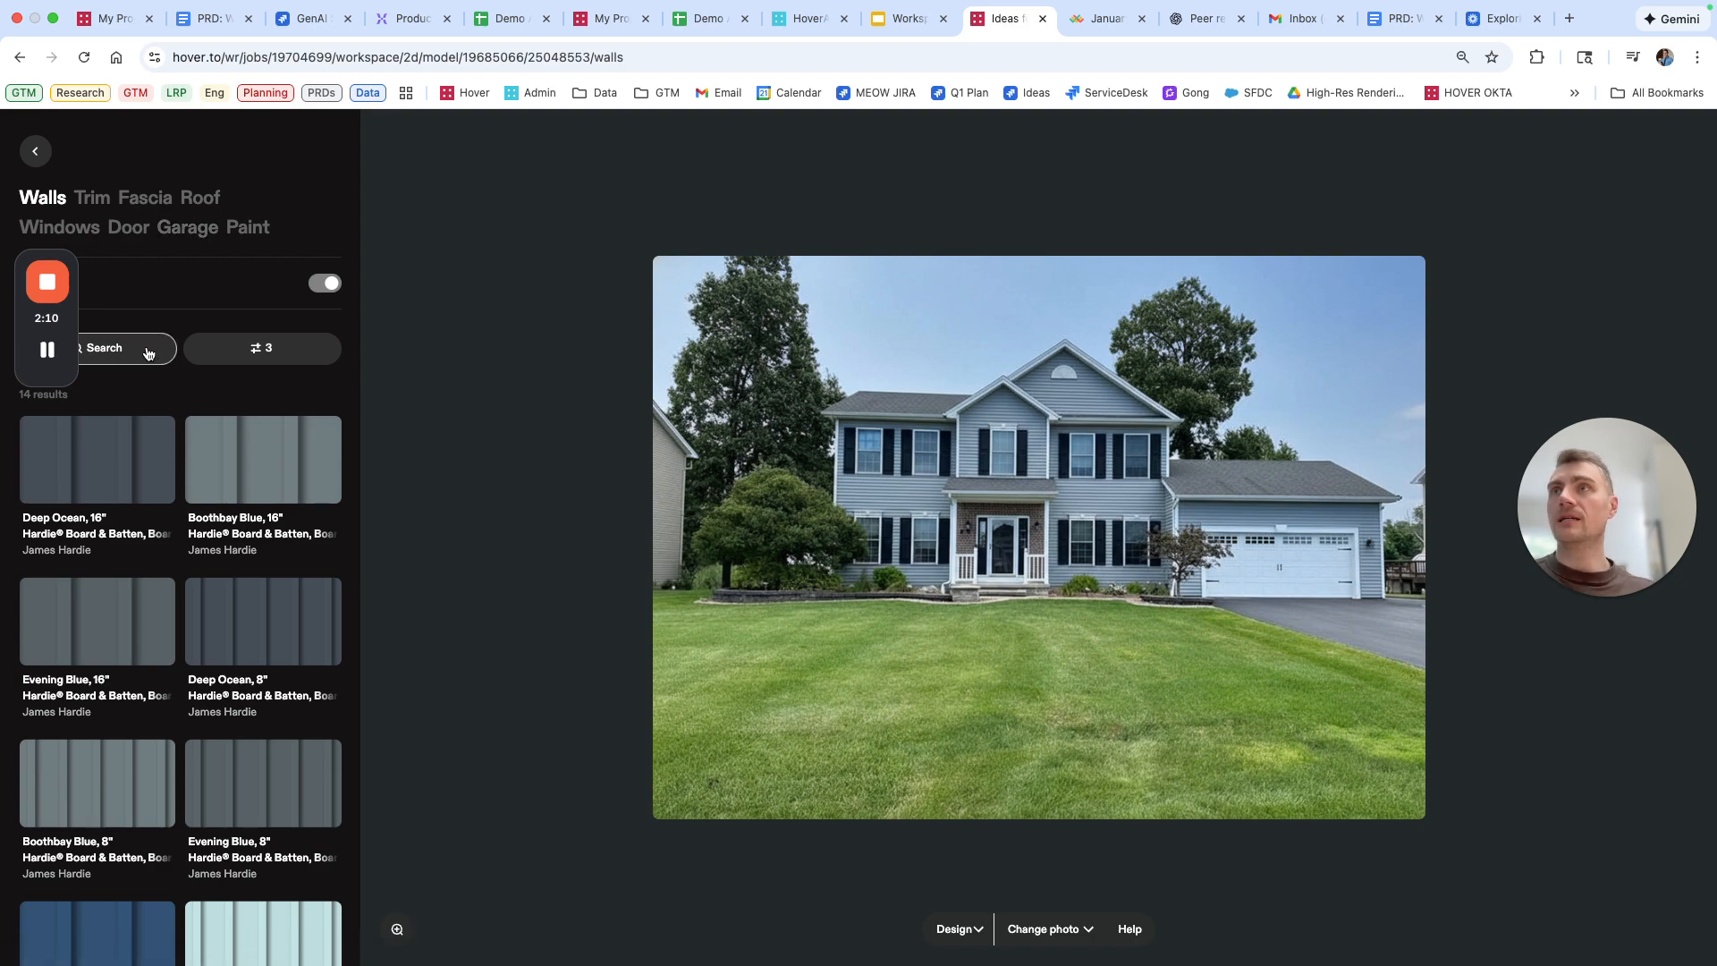
click(289, 355)
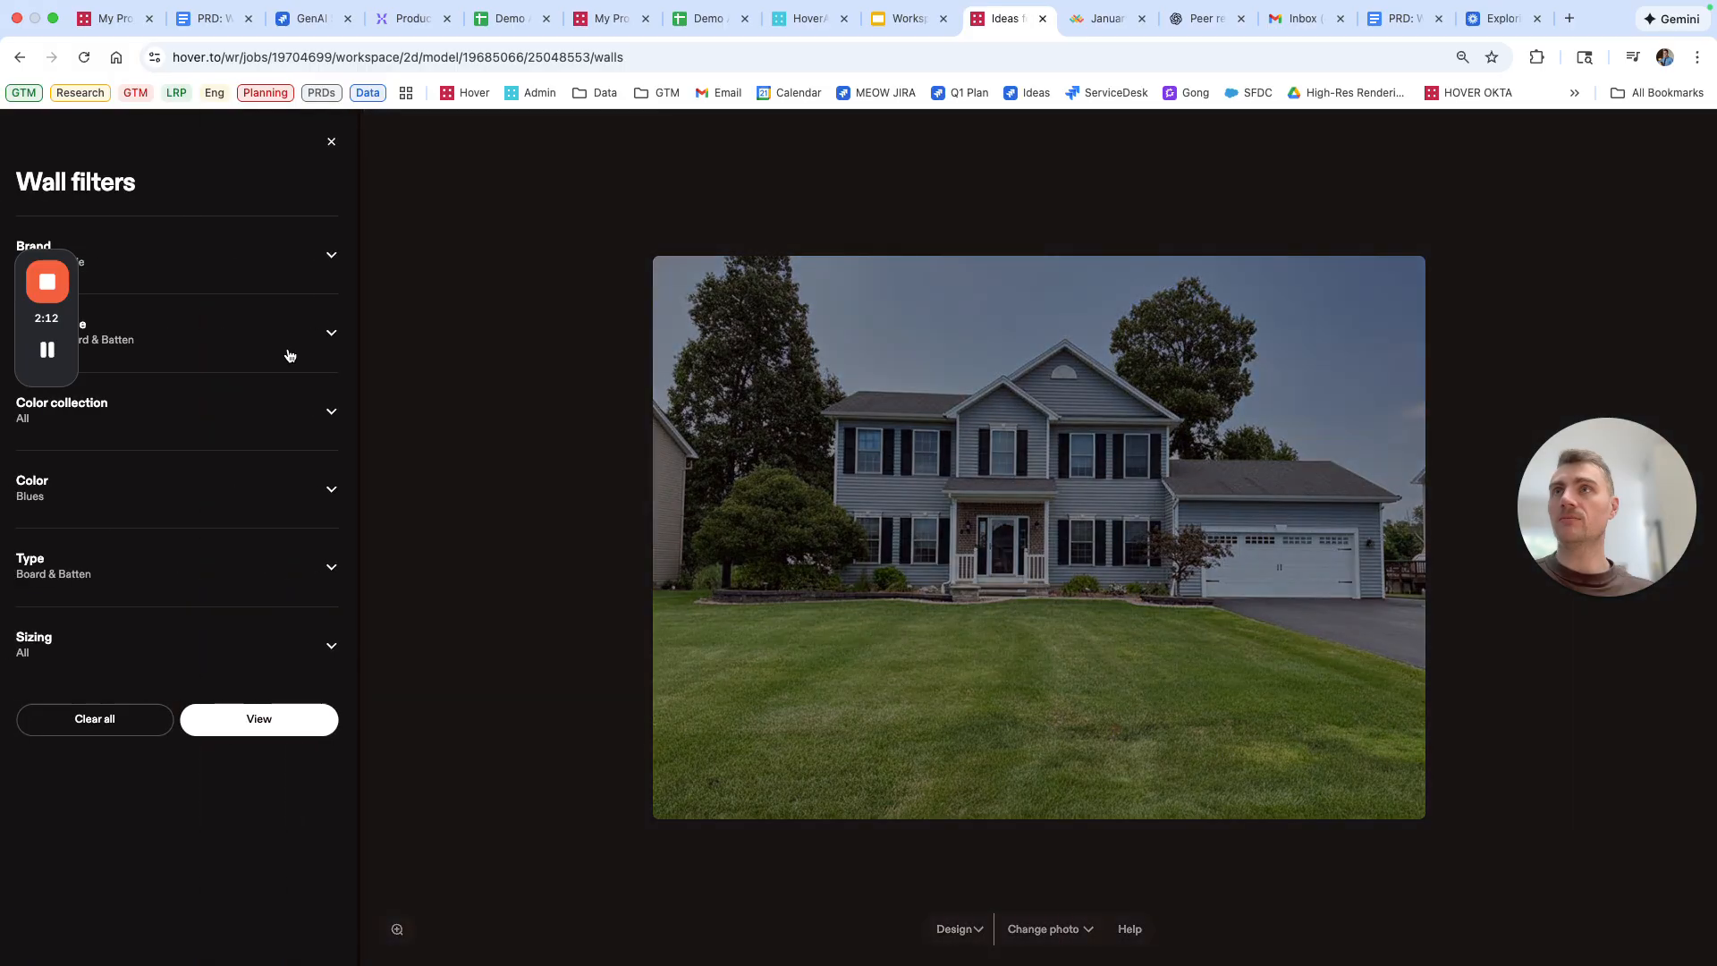
drag(53, 327, 472, 203)
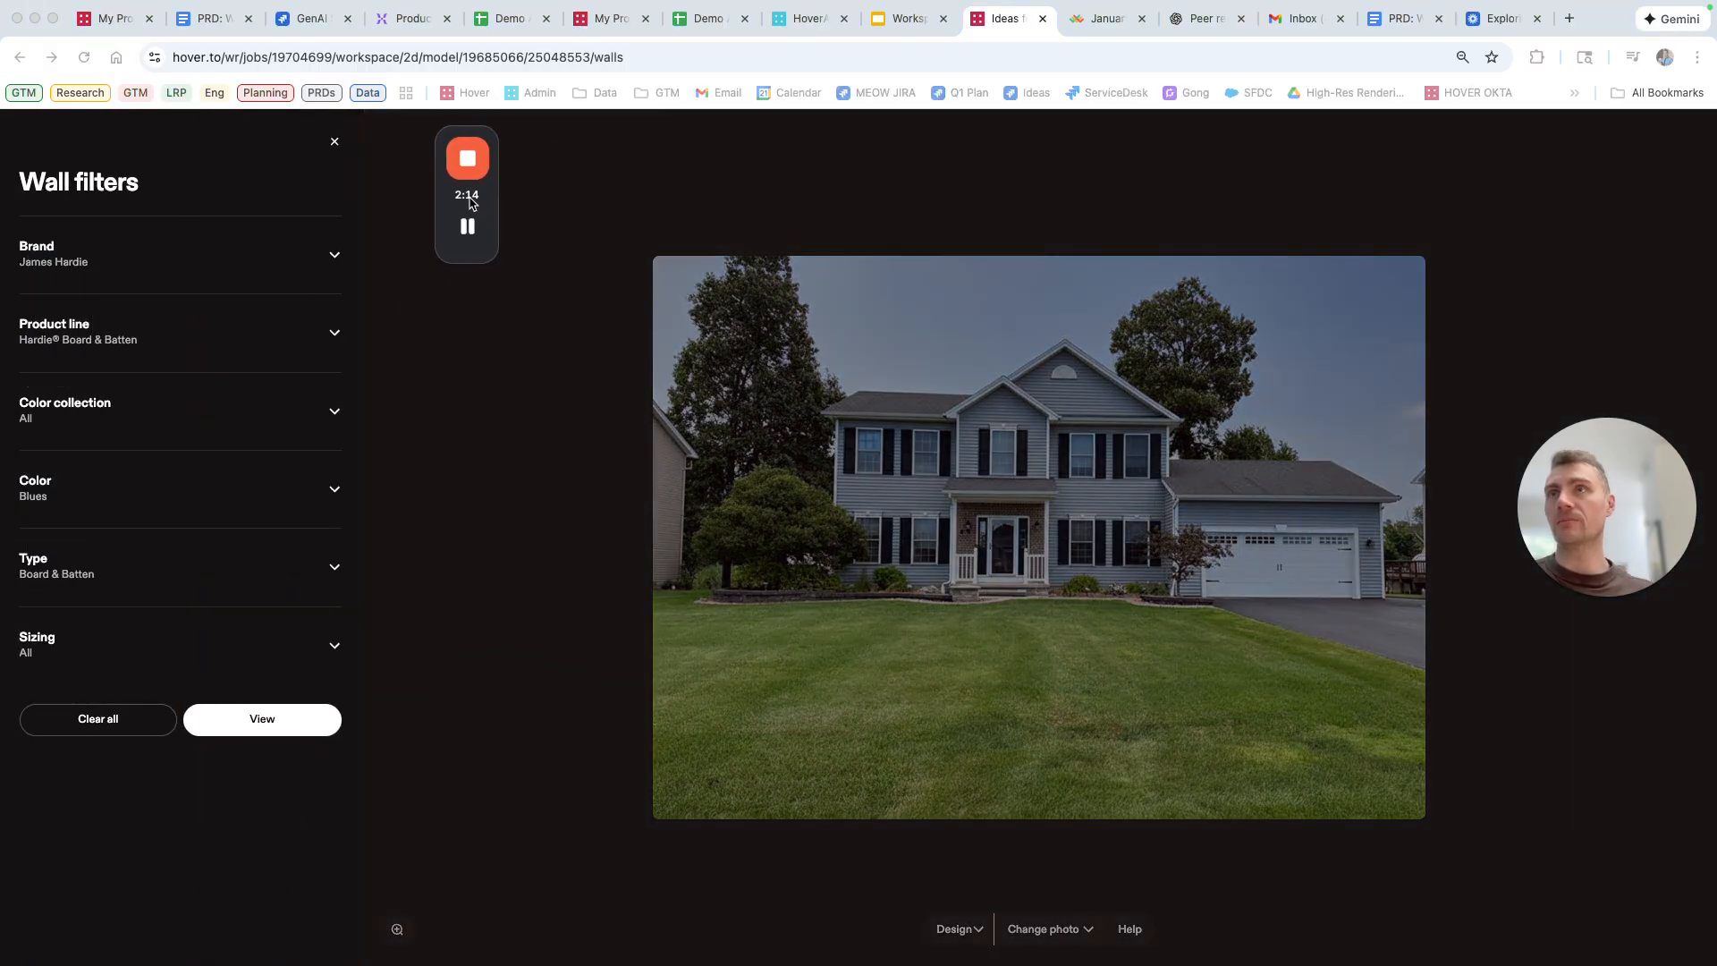
click(114, 721)
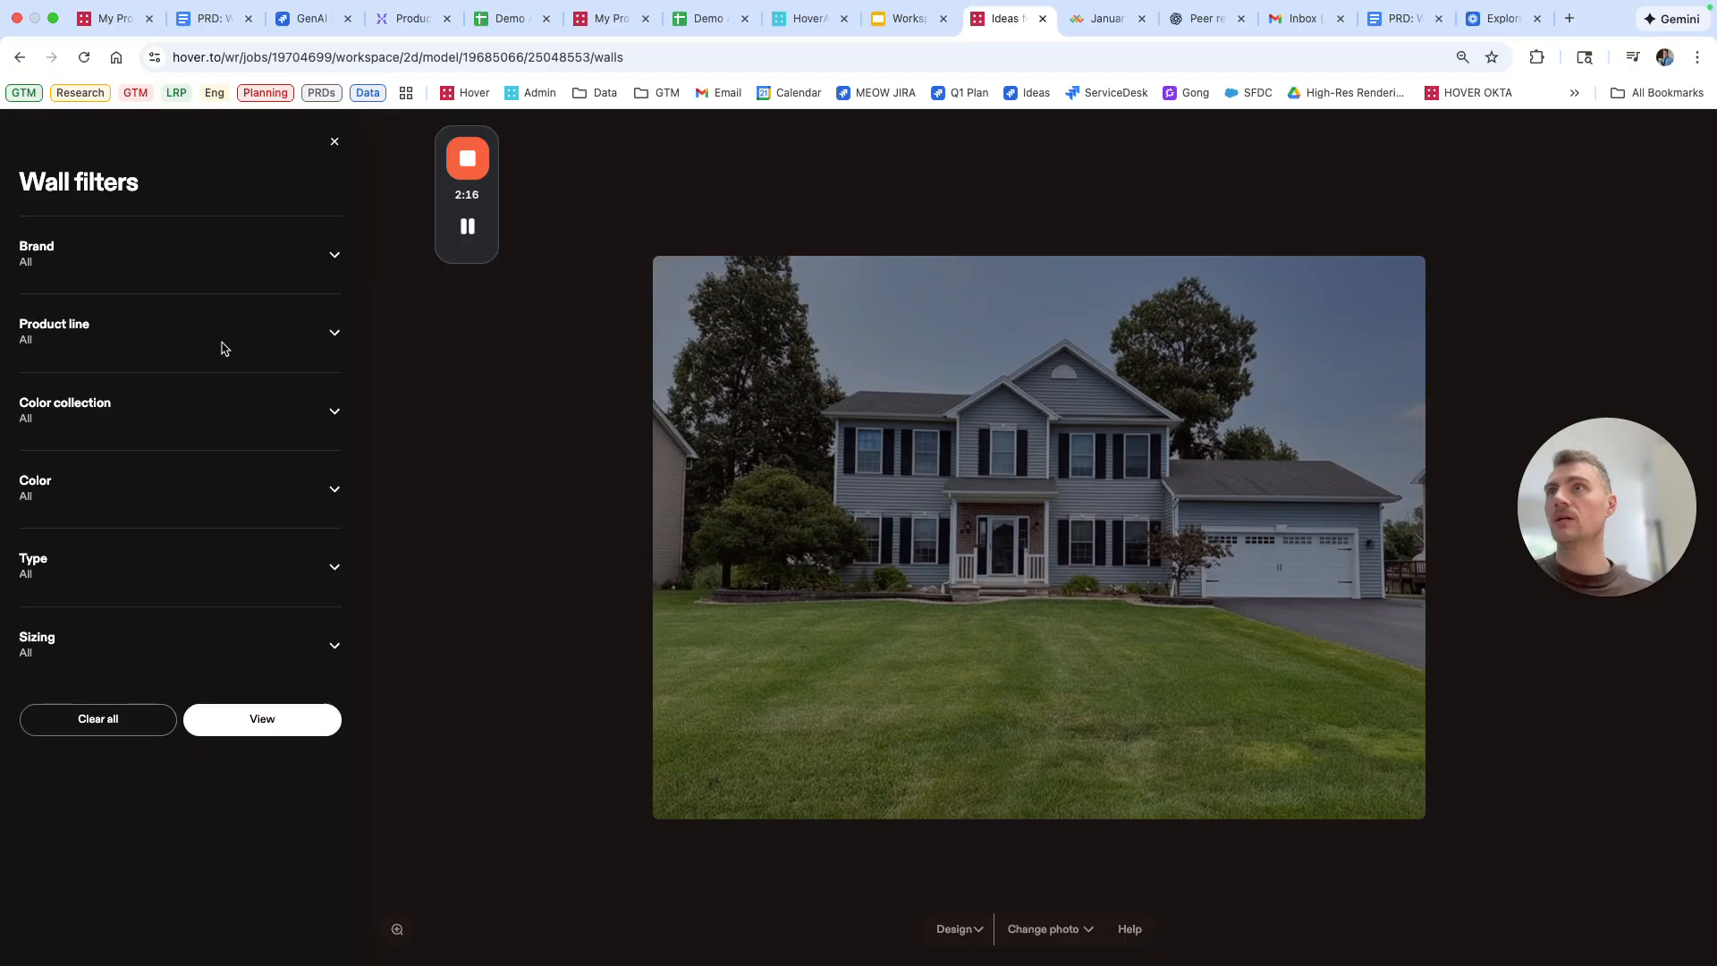
- Filter the wall products by the James Hardie brand
click(154, 253)
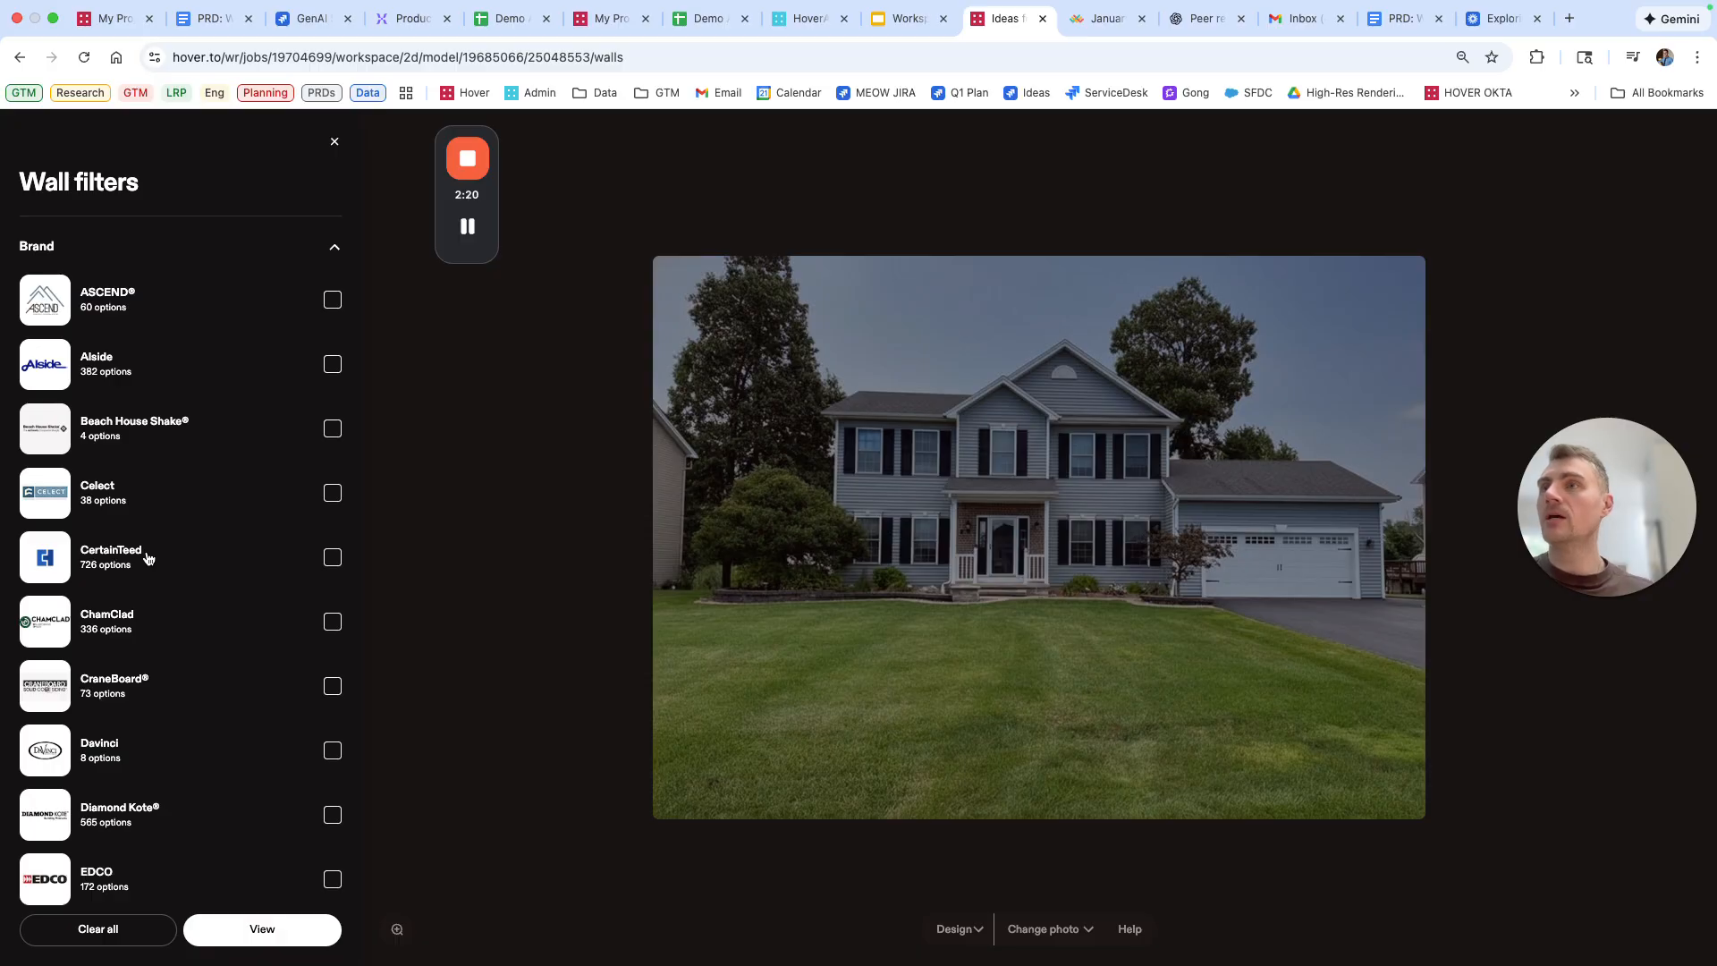
scroll(152, 556, down, 10)
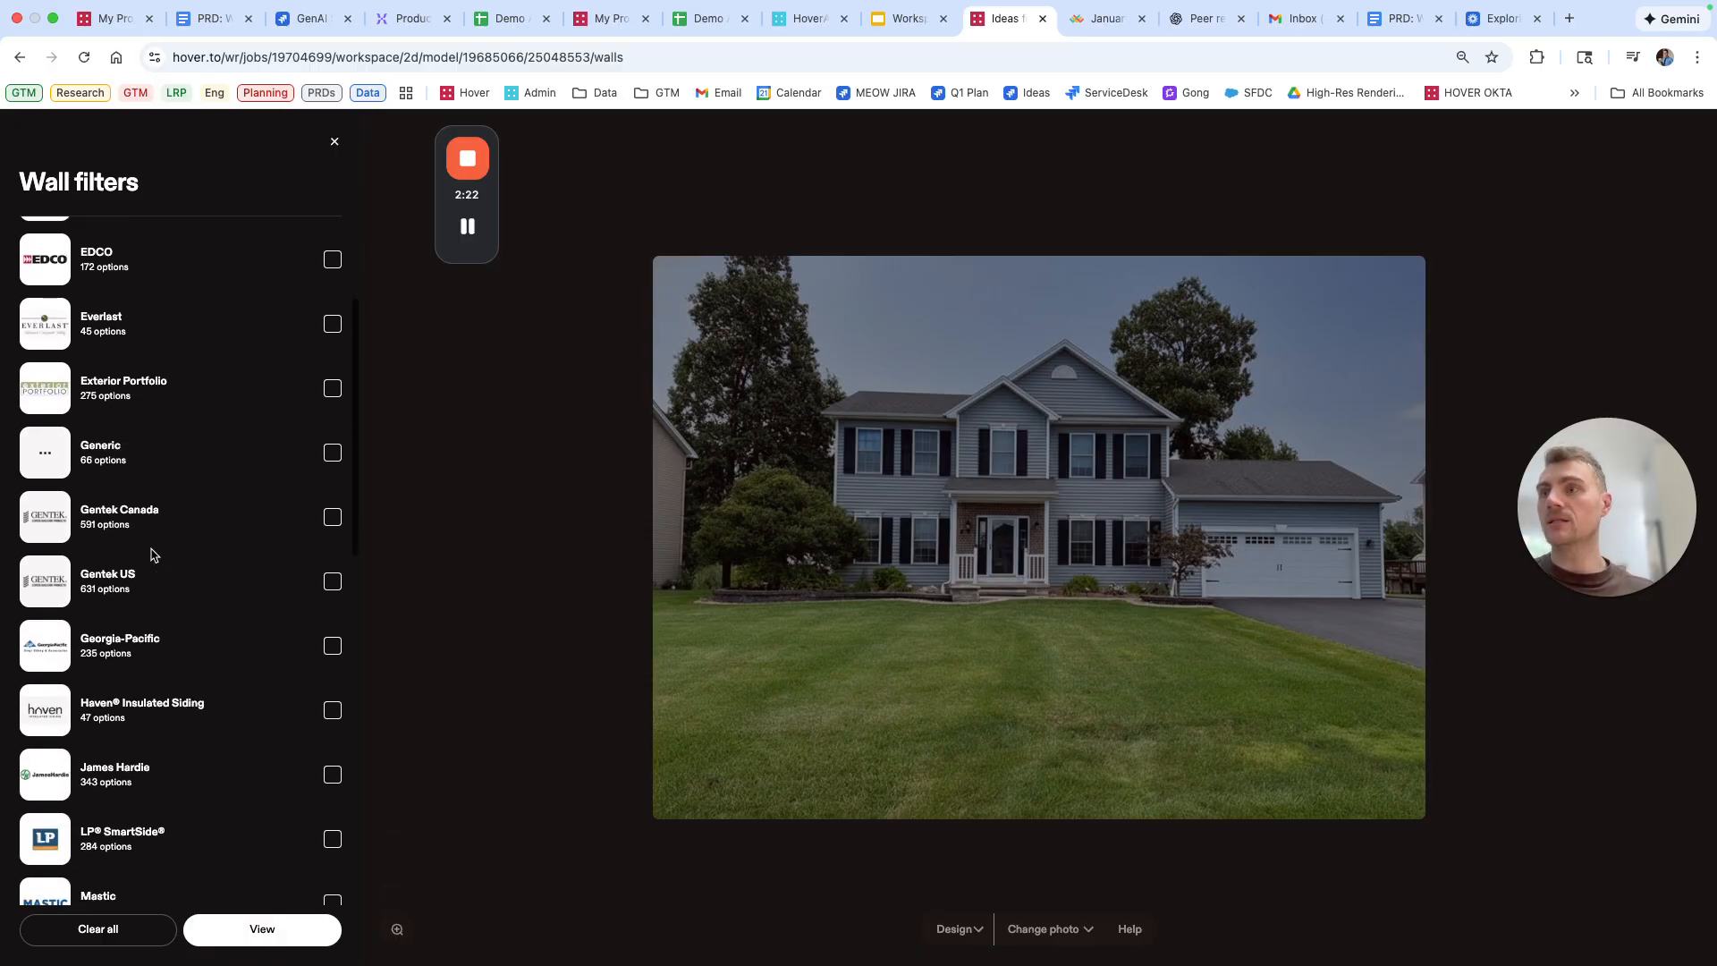
click(133, 687)
scroll(134, 693, down, 8)
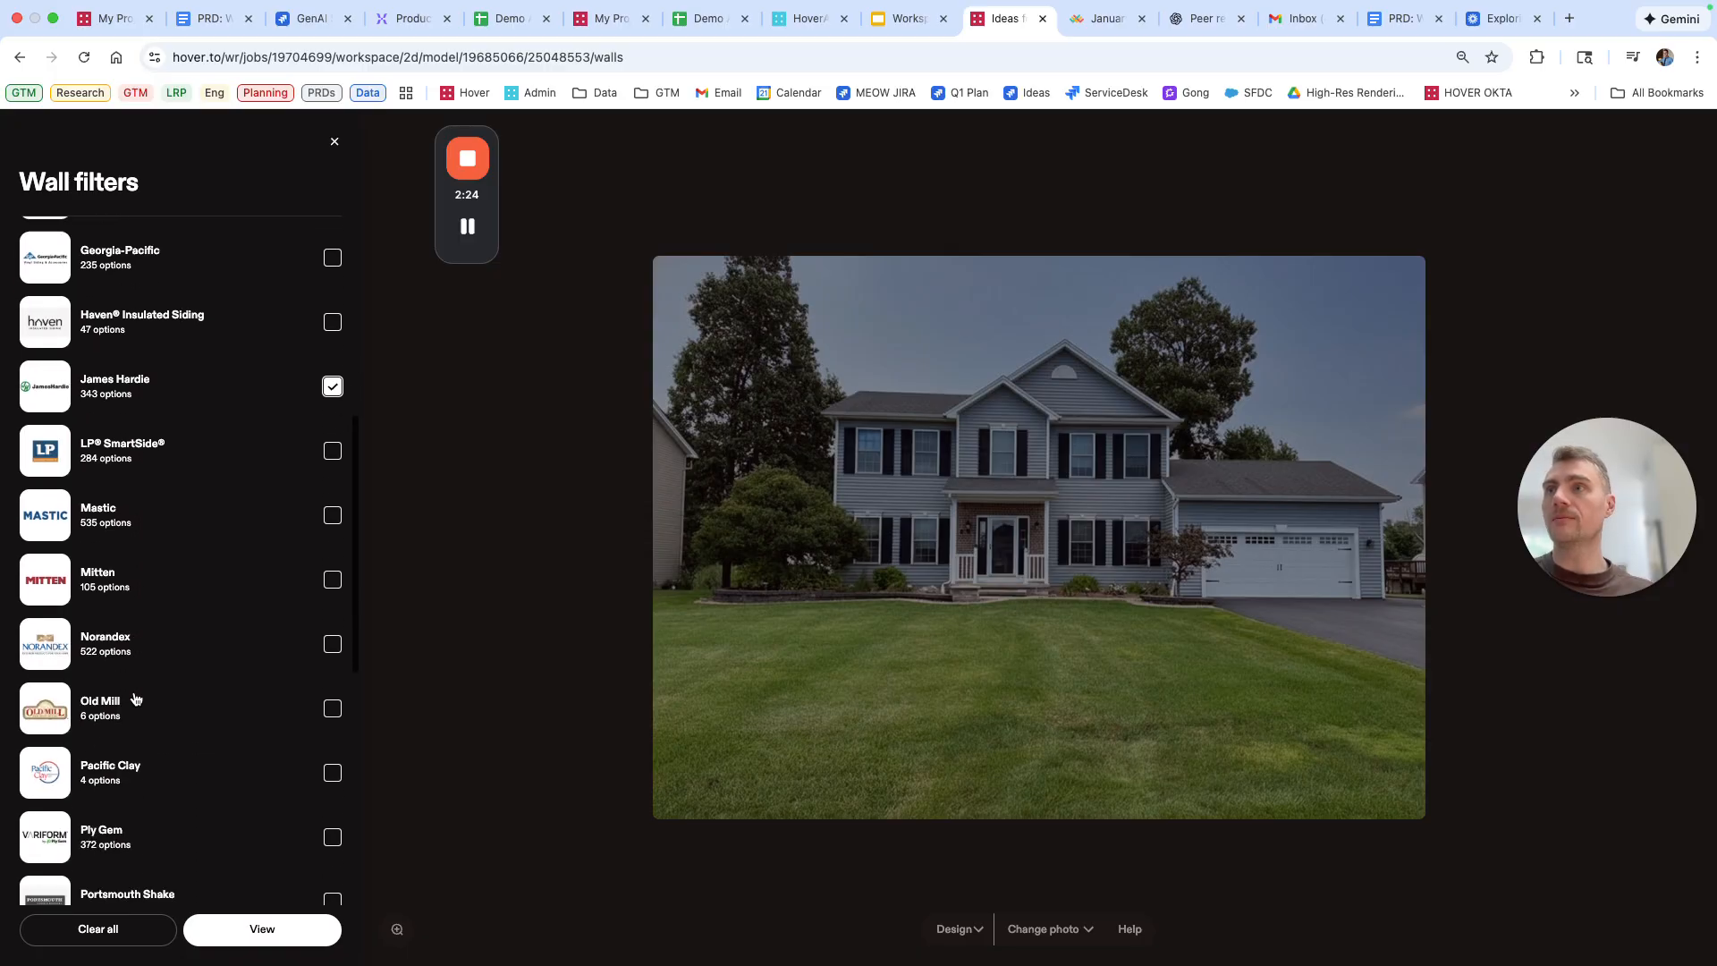
scroll(134, 696, down, 6)
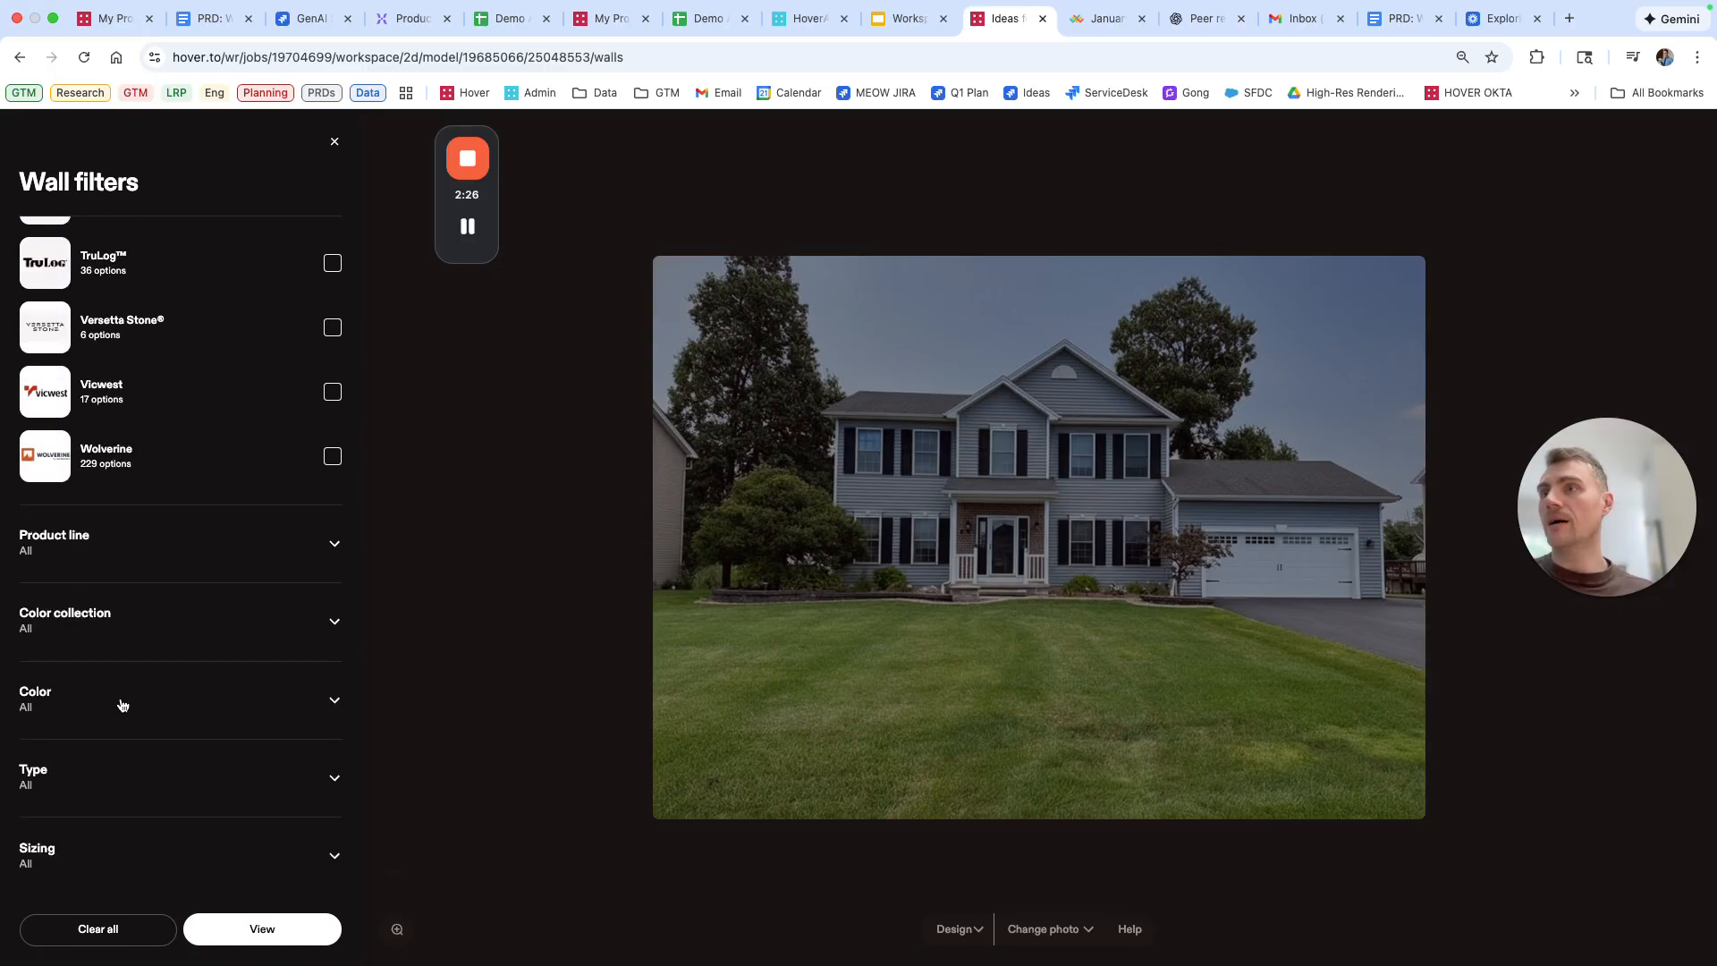
- Restrict the wall products to the Whites color and the Horizontal Siding type, and view the matching products
click(89, 690)
scroll(103, 724, down, 5)
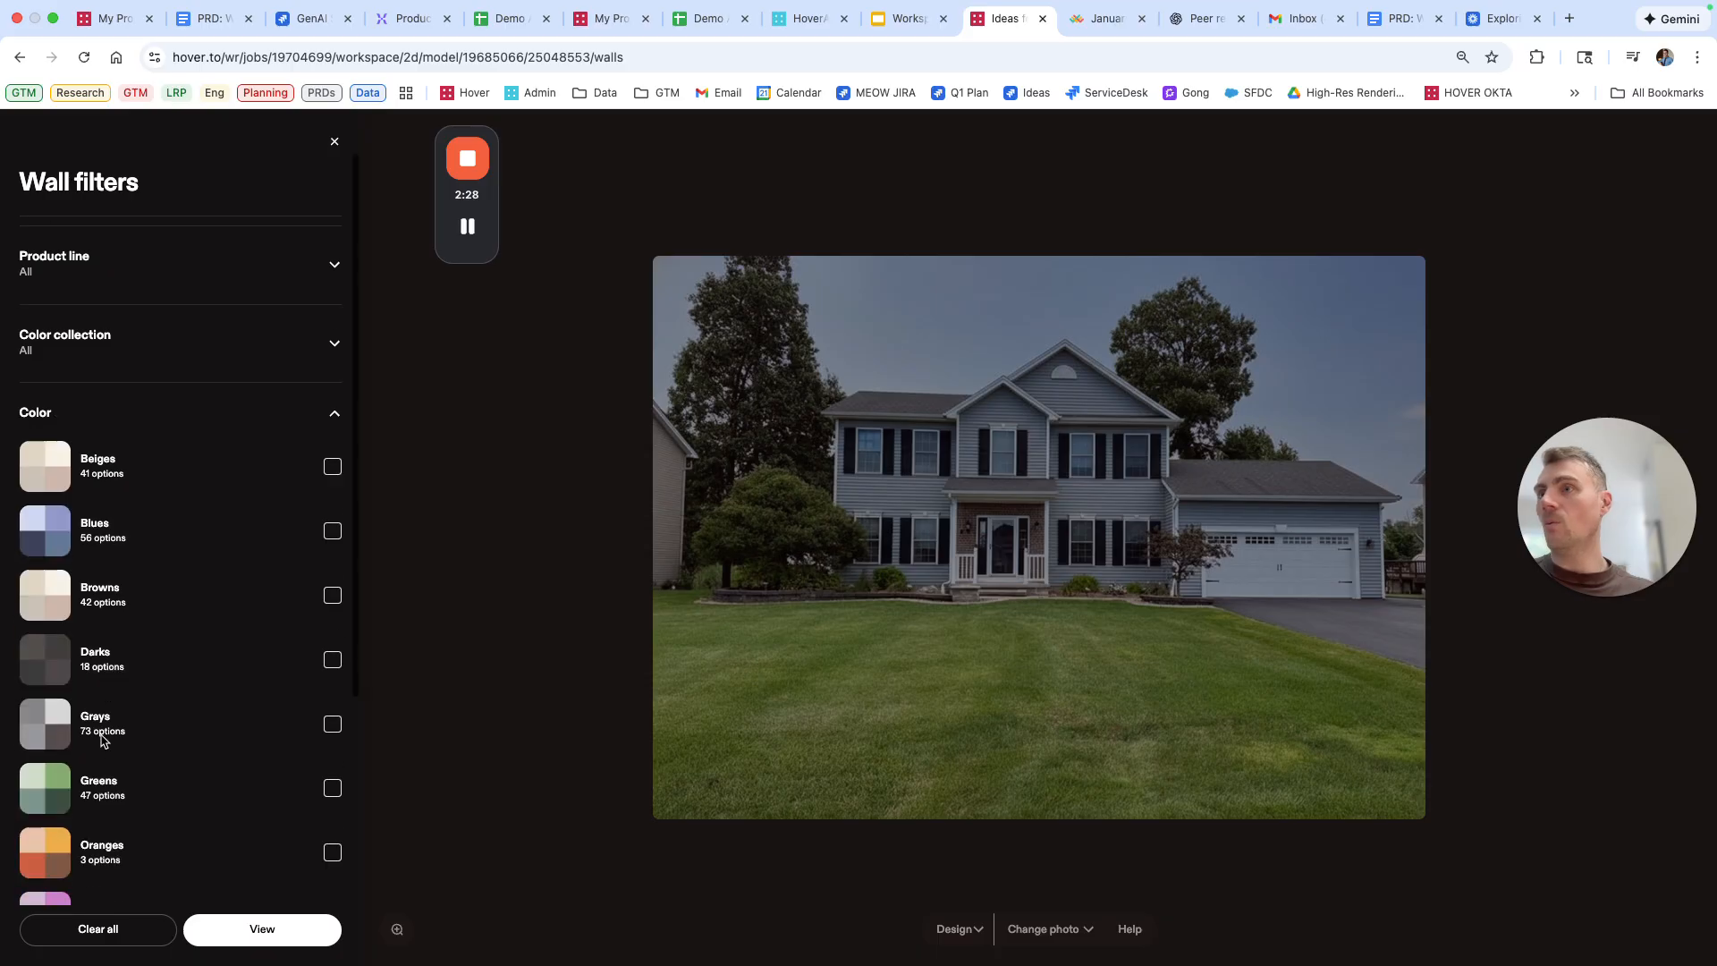
click(107, 678)
scroll(112, 788, down, 1)
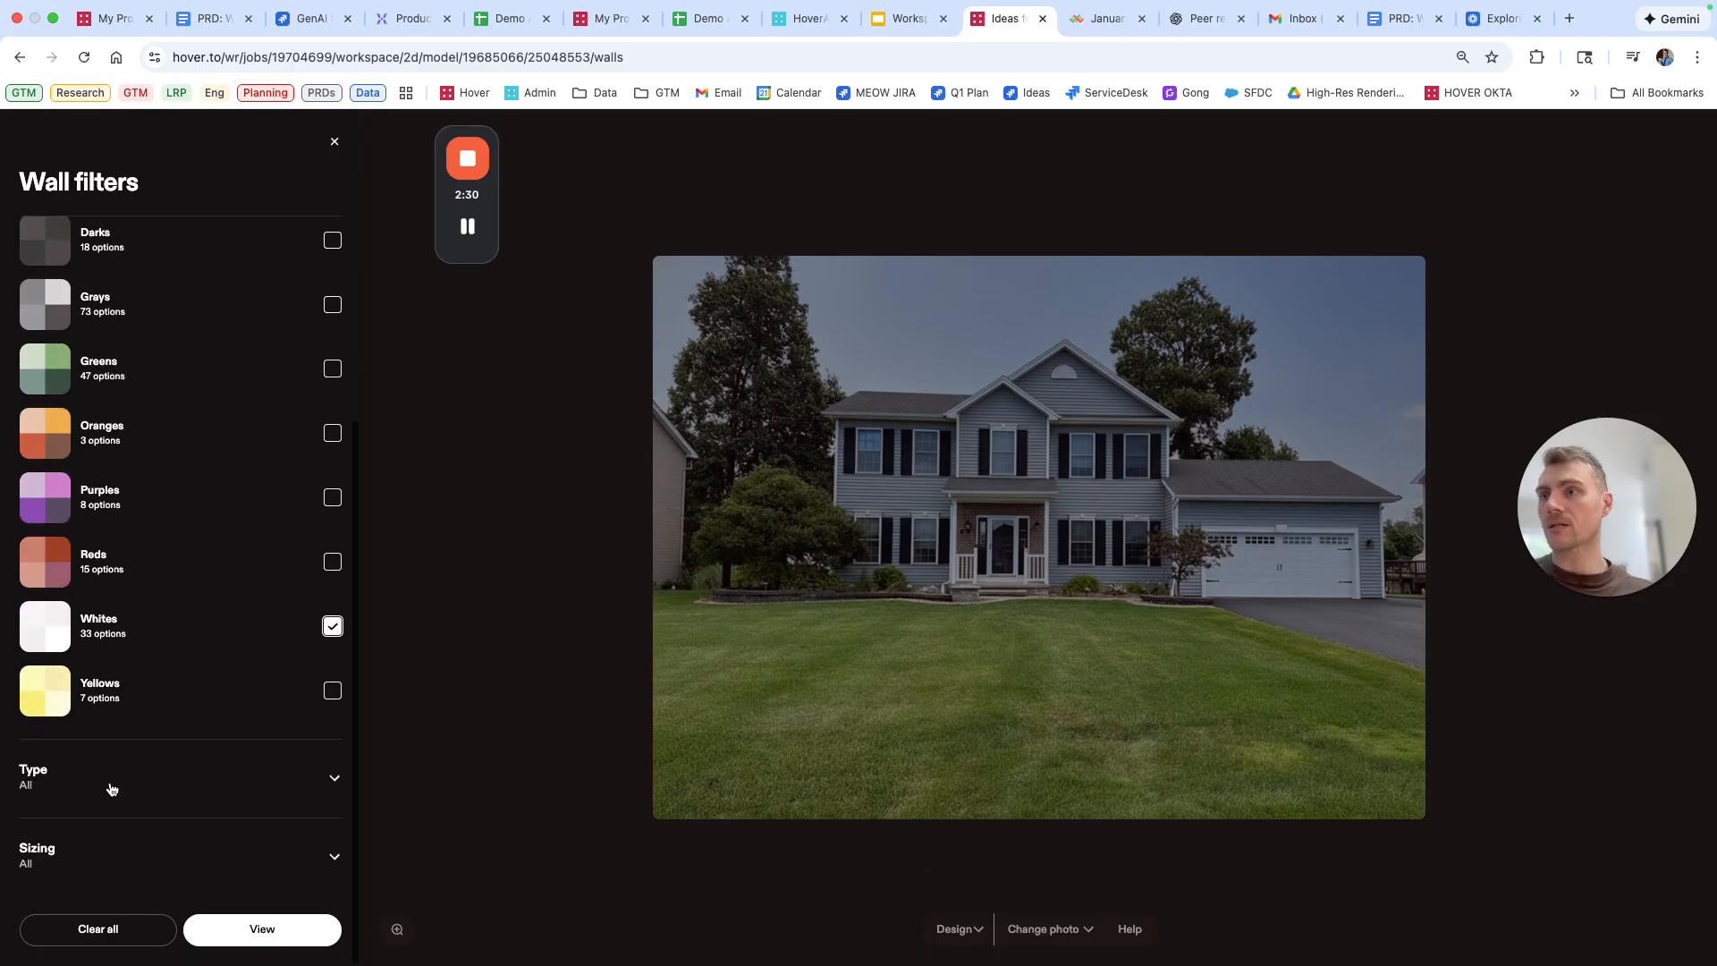
click(101, 776)
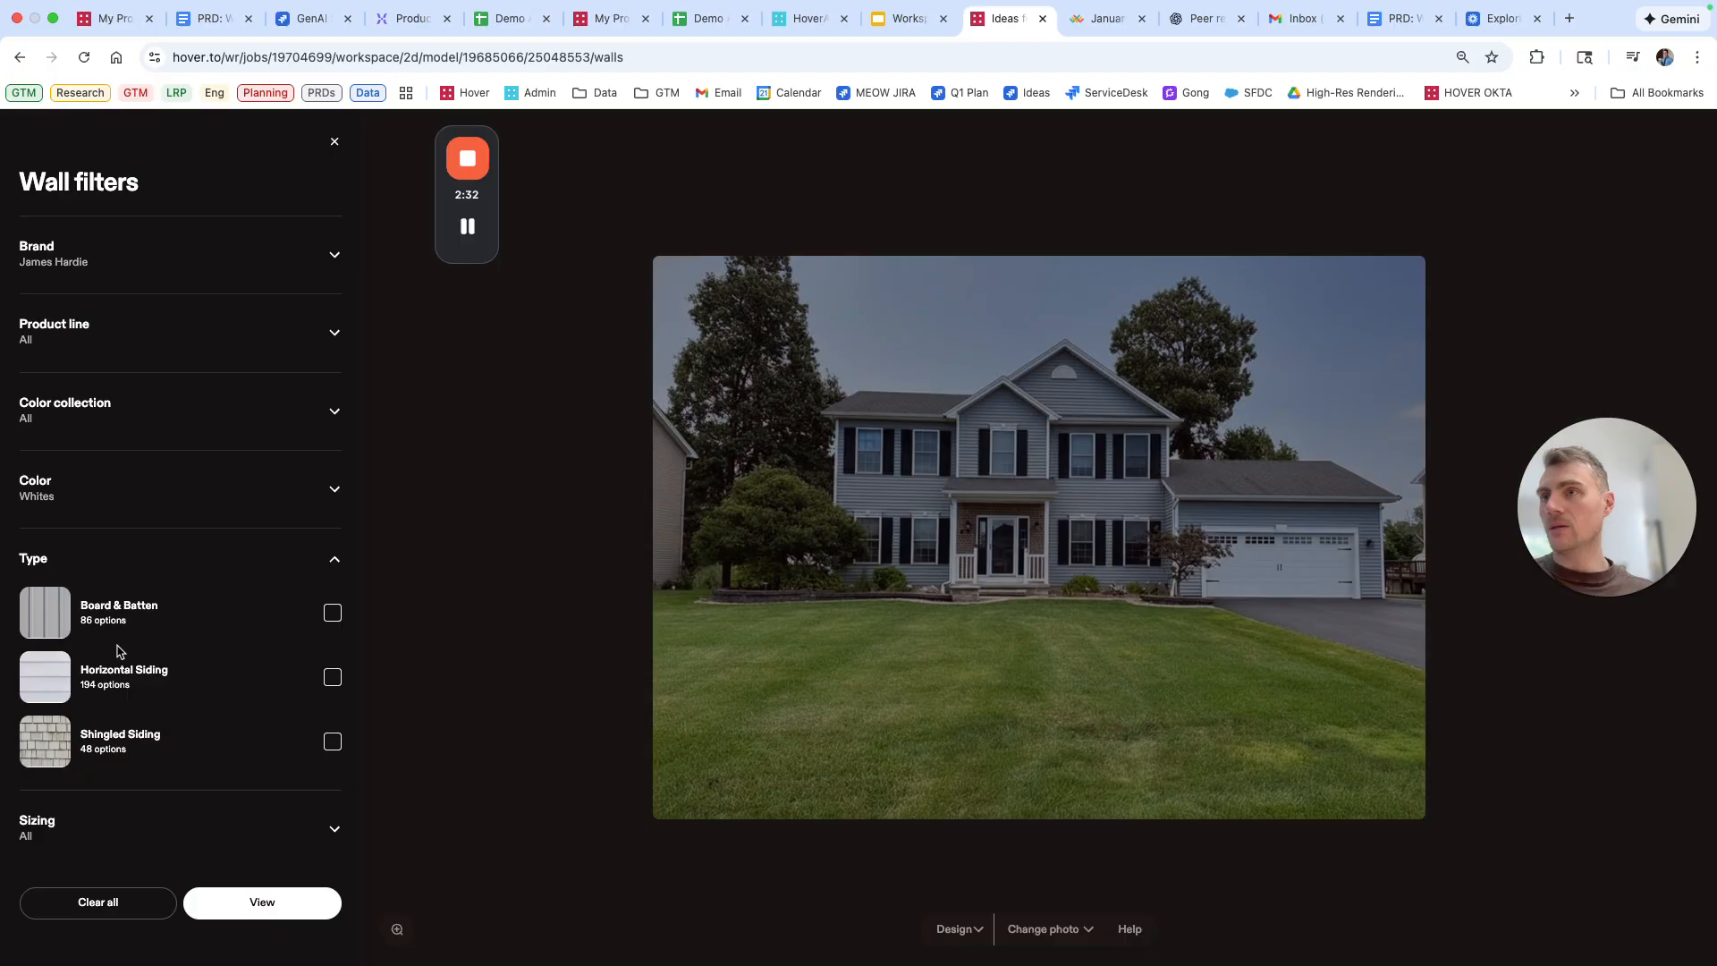
click(119, 679)
click(280, 911)
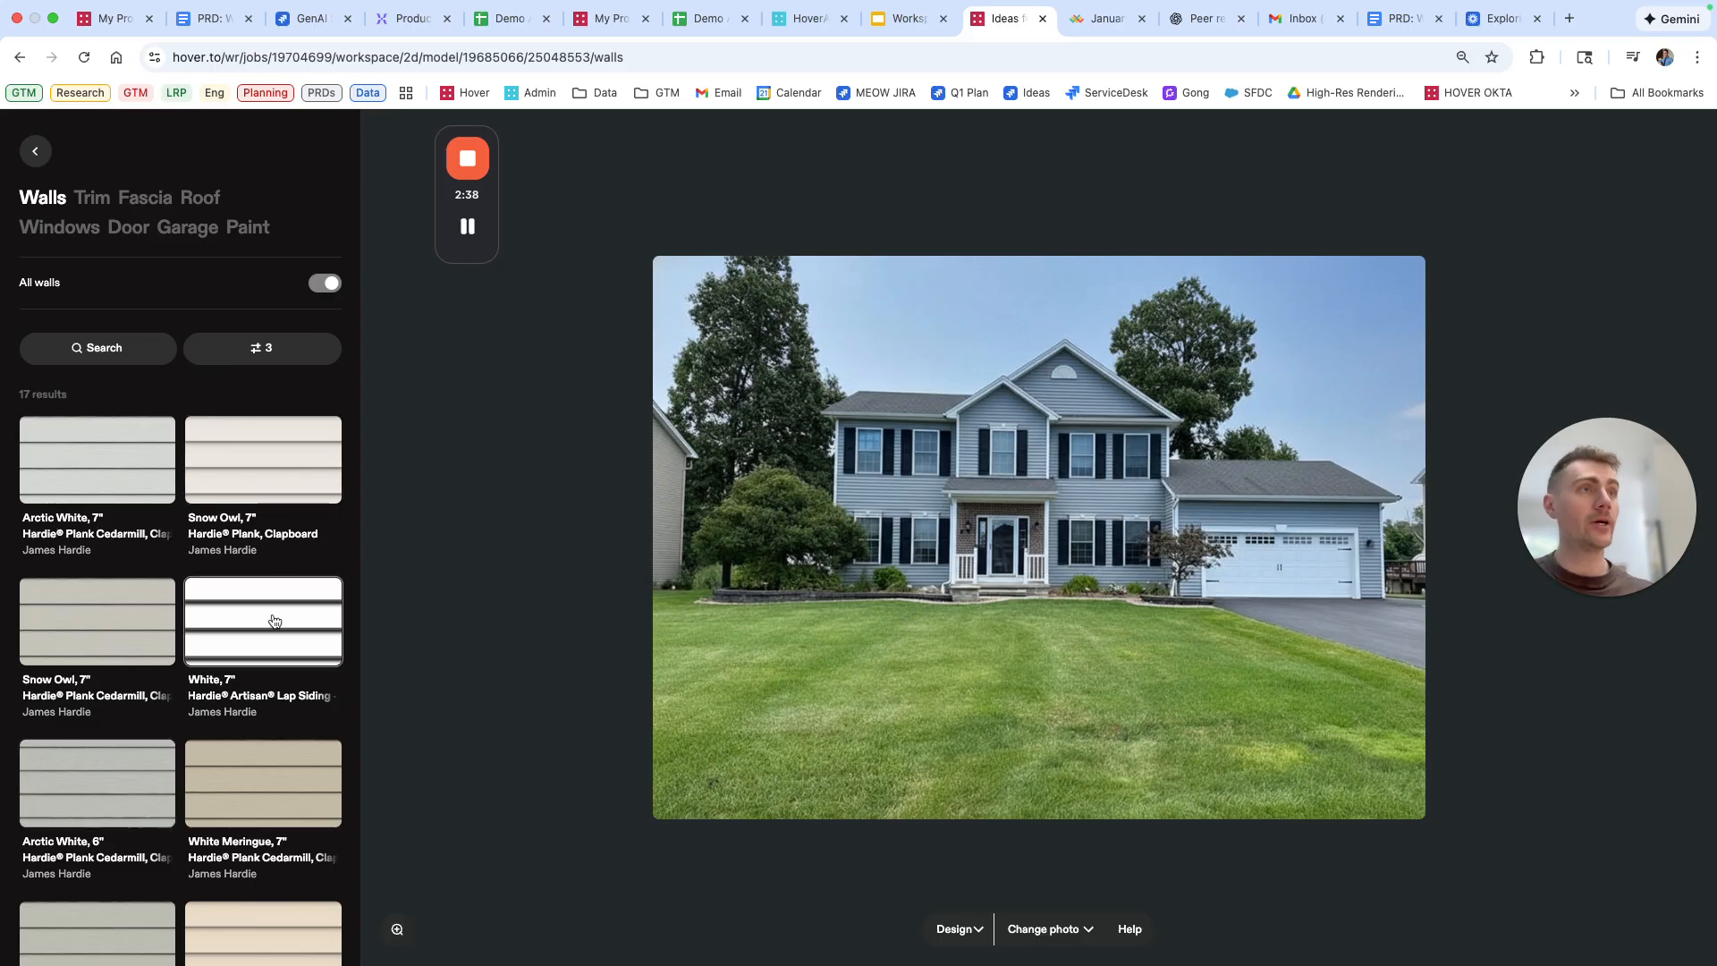
- Search the wall products for "arctic white"
click(143, 359)
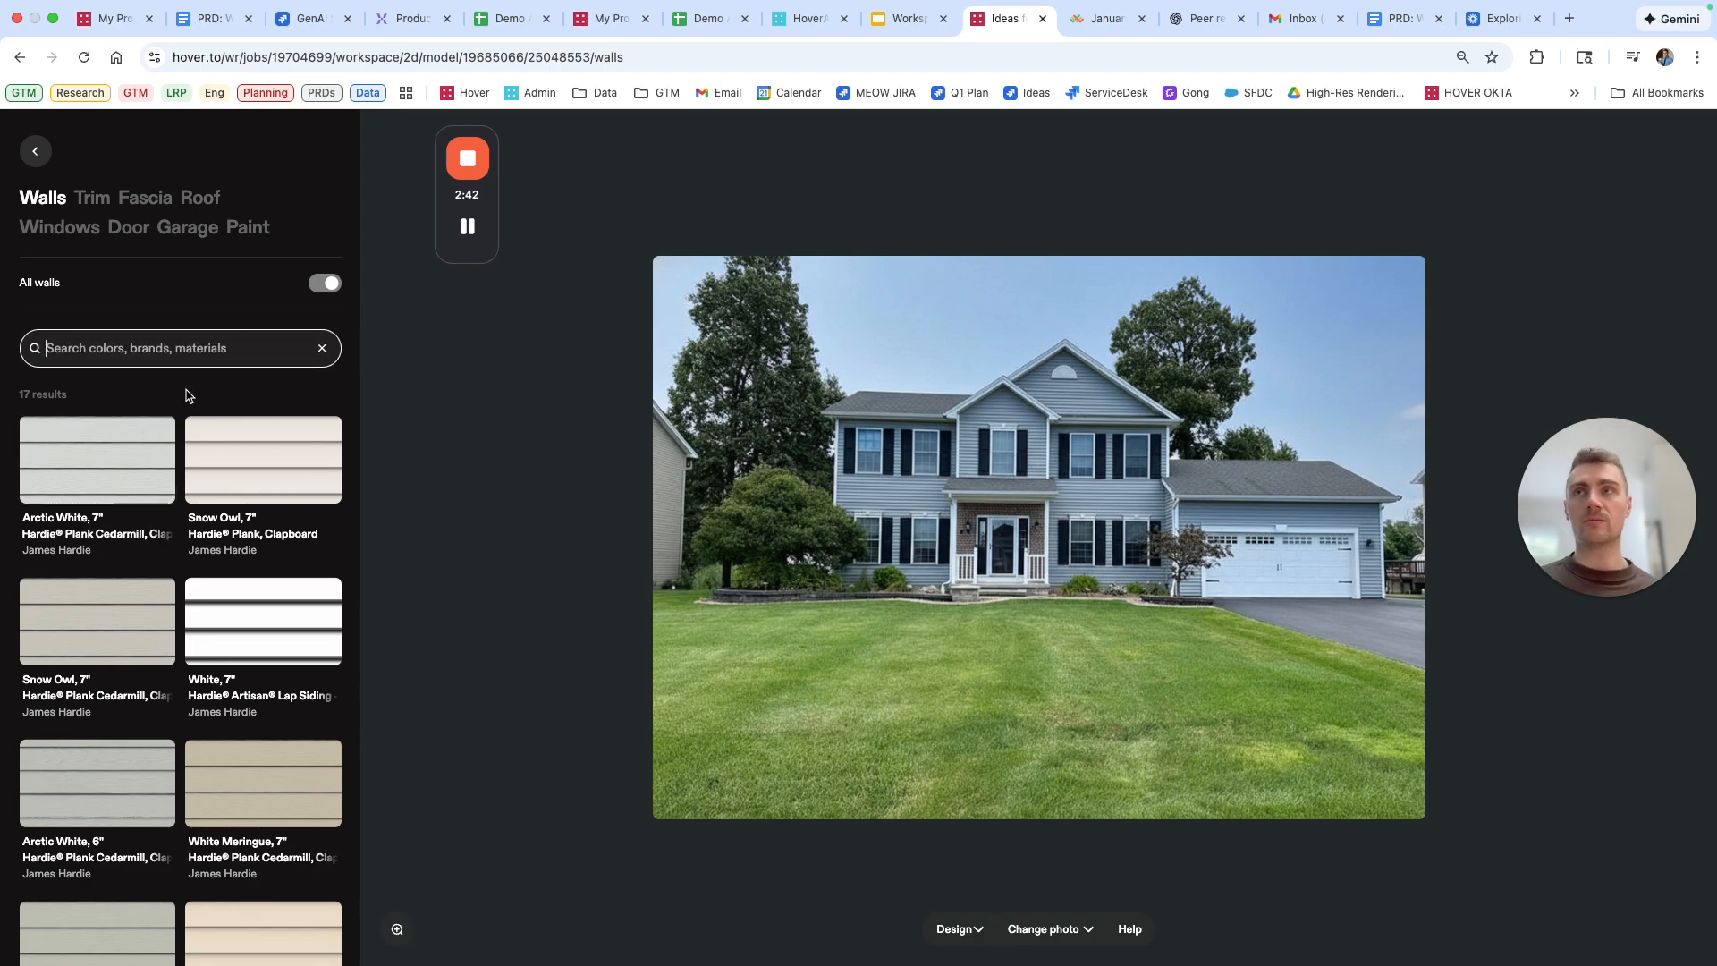
text(artic white)
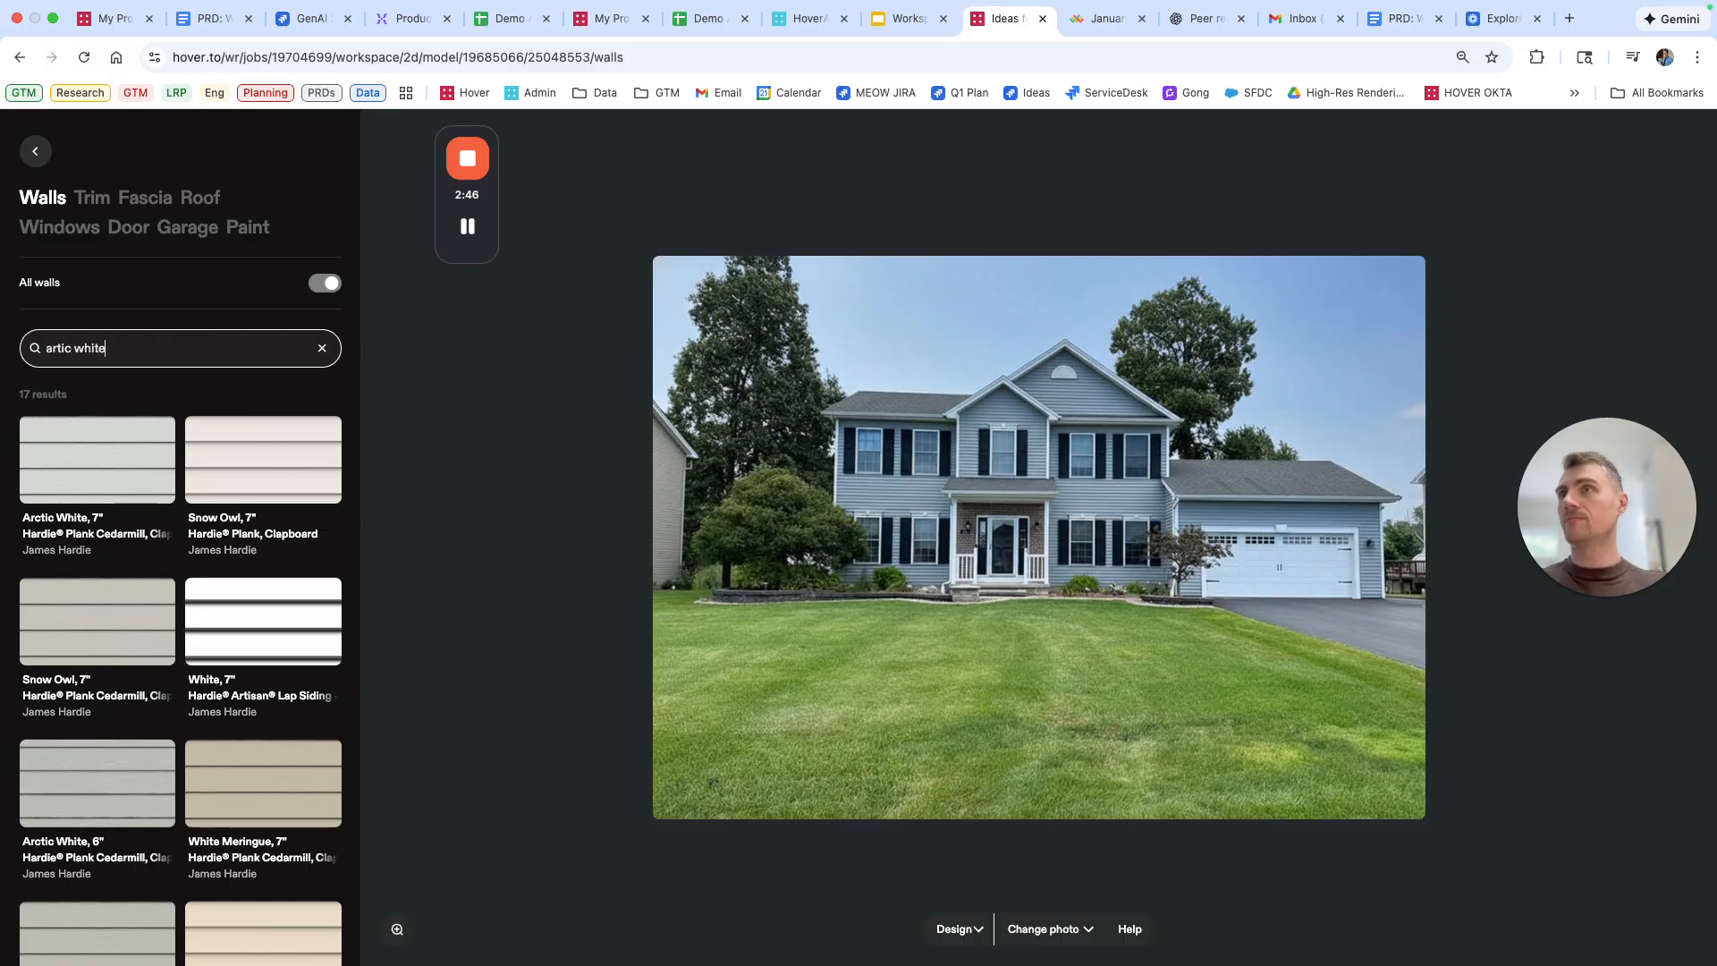
key(BackSpace)
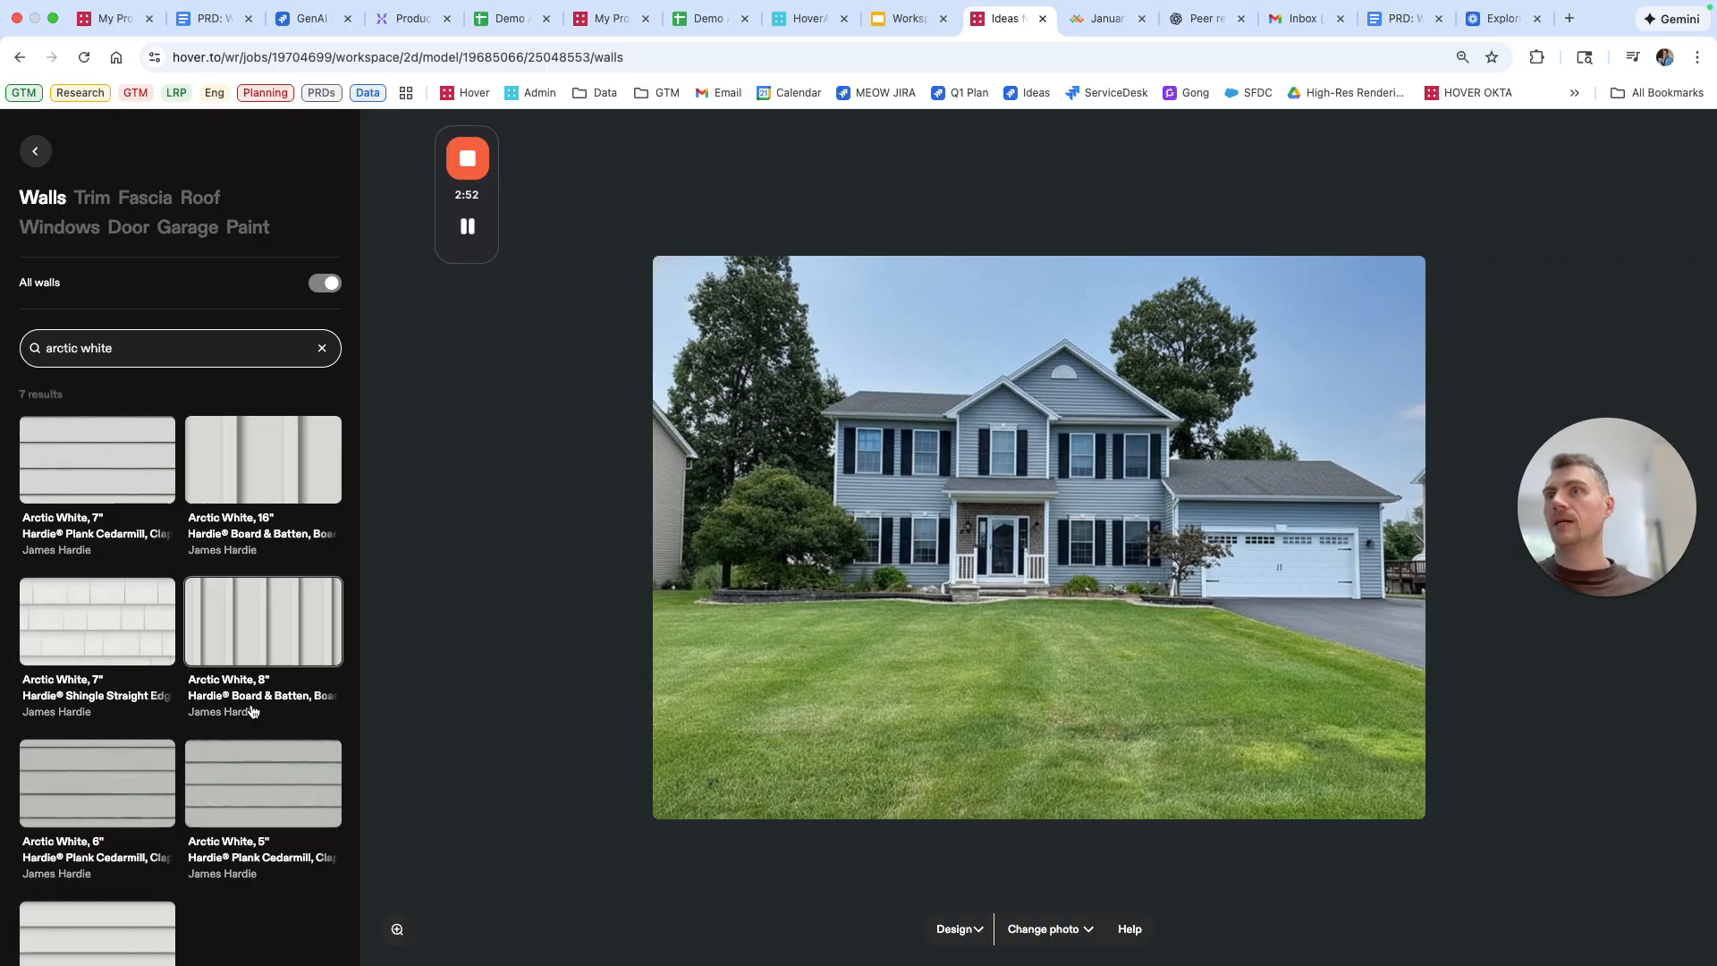
- Look through the Arctic White search results and clear the search to return to the filtered wall products
scroll(237, 845, down, 2)
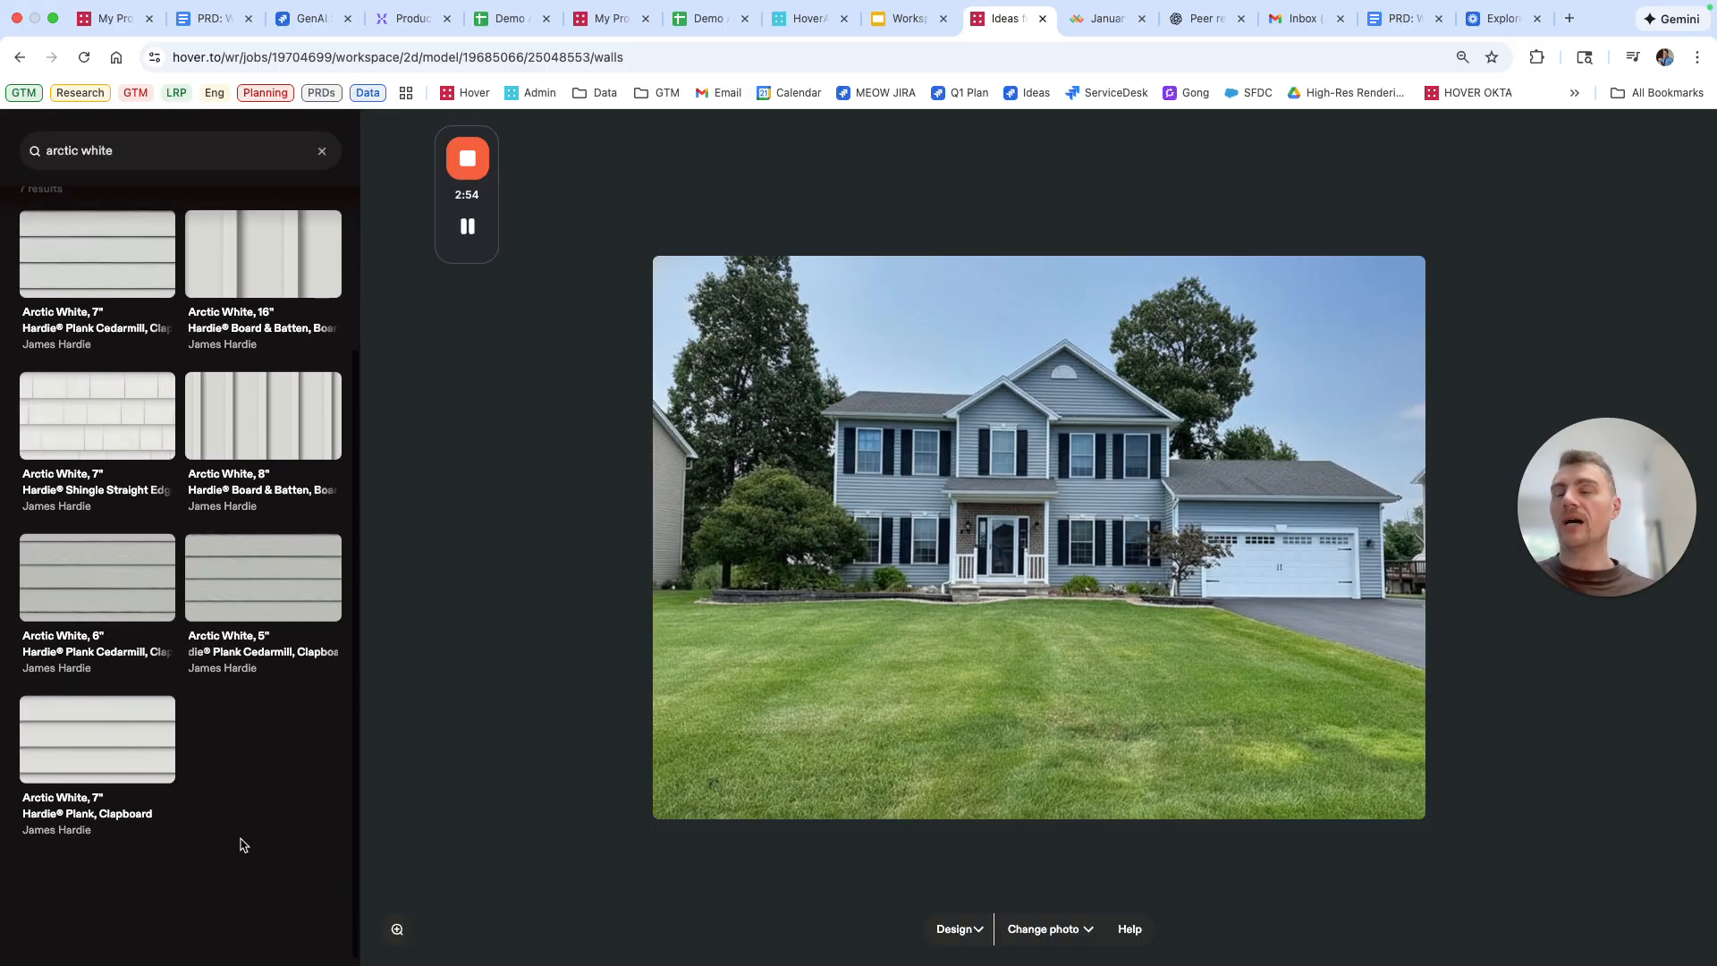
scroll(241, 811, up, 2)
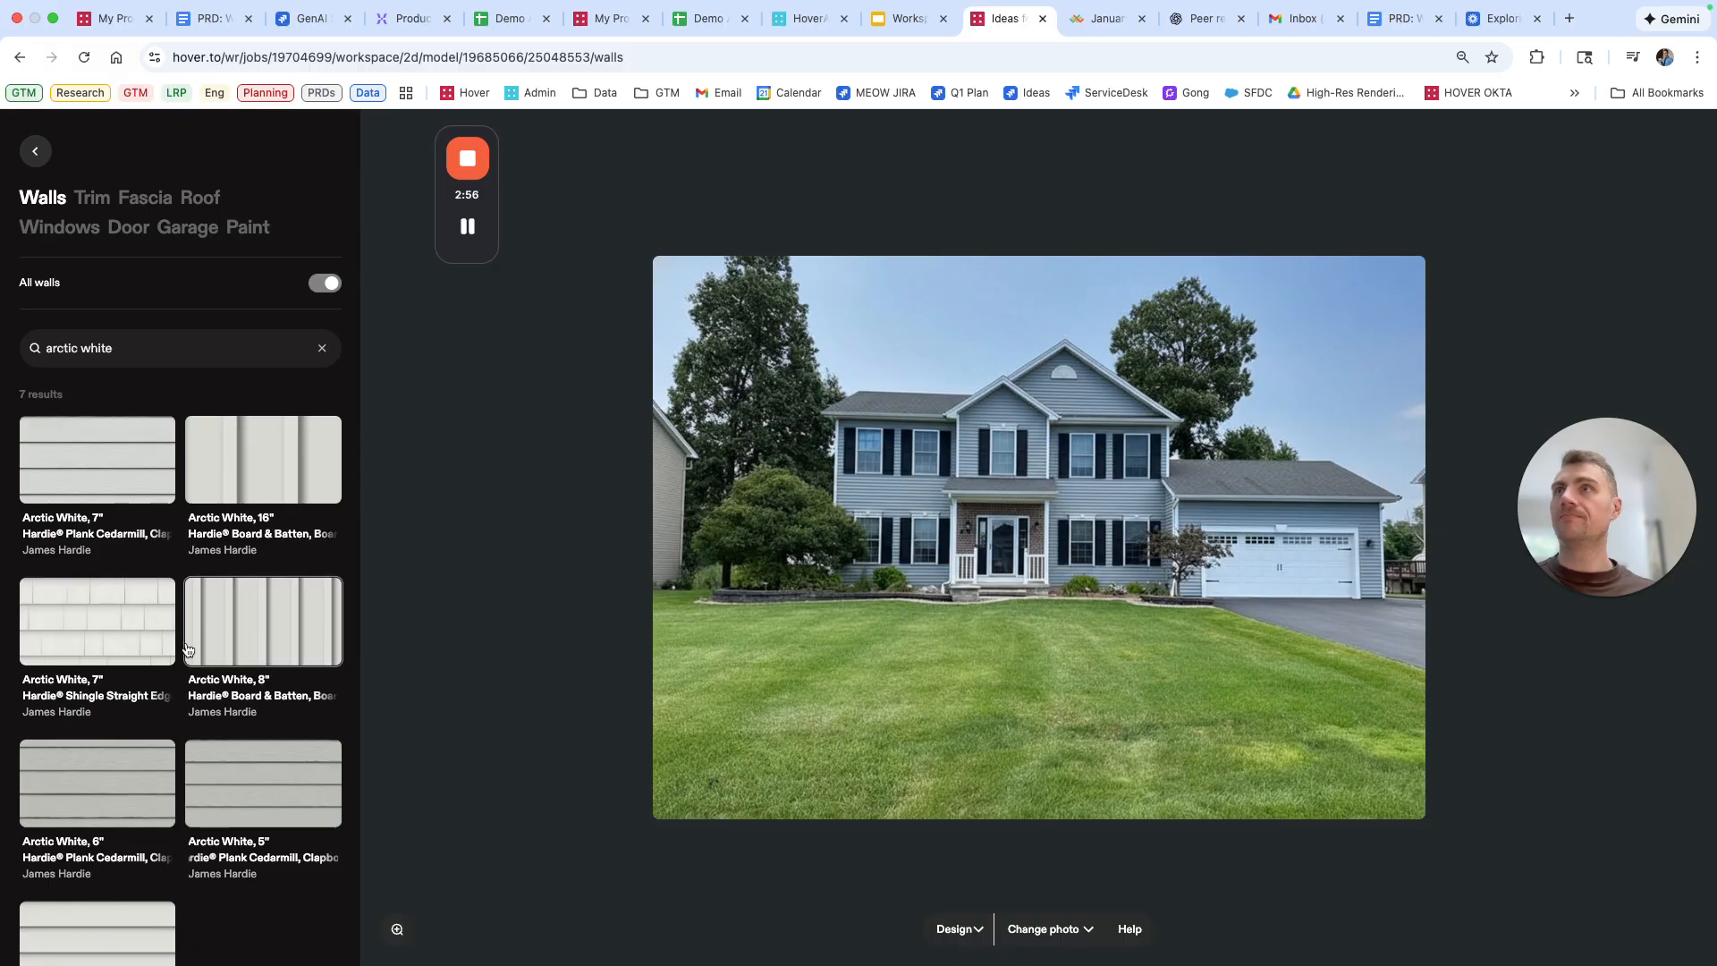
click(322, 348)
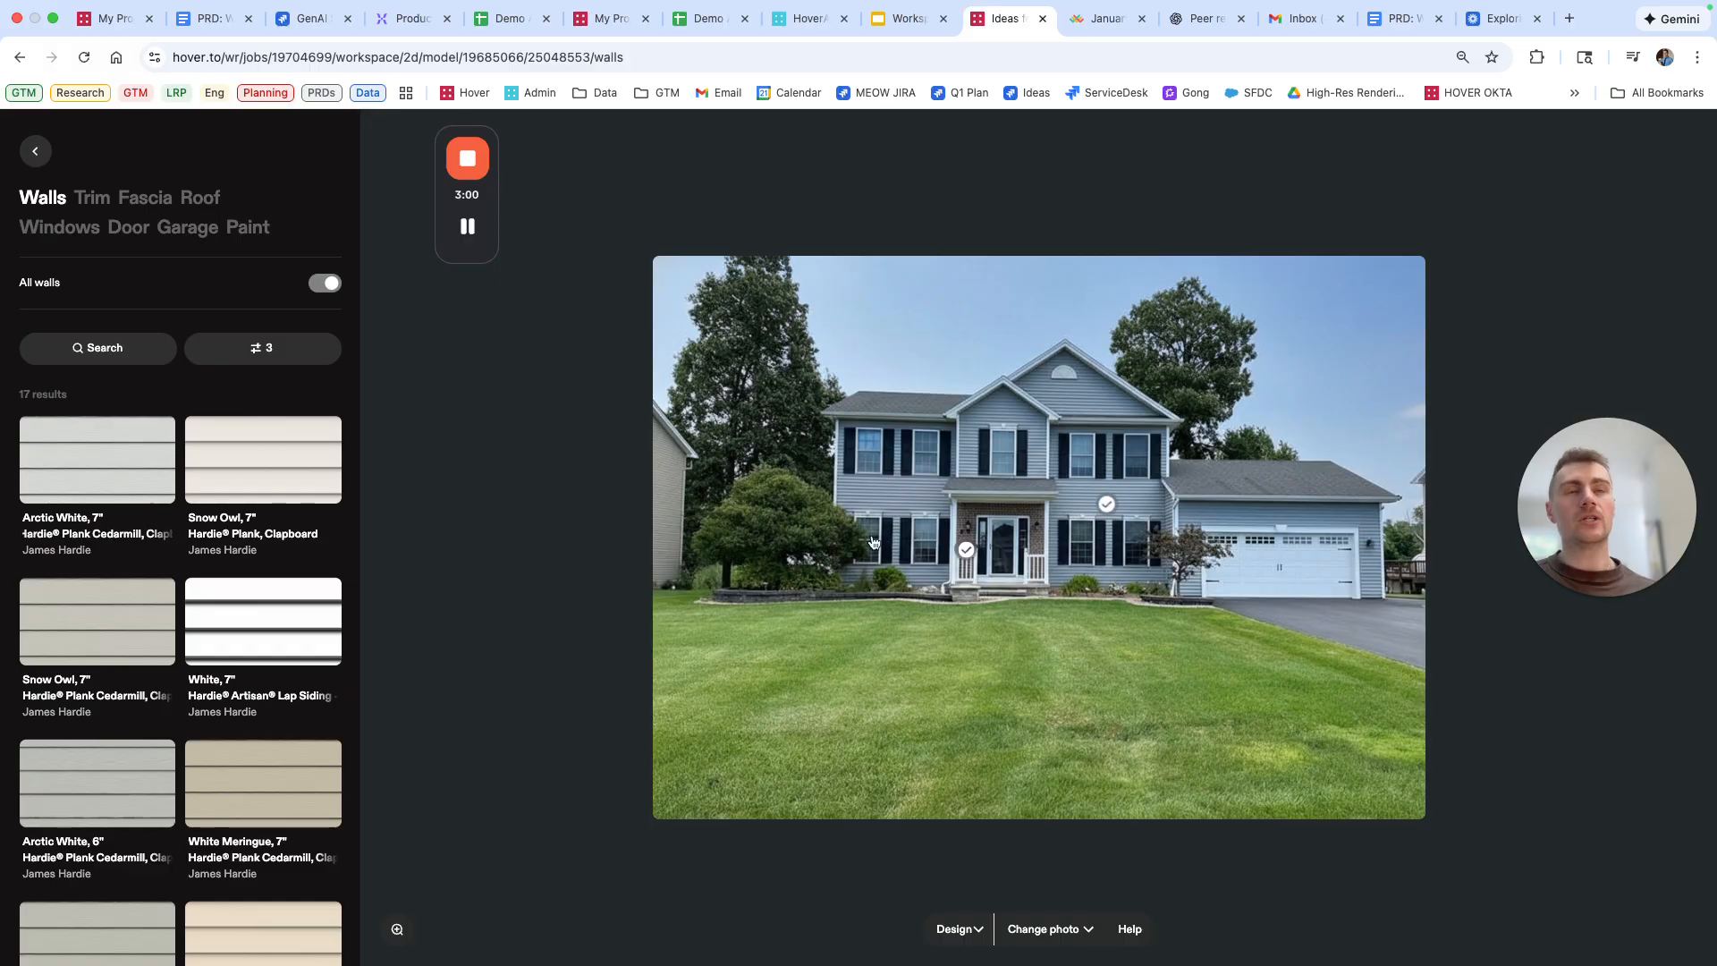
- Try deselecting the entry wall and selecting individual wall sections on the photo, and reselect all walls
click(966, 553)
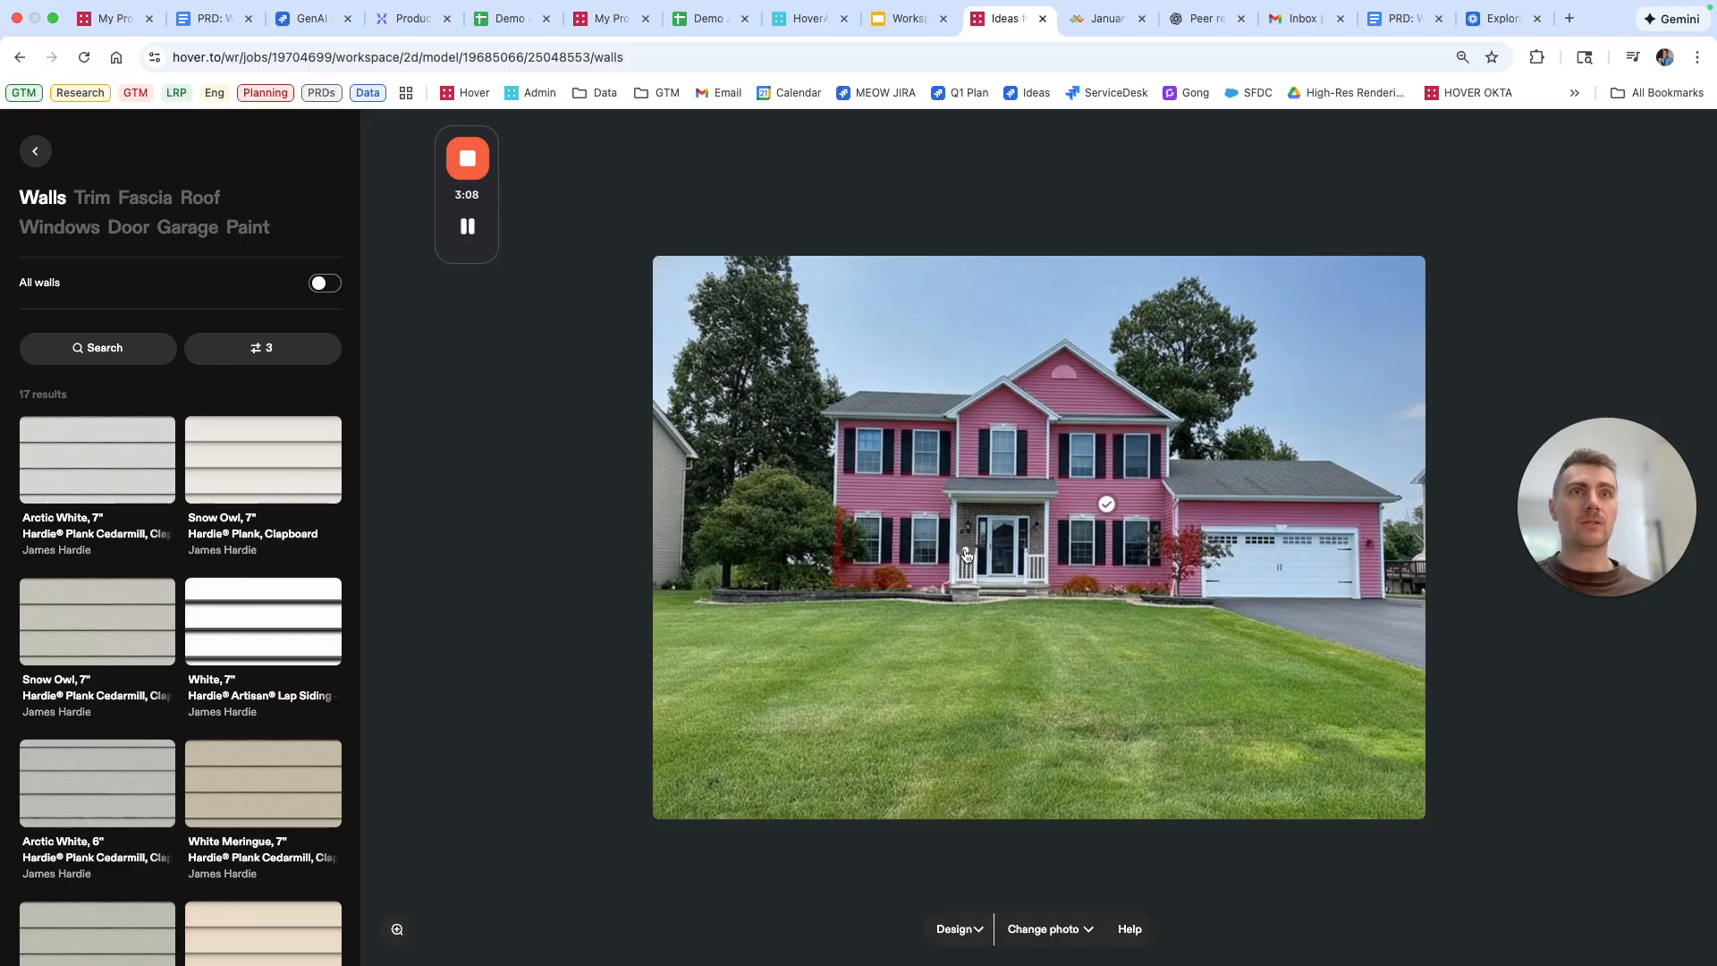
click(1100, 510)
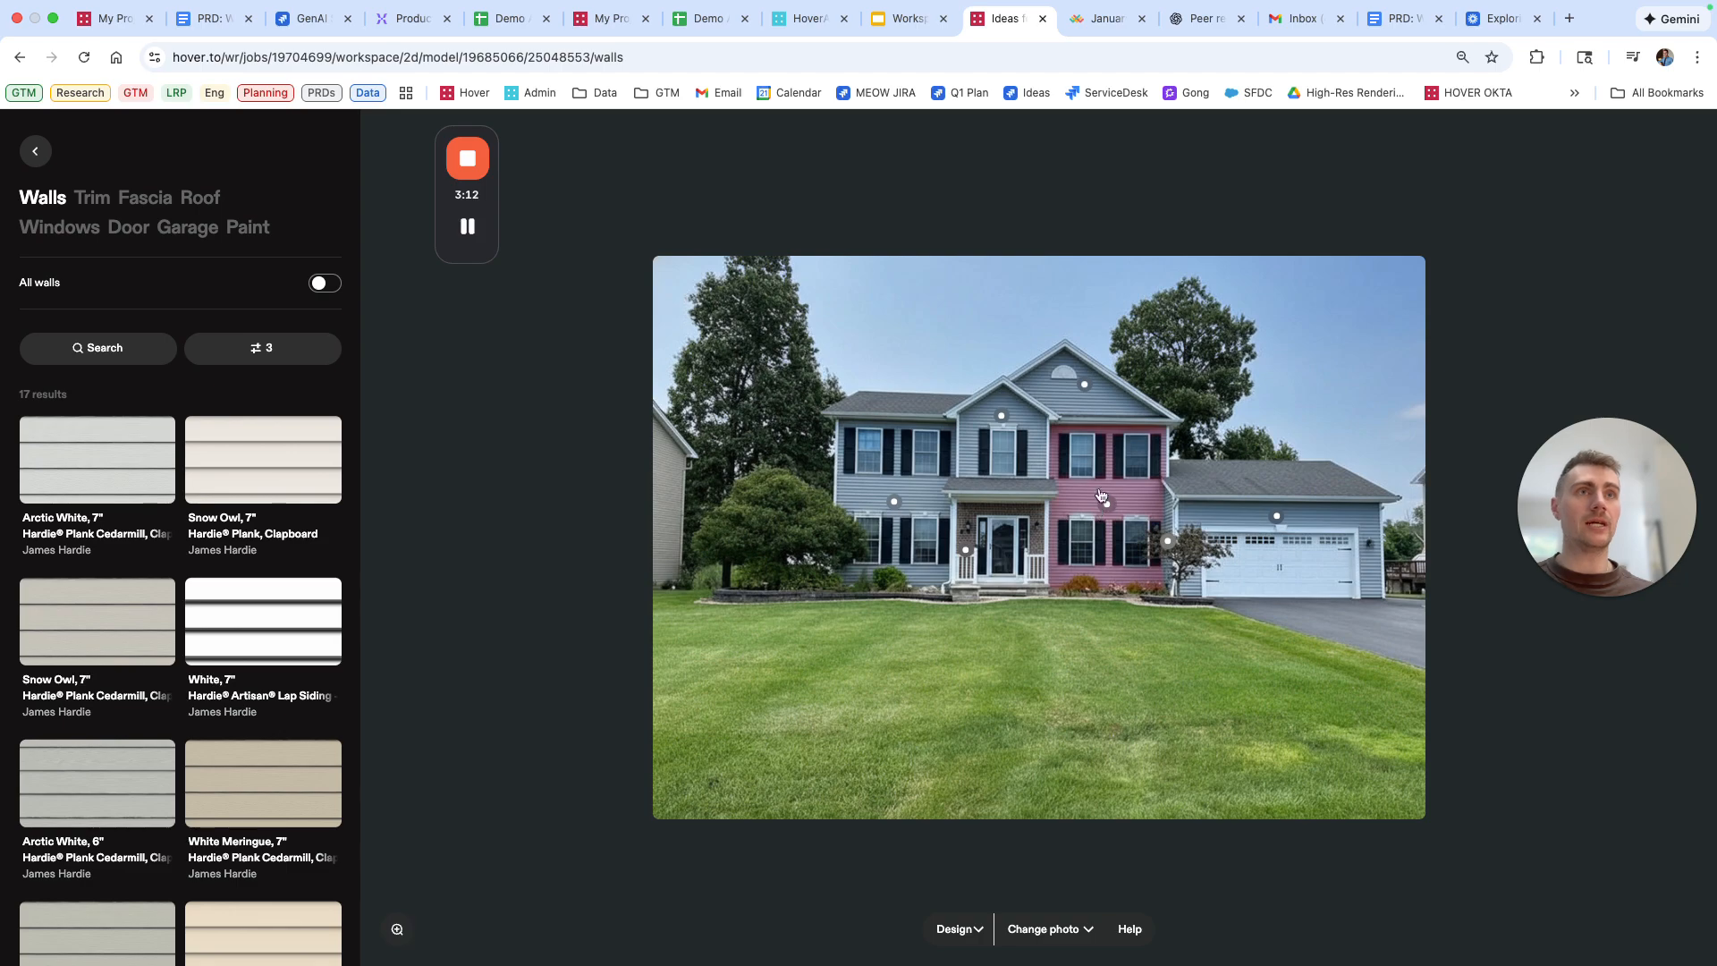
click(1107, 504)
click(1276, 516)
click(1167, 541)
click(325, 283)
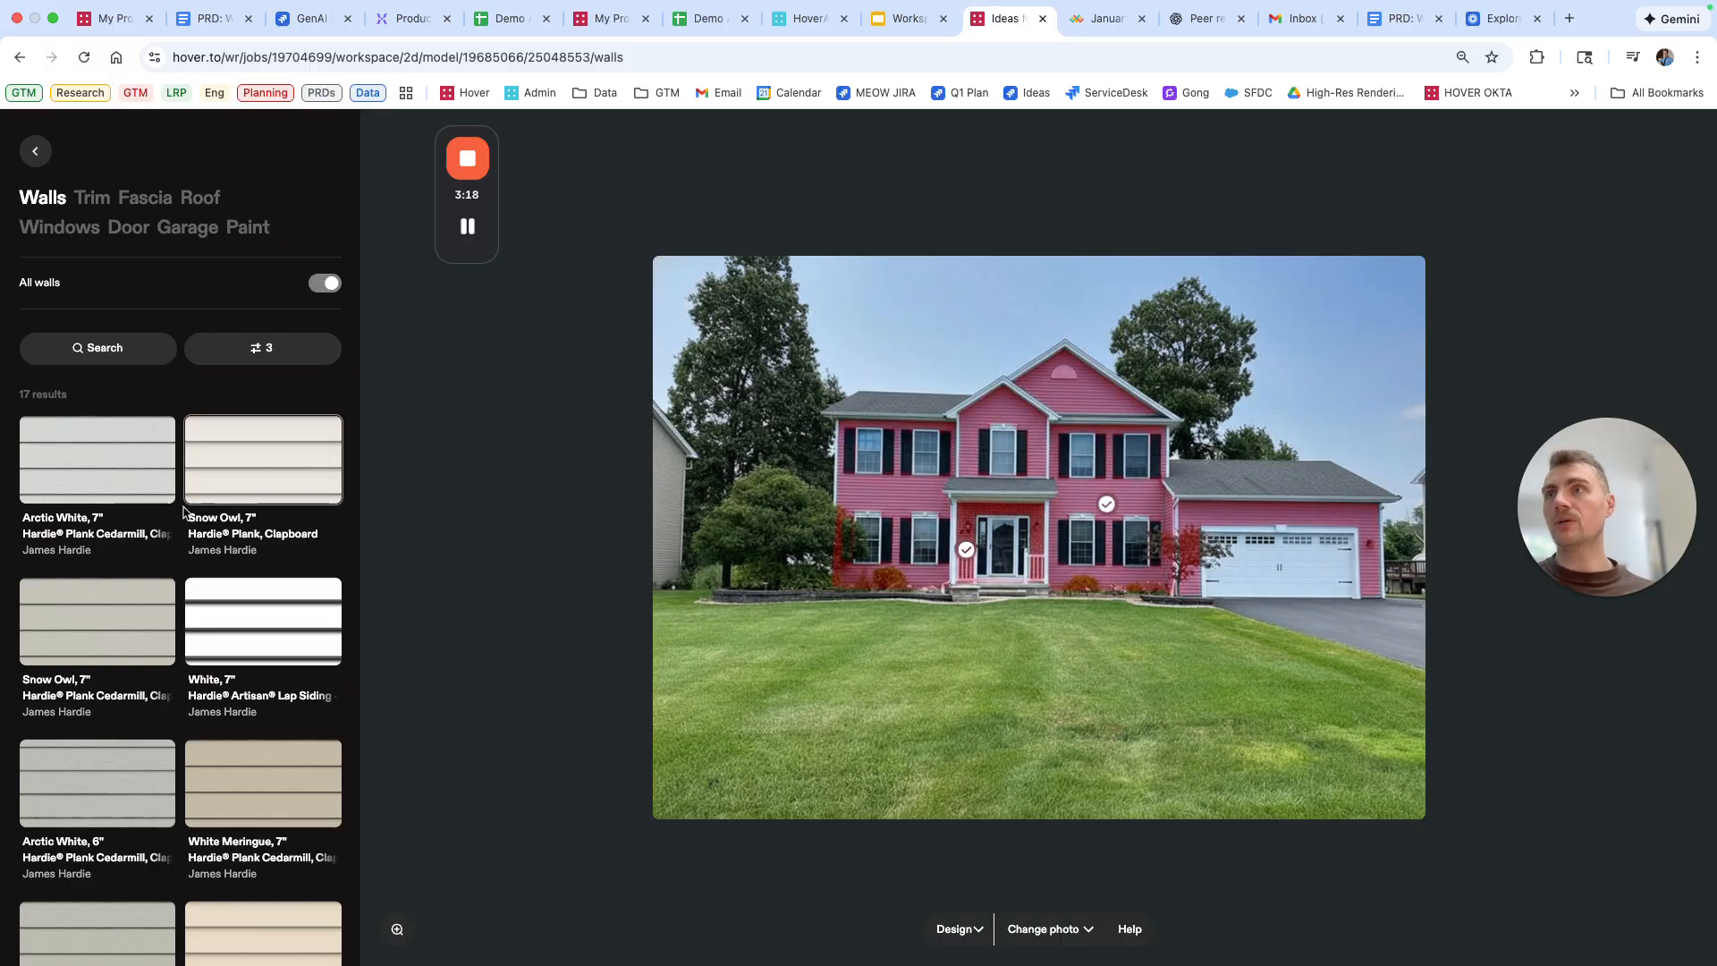
- Apply James Hardie Arctic White 7" Hardie Plank Cedarmill Clapboard to all walls and review the design's materials
click(95, 479)
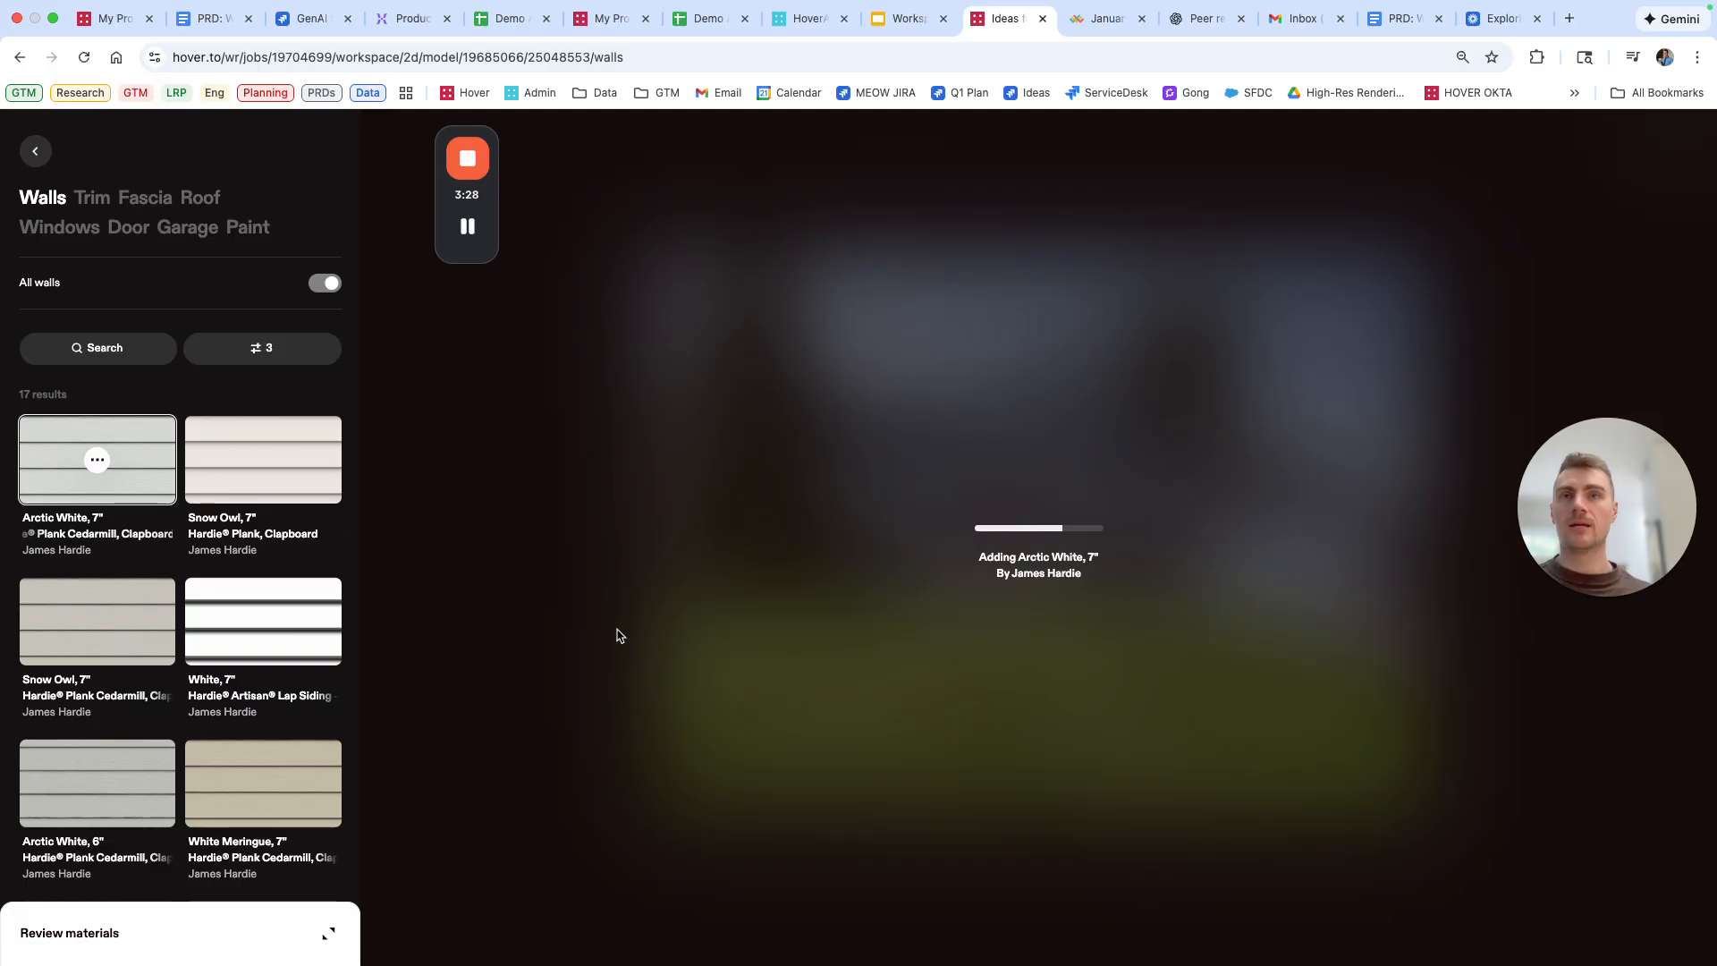
click(202, 930)
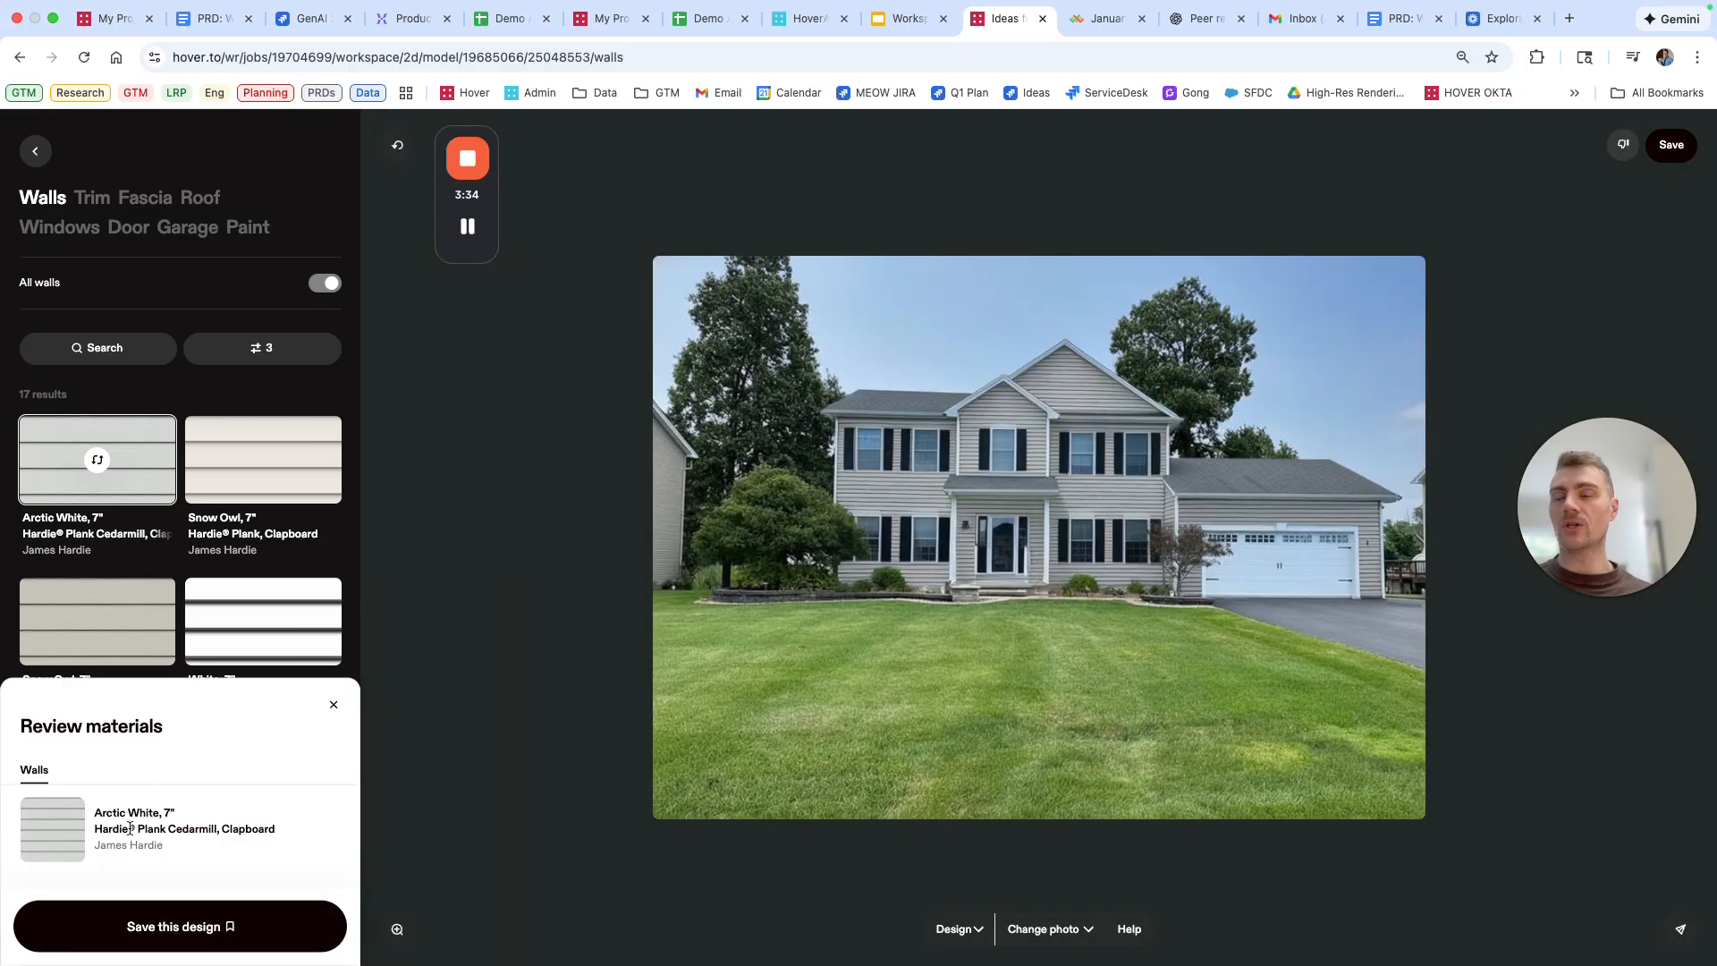
click(333, 708)
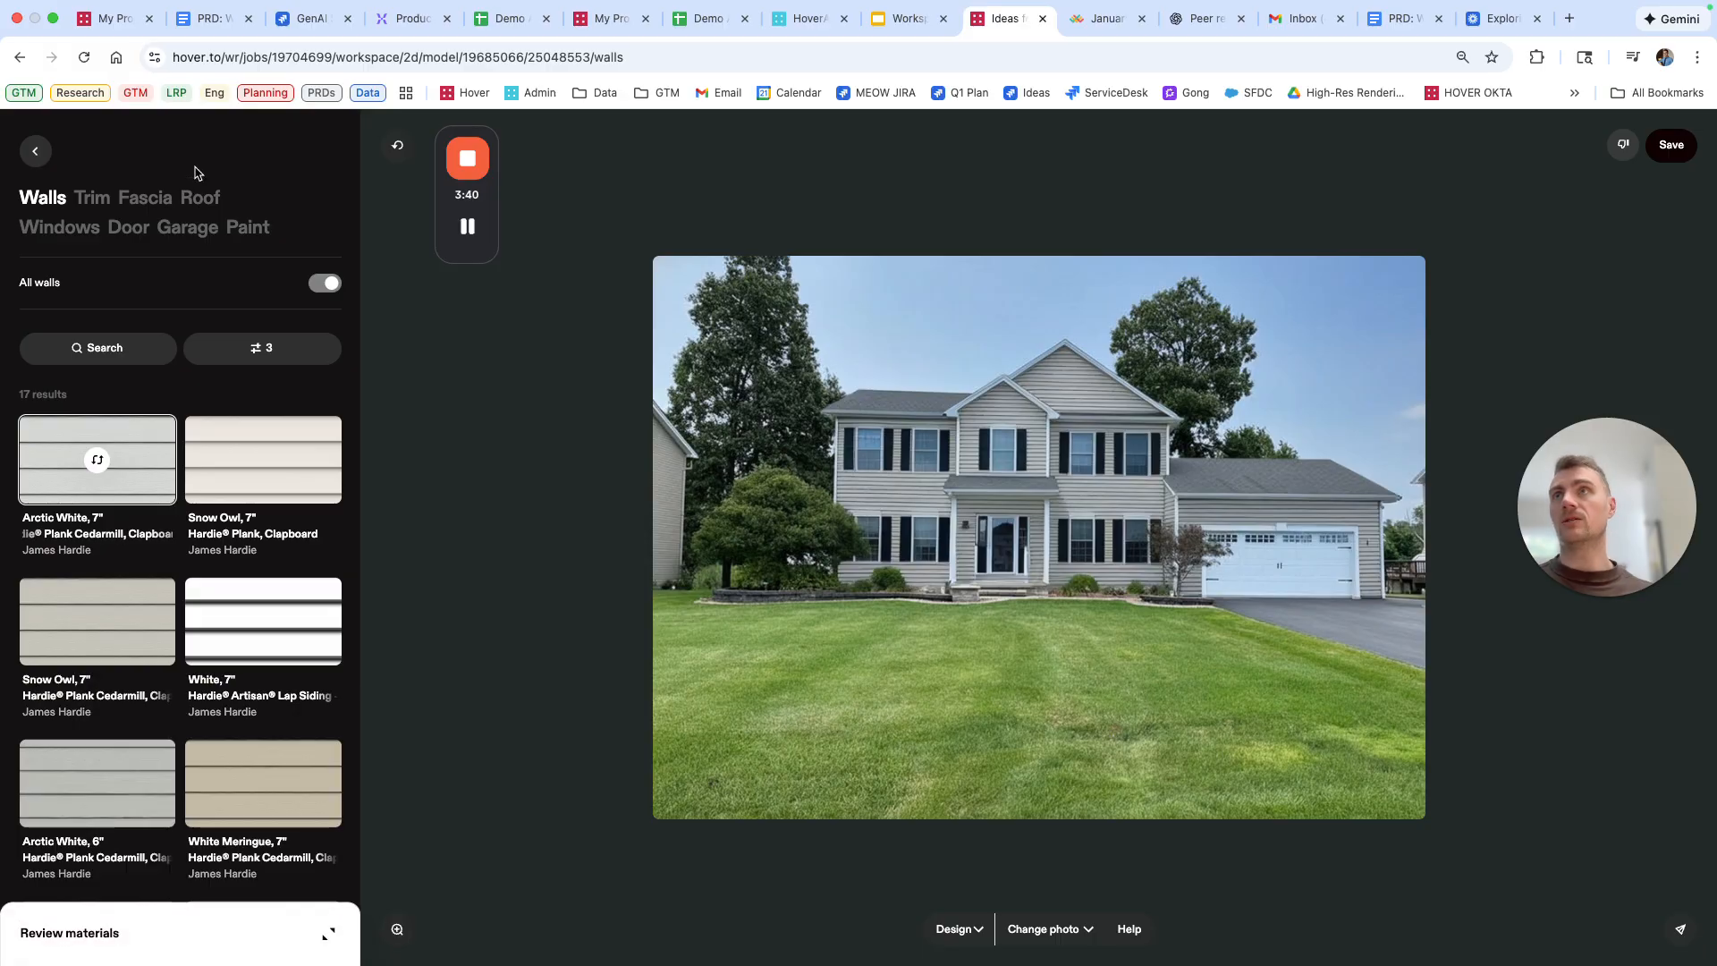
- Apply GAF Timberline HDZ Charcoal shingles to the entire roof and save the design to the project
click(199, 198)
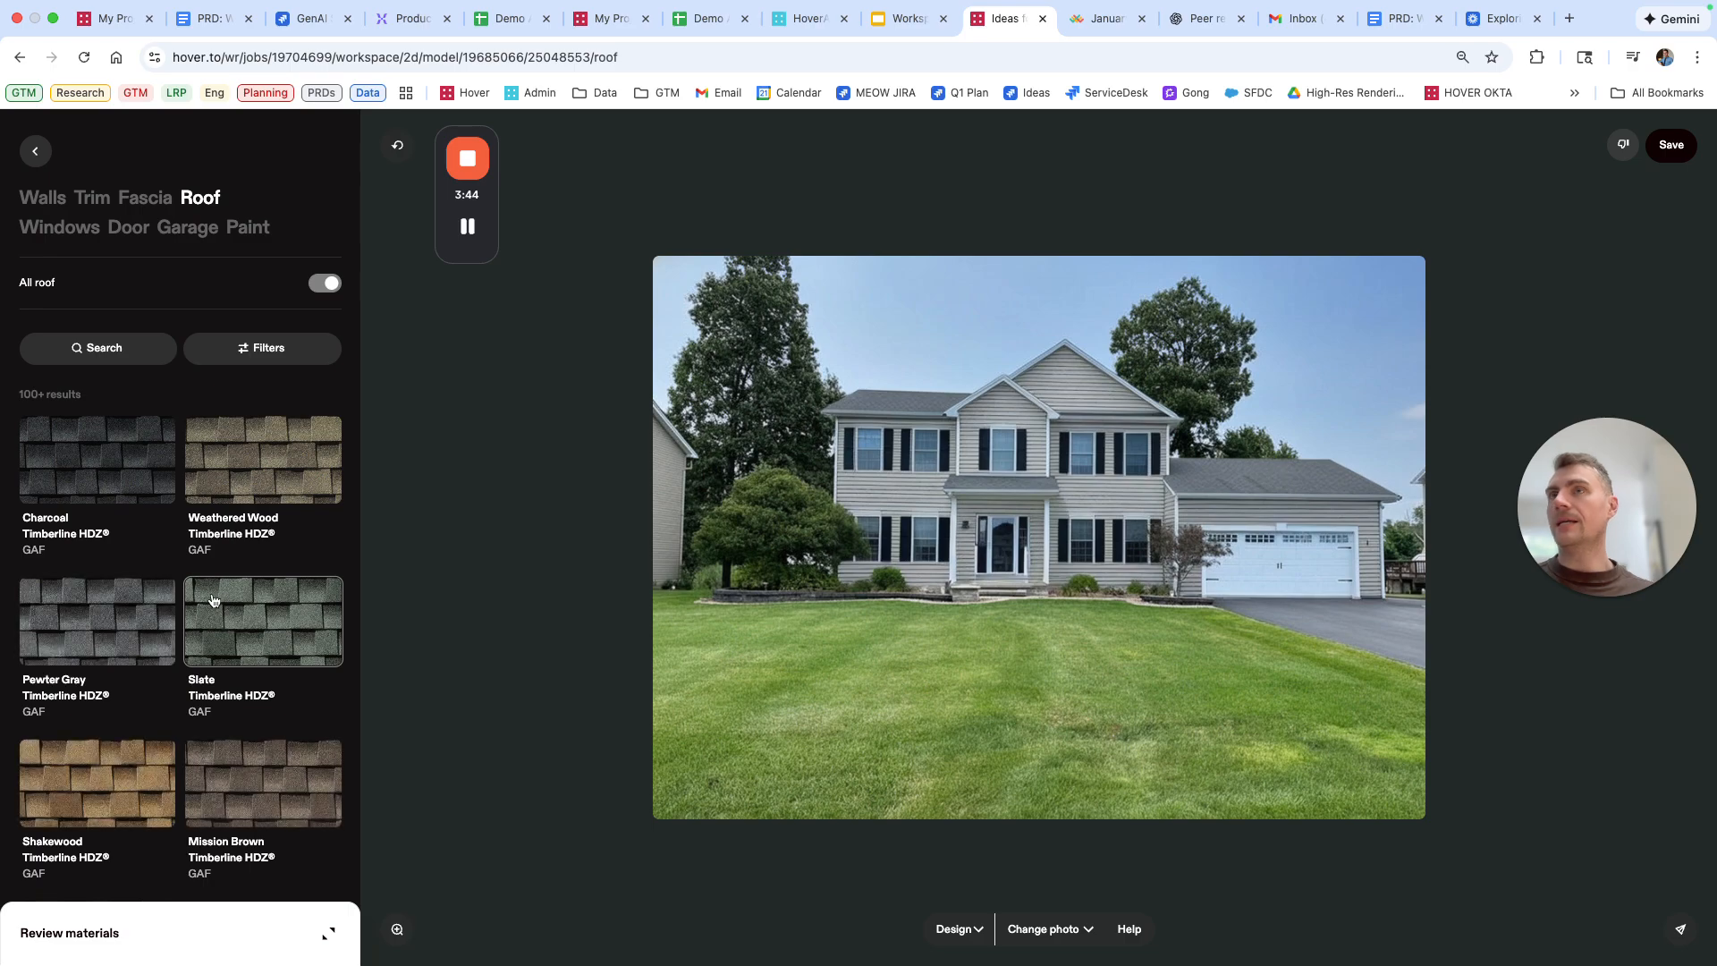
click(105, 471)
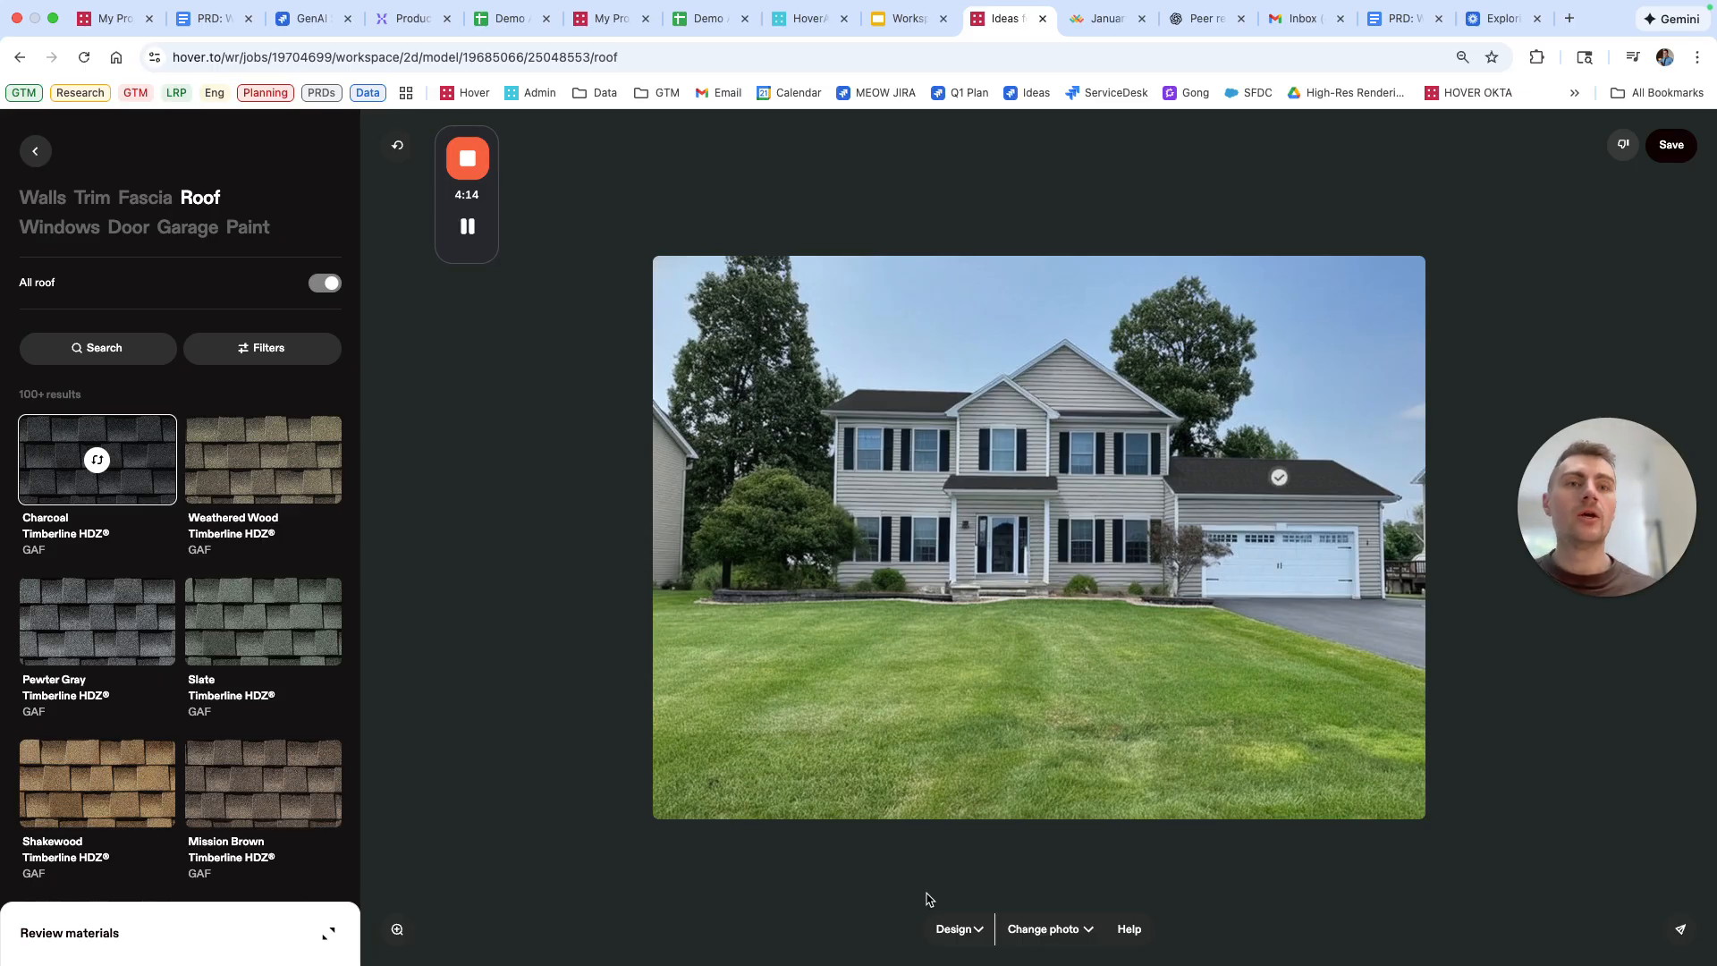
click(1024, 928)
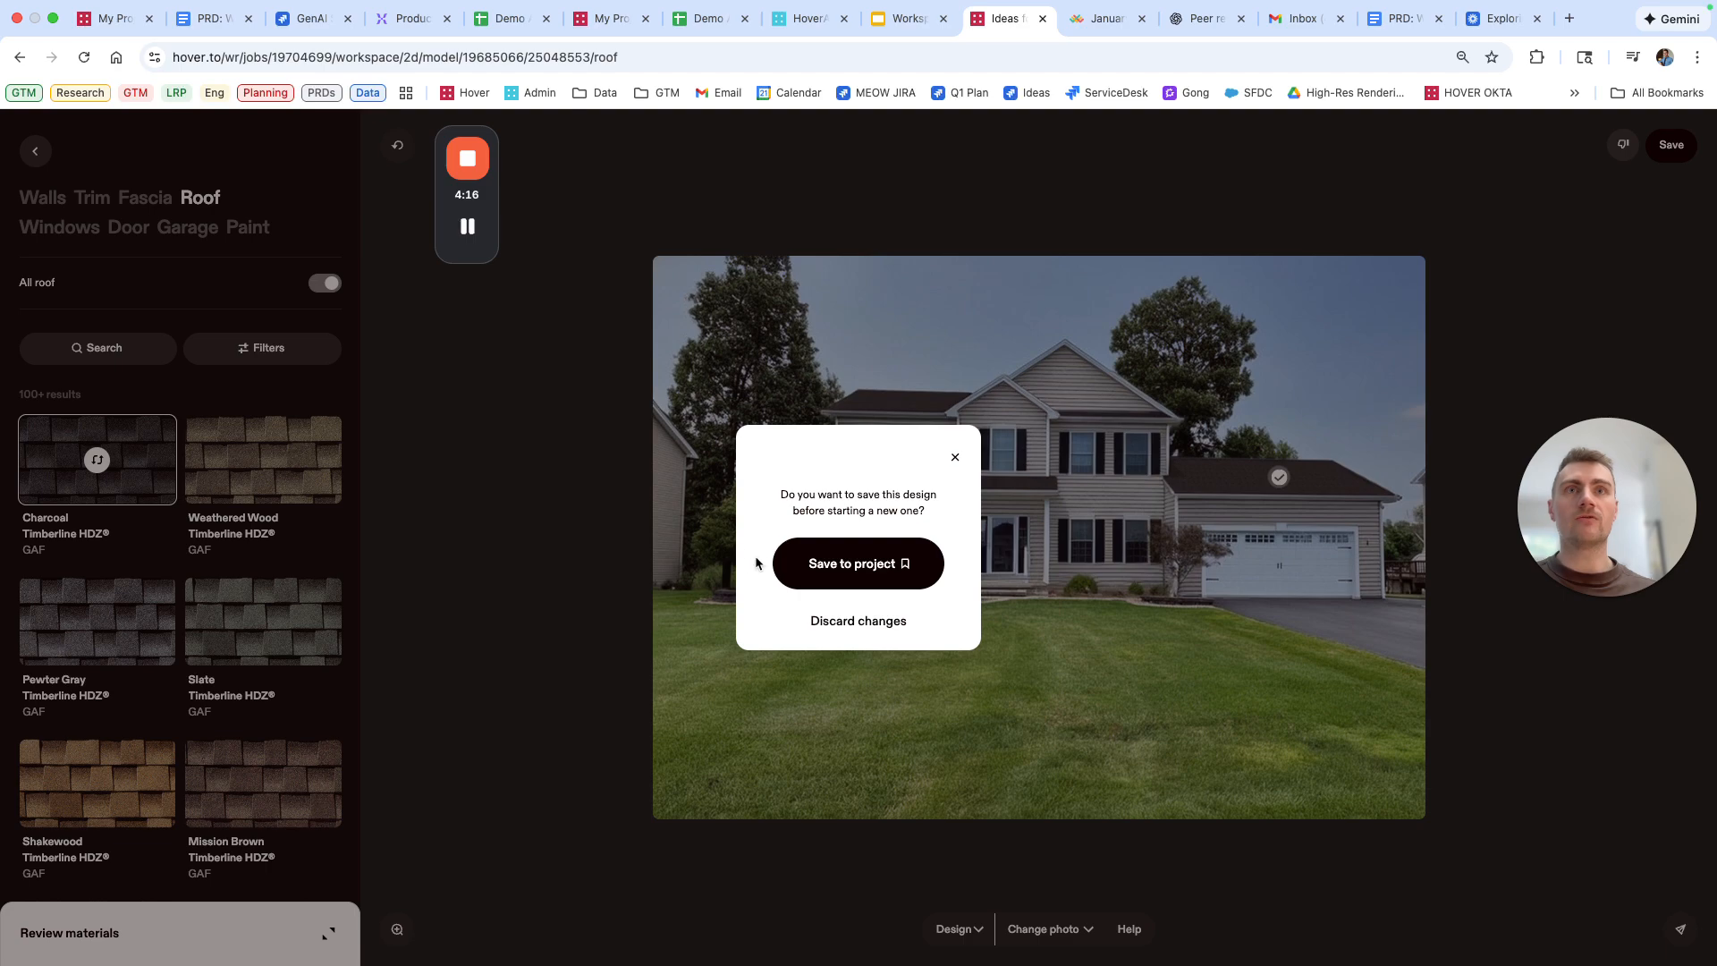
click(916, 570)
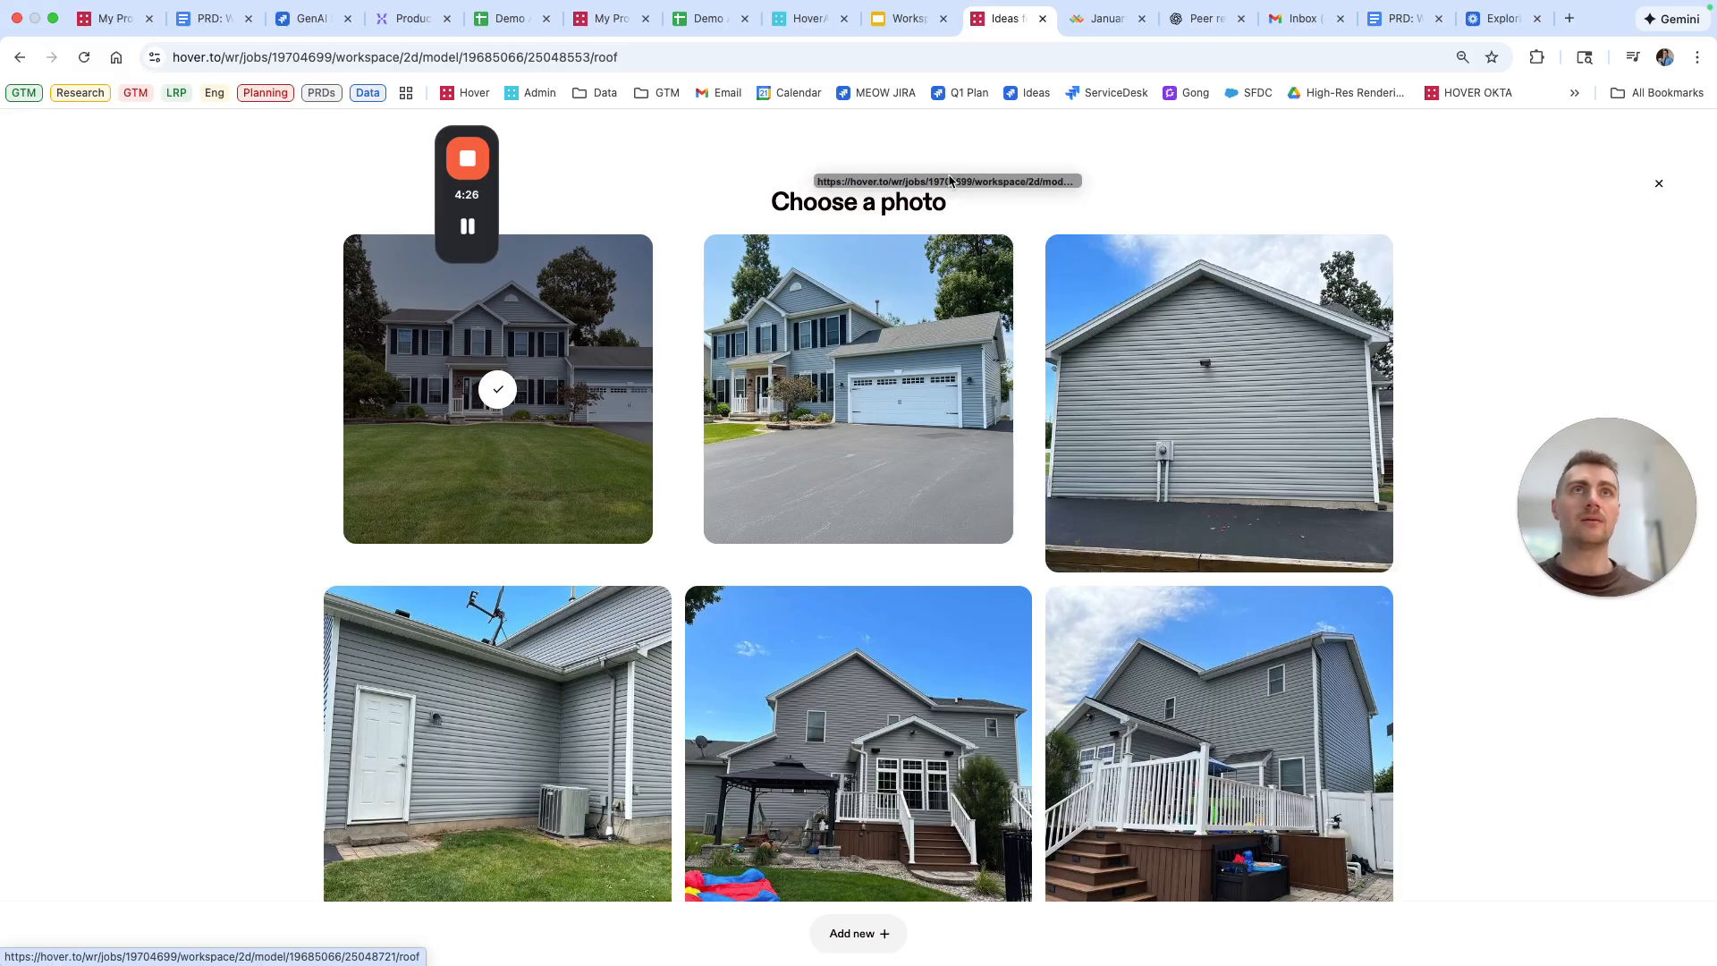
click(1659, 183)
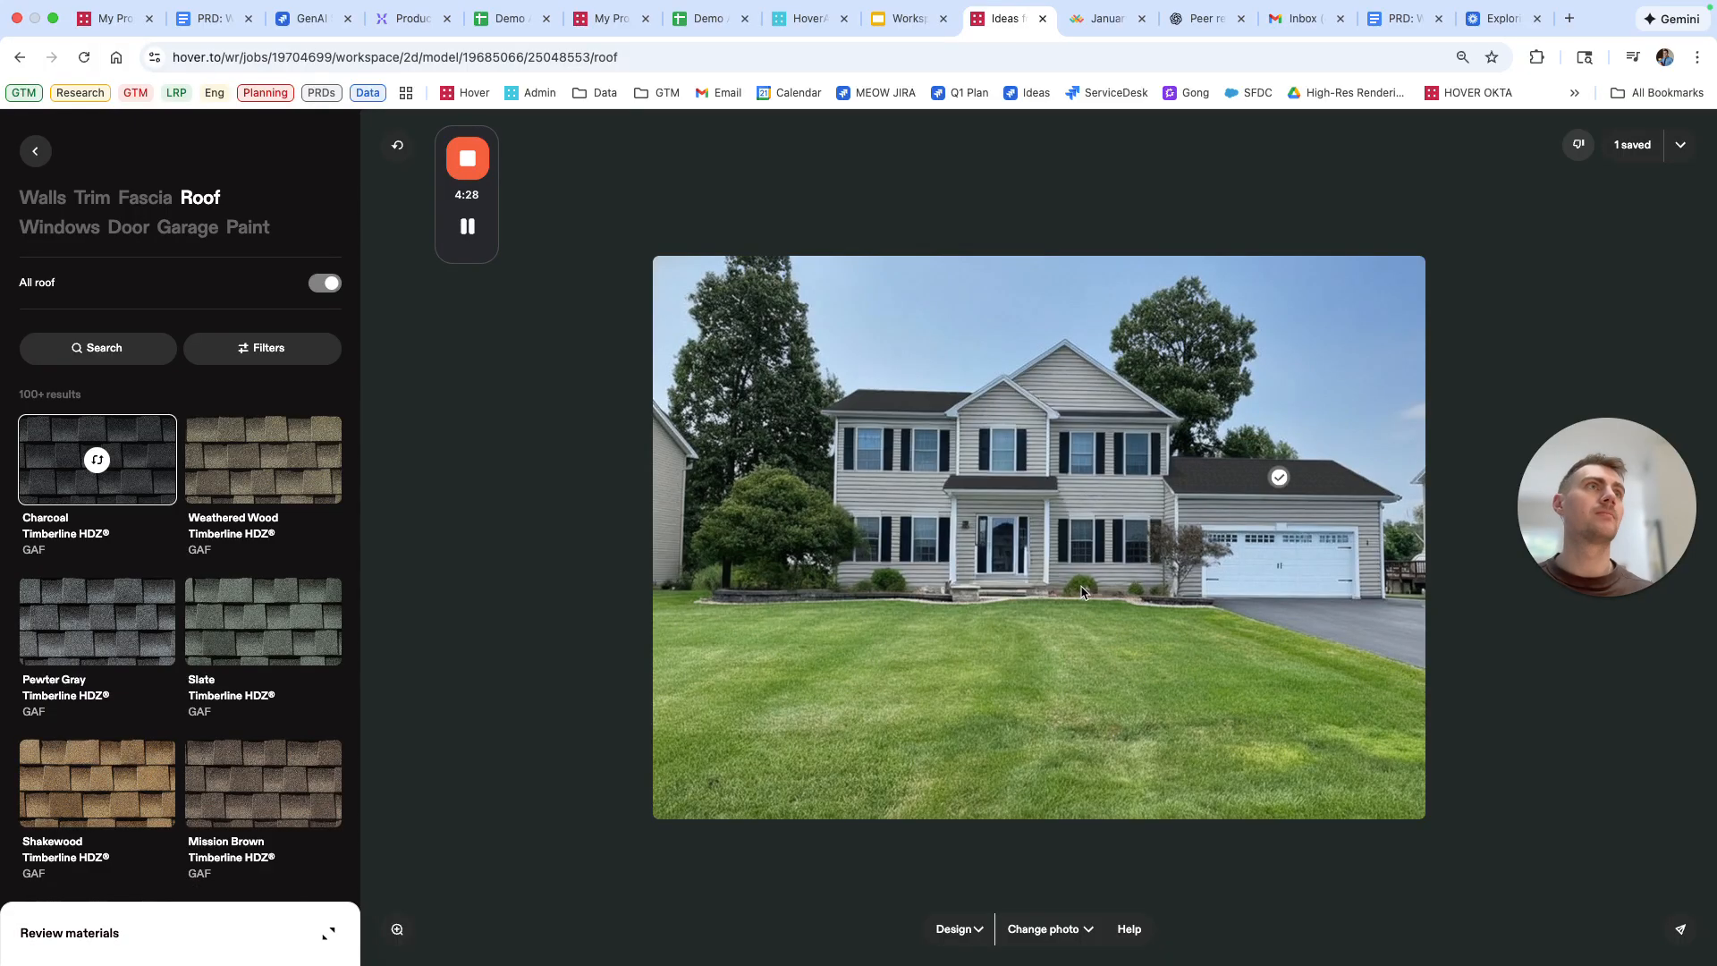
- Open the saved design from the saved designs and review its materials
click(1632, 148)
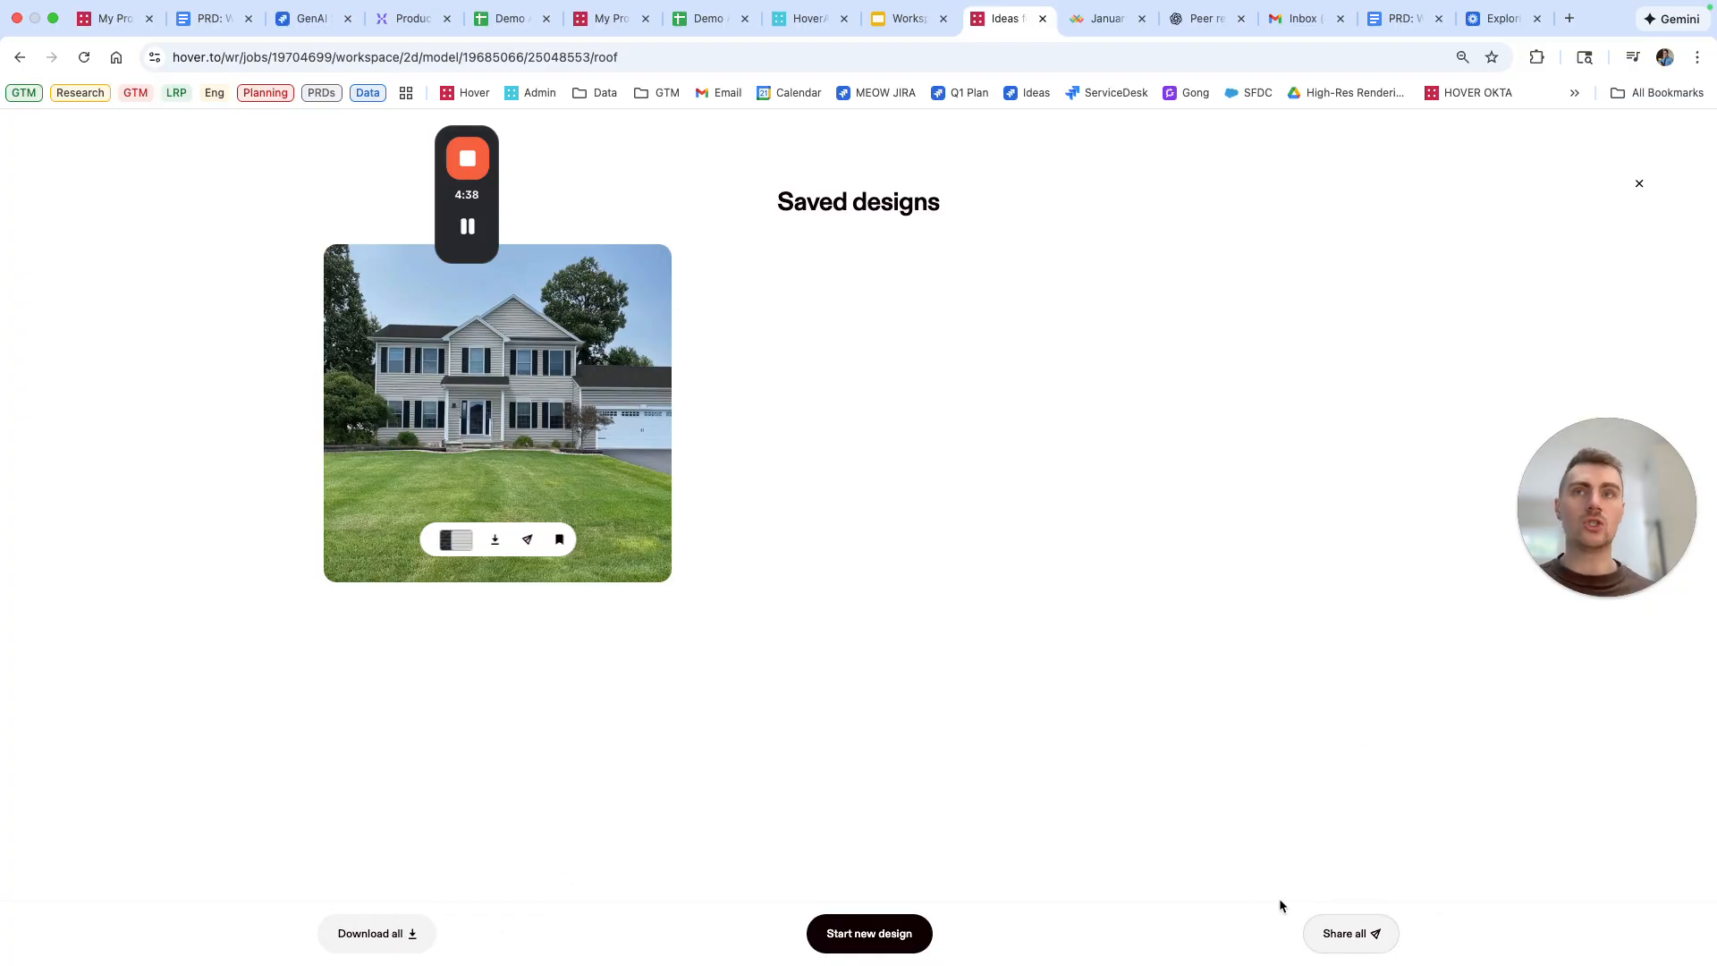
click(455, 541)
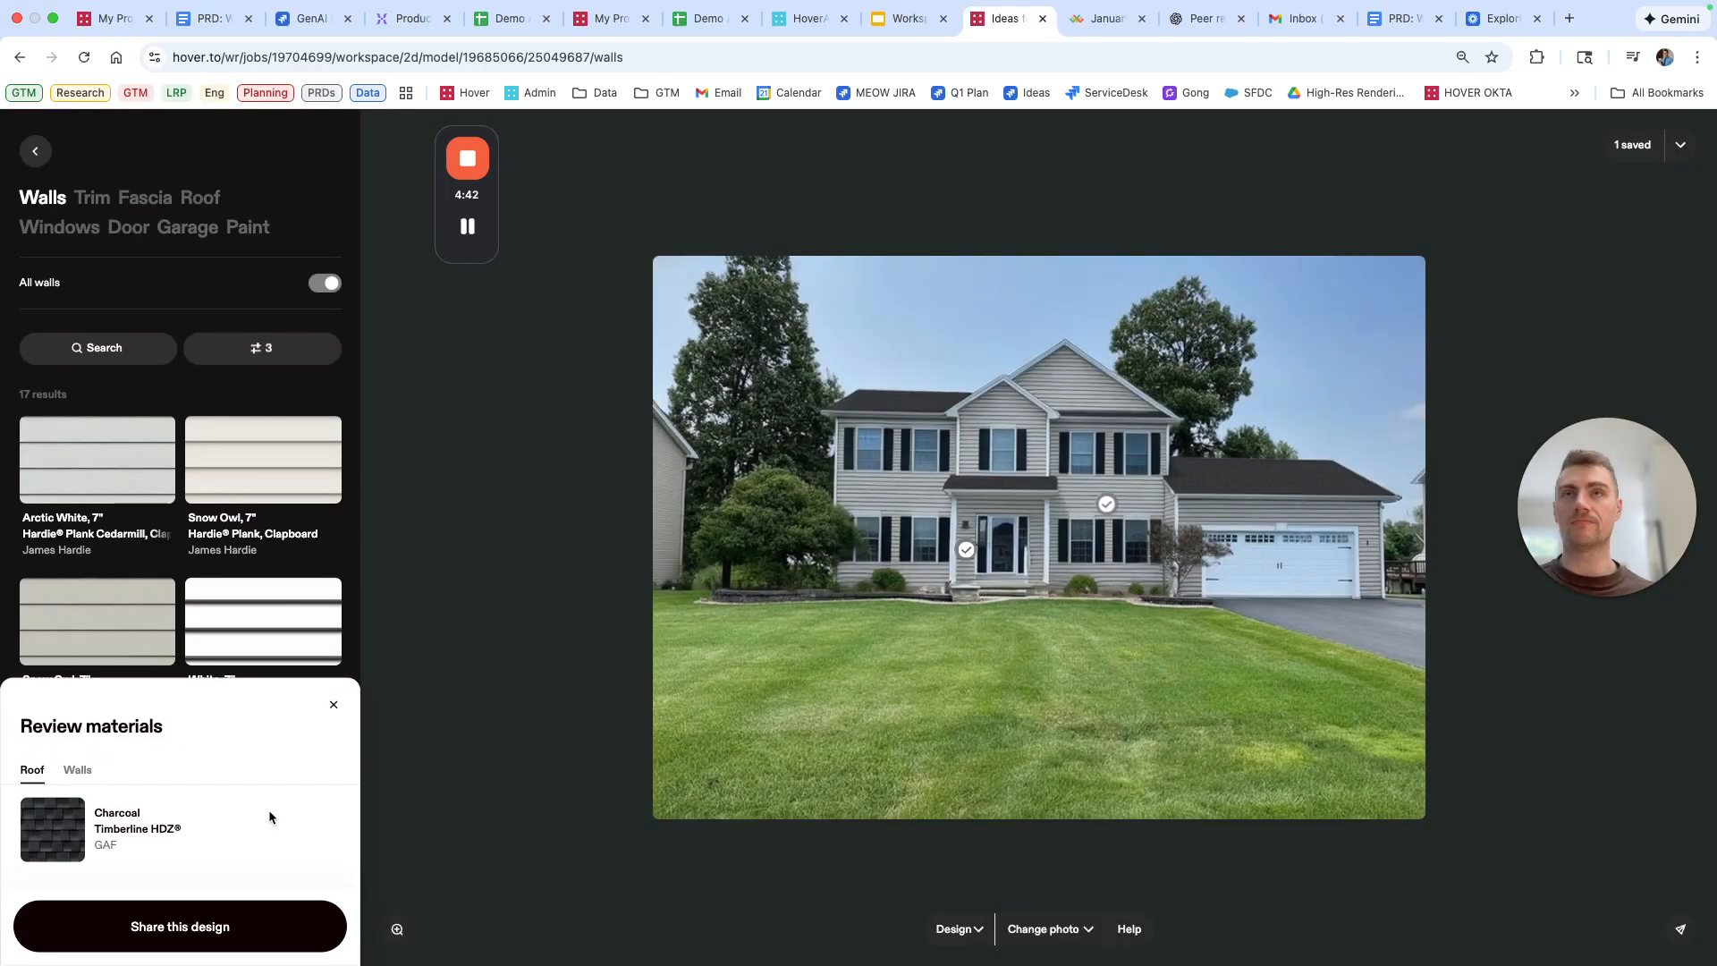
click(333, 705)
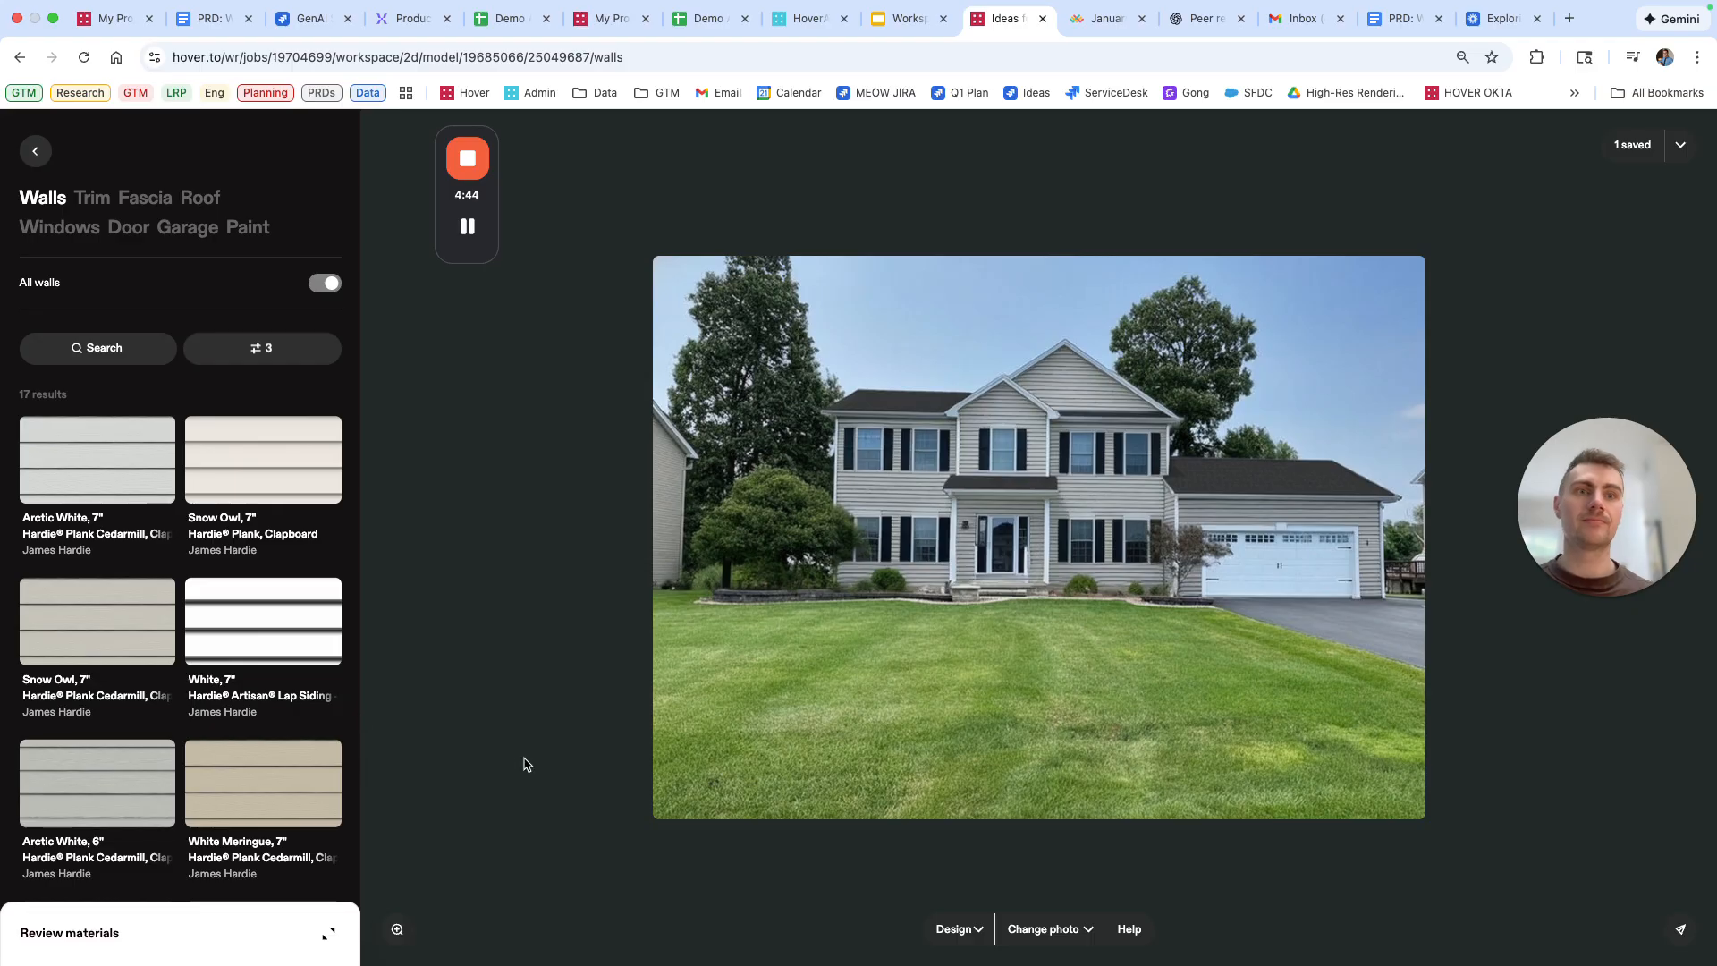
- Get the saved design's share link, open it to compare the original and edited photos, and return to the design workspace
click(1680, 935)
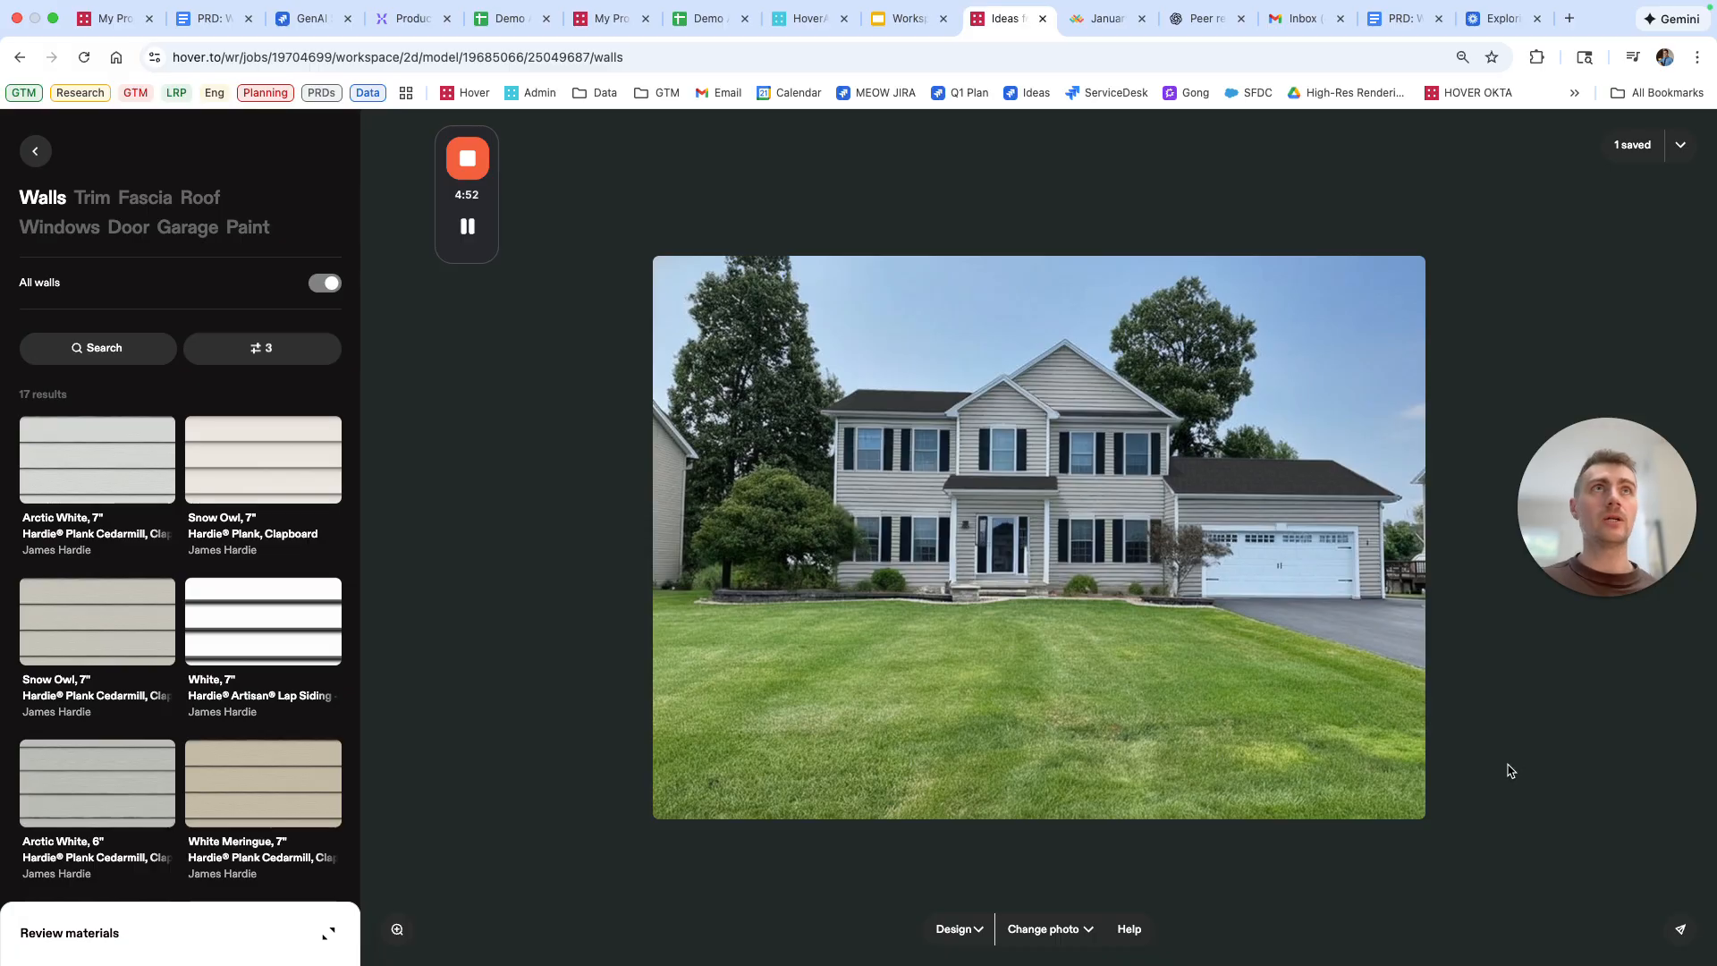
key(super+t)
key(super+v)
key(Return)
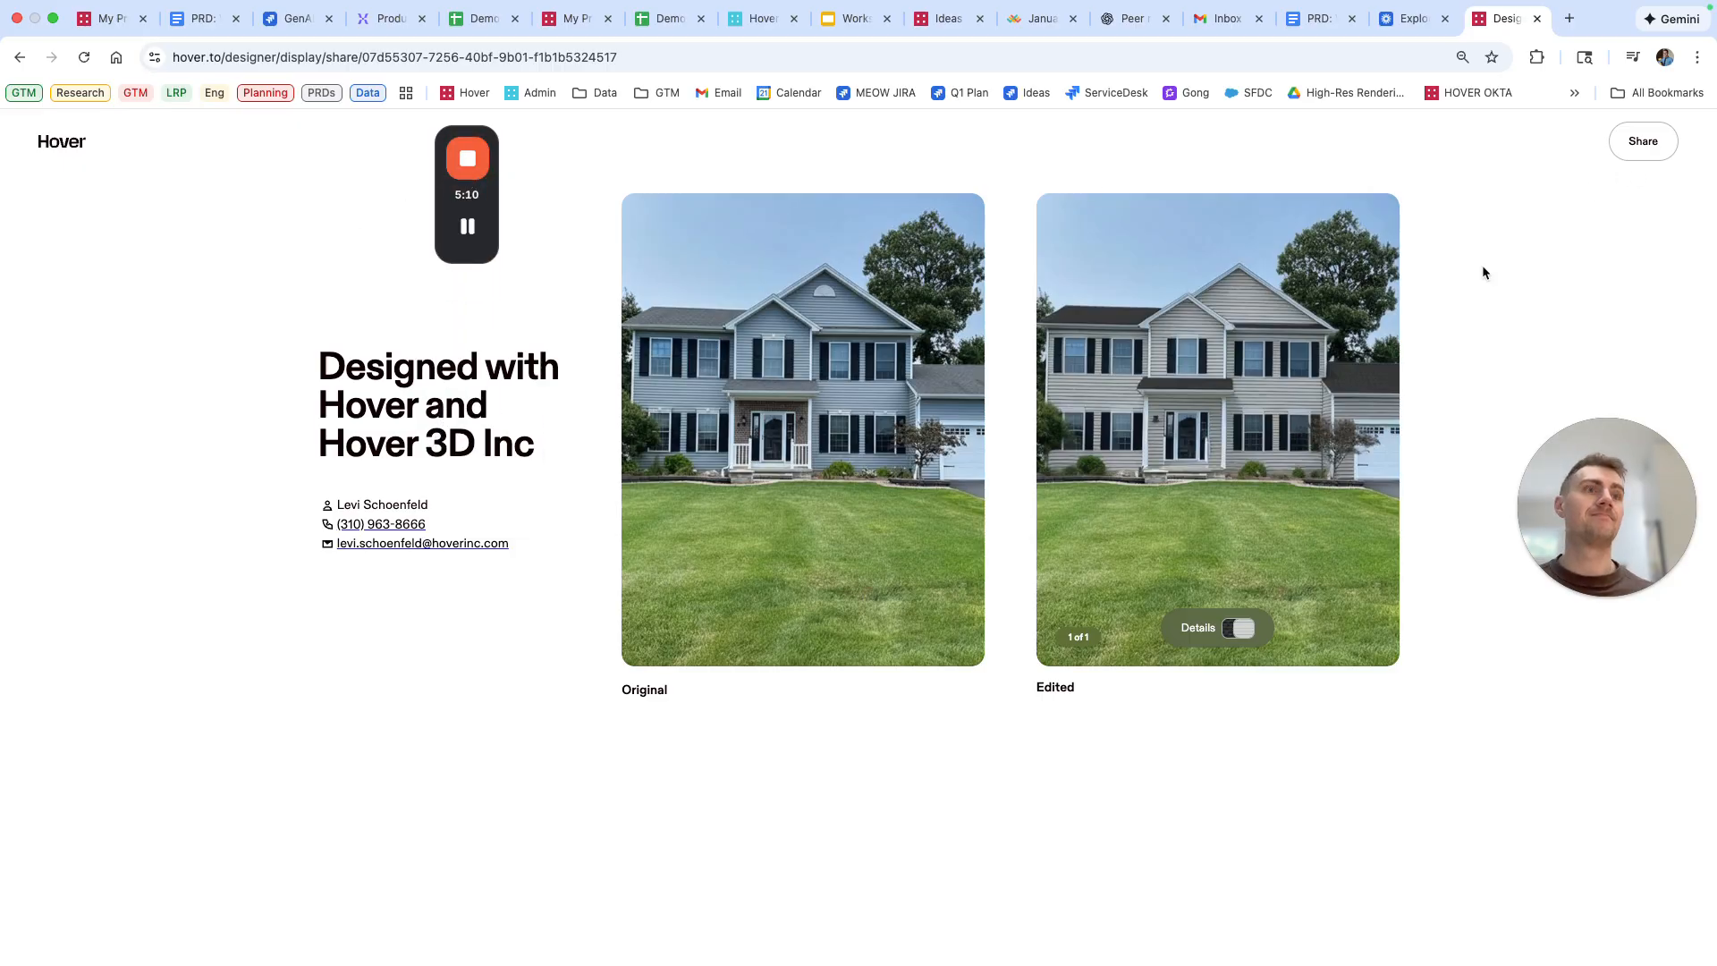
click(930, 20)
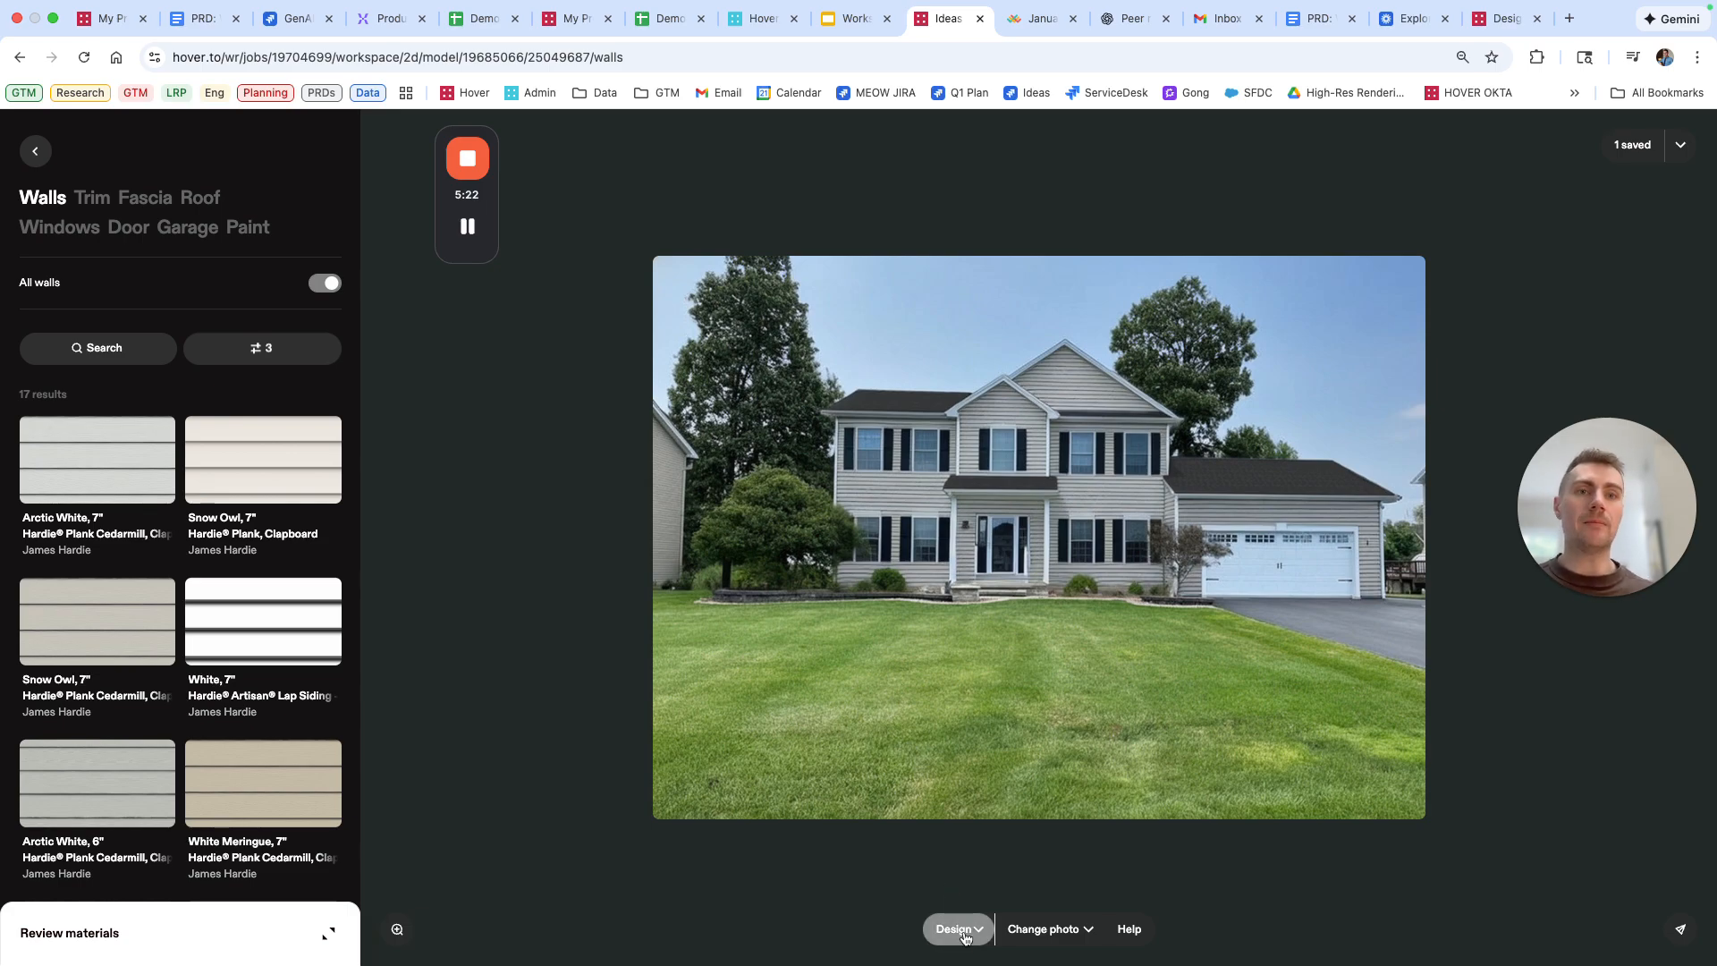
- Switch from the photo design to the 3D model and continue with the matched materials
click(950, 934)
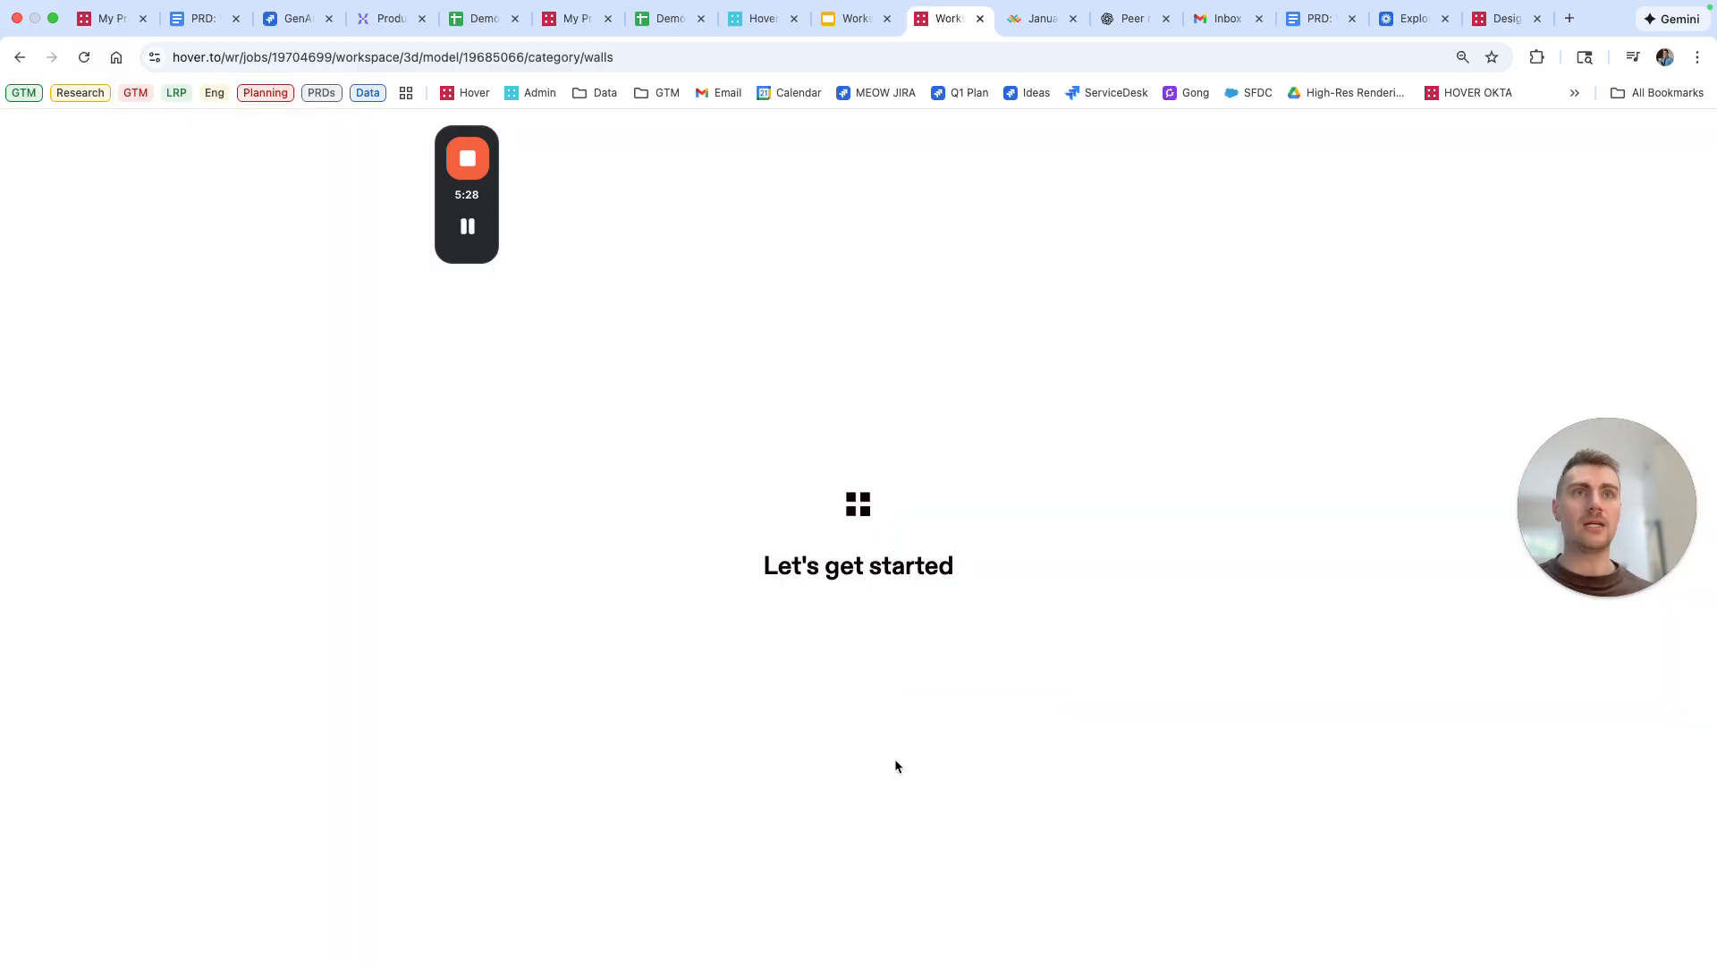
click(899, 765)
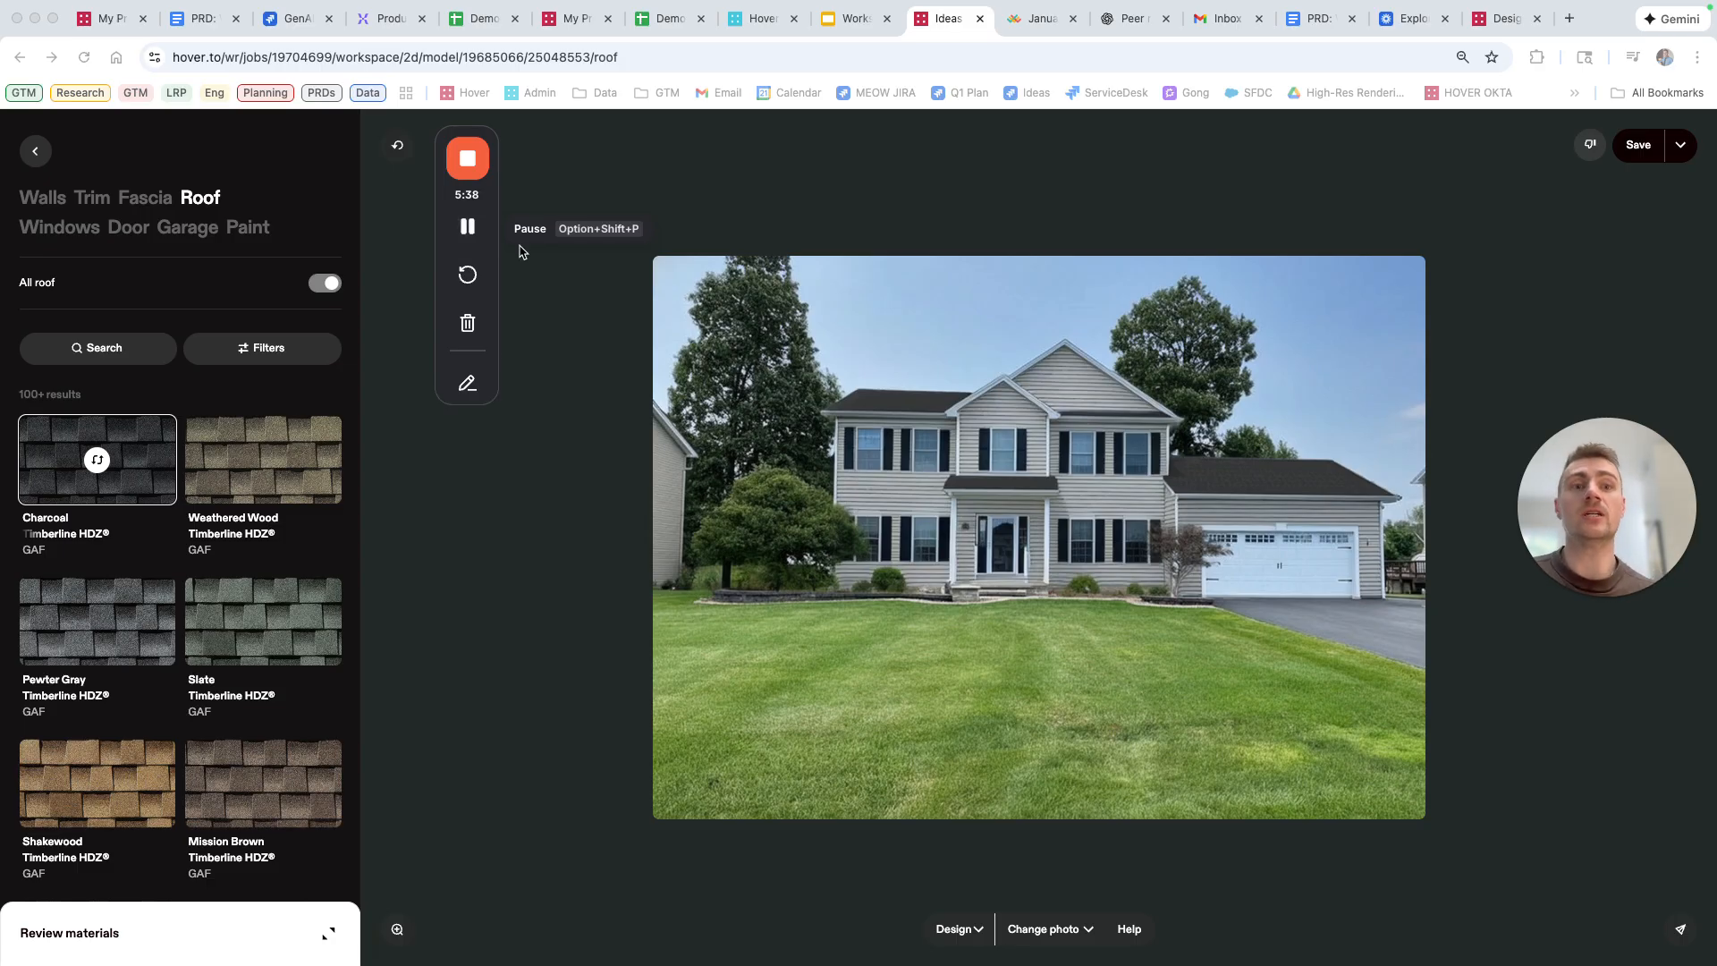
click(959, 930)
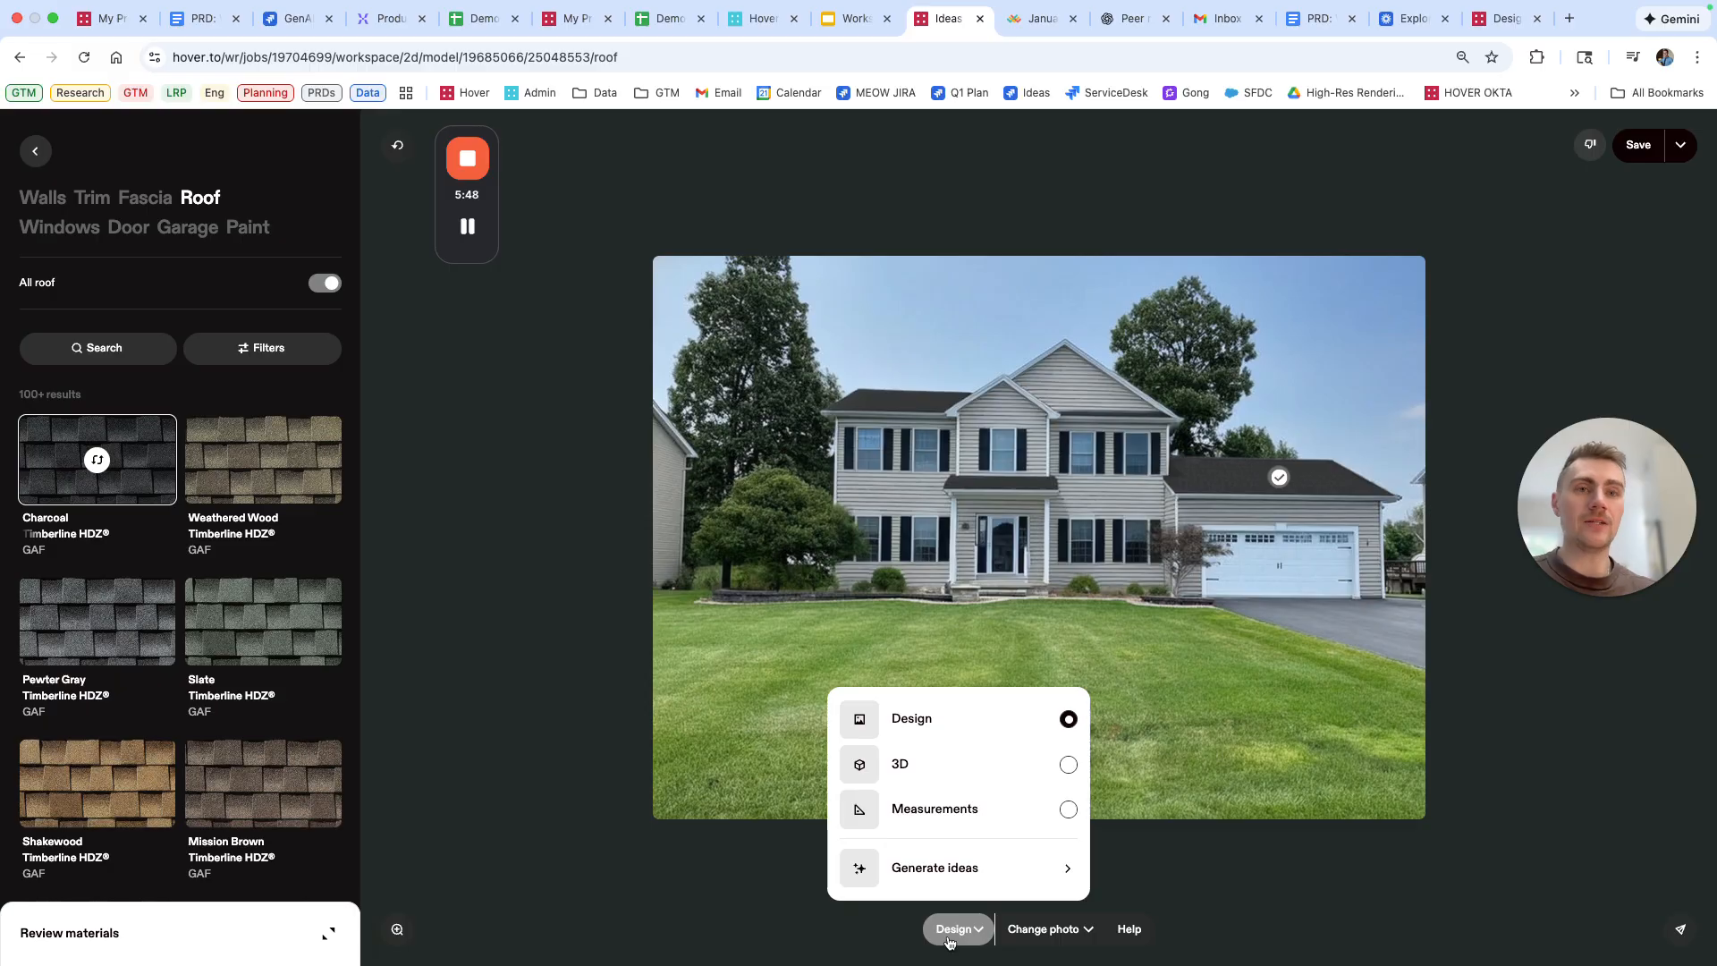
click(902, 766)
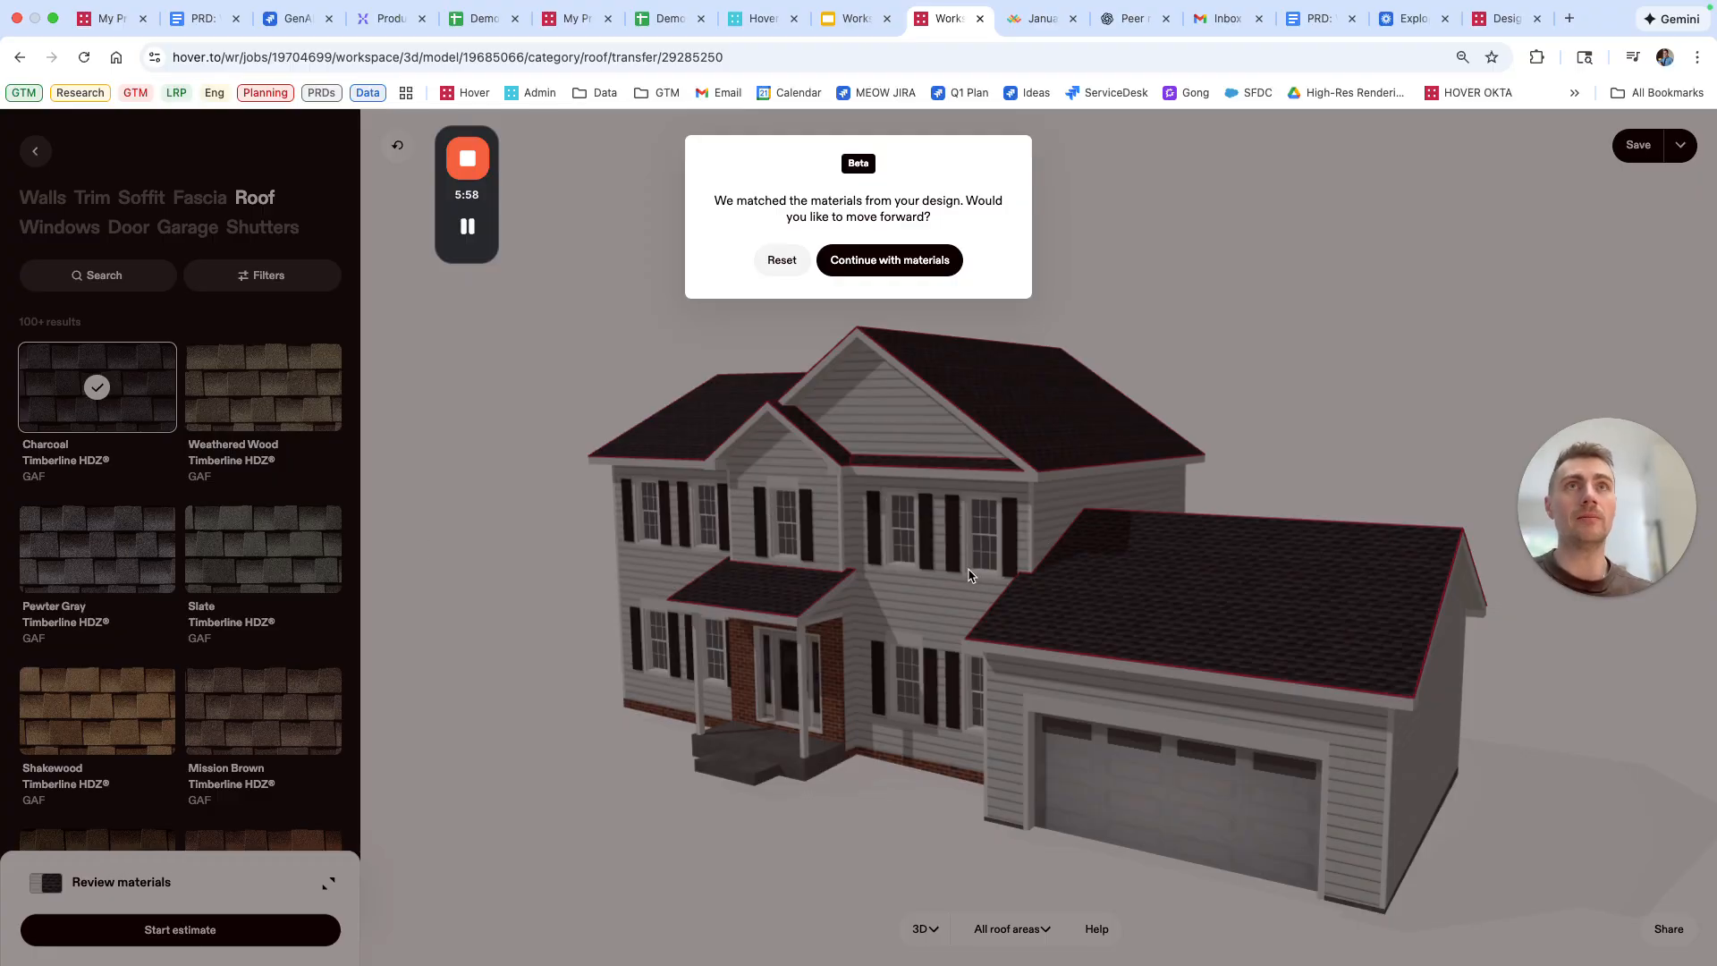
click(925, 260)
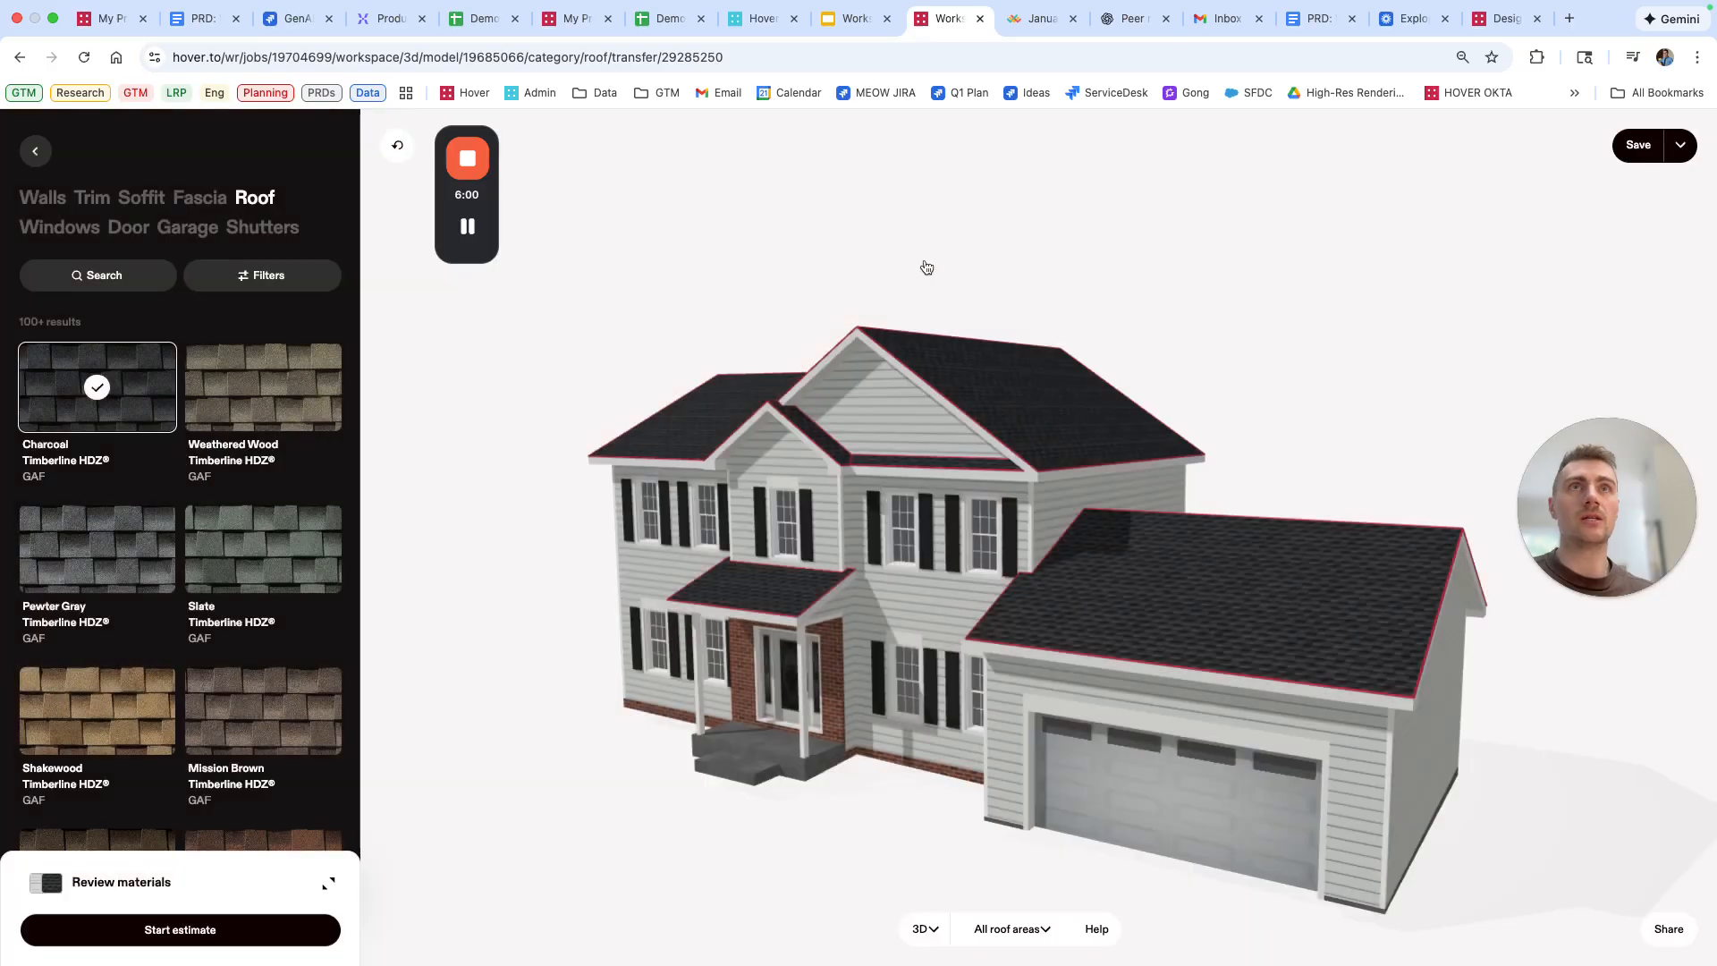
- Review the wall and roof materials carried over to the 3D model
click(271, 870)
click(34, 801)
click(79, 800)
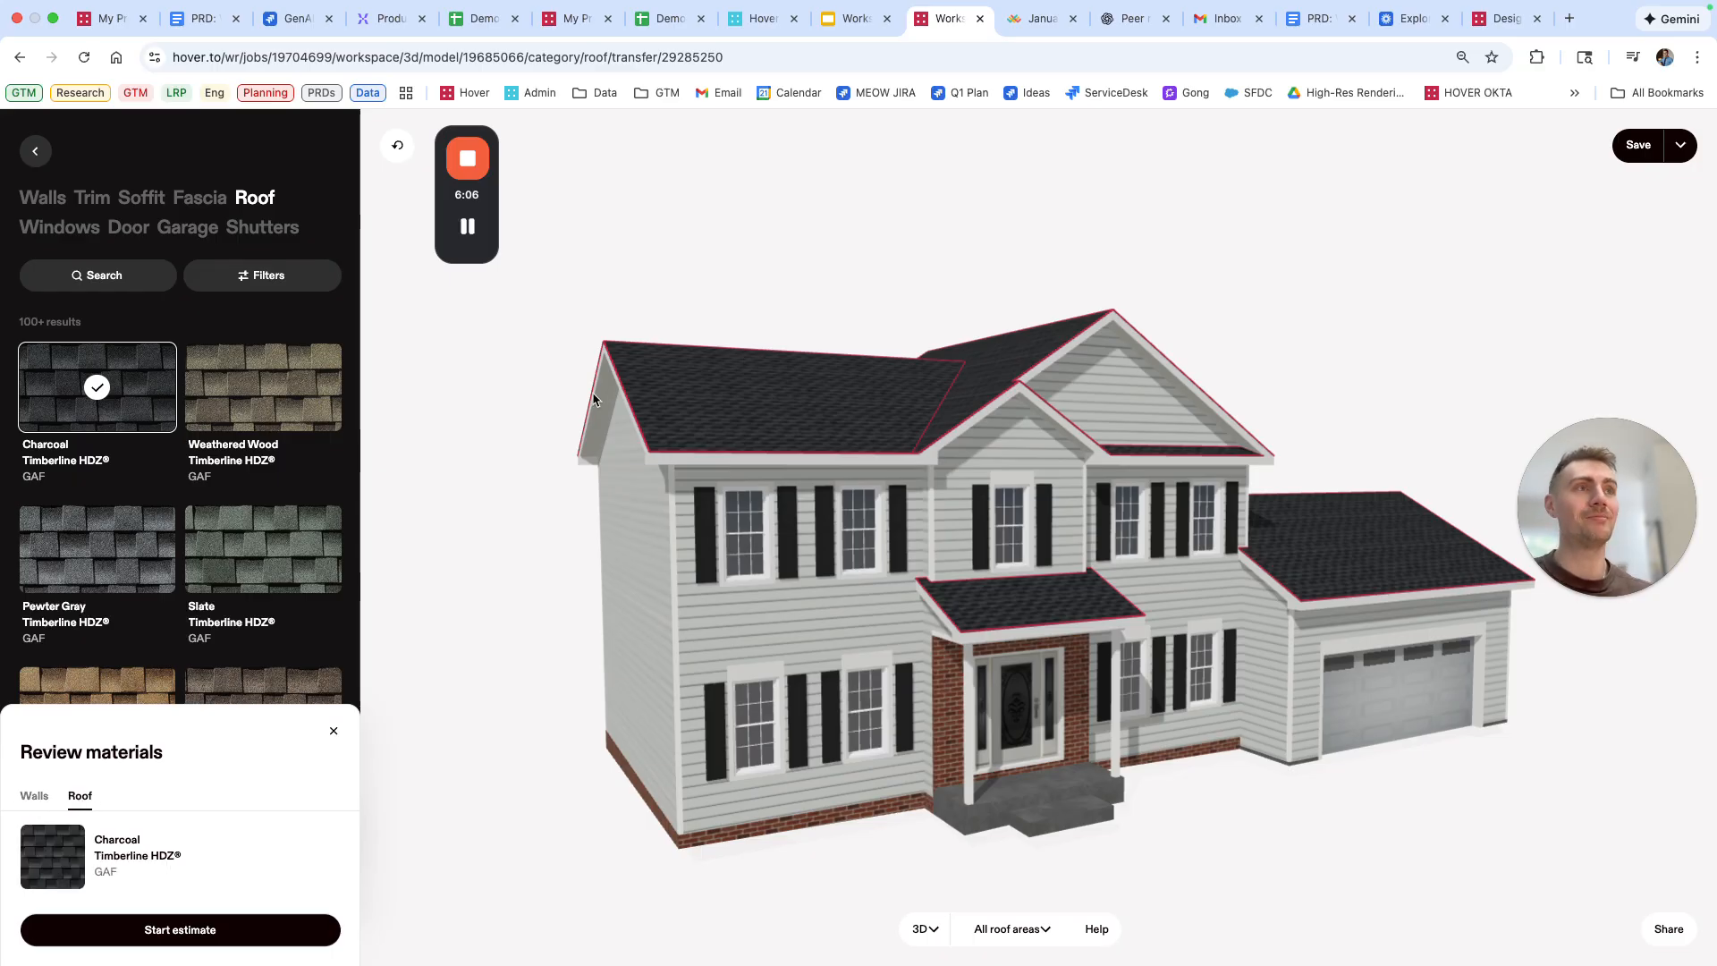